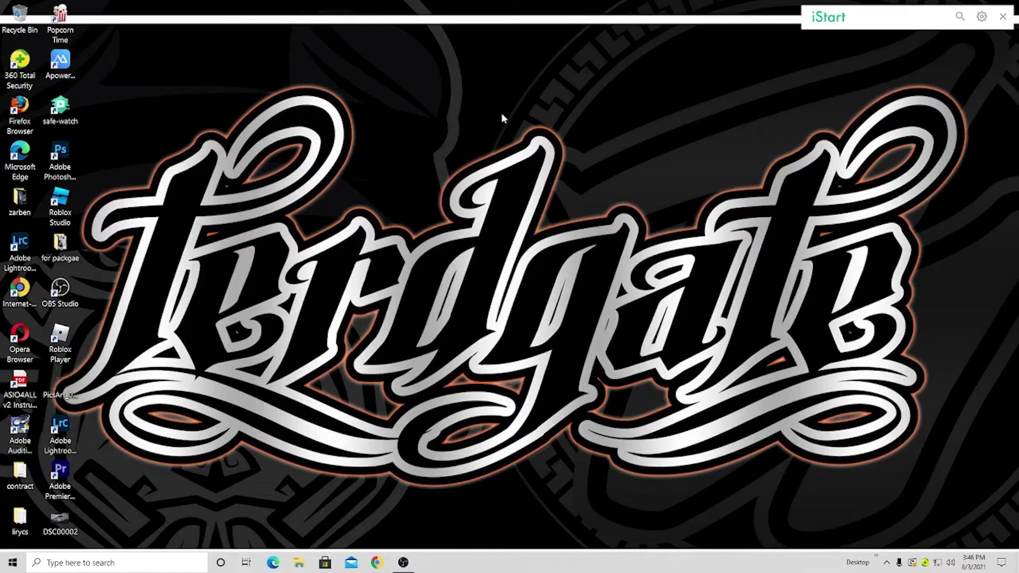
Refresh the Windows desktop several times from its right-click menu
right_click(512, 102)
left_click(531, 137)
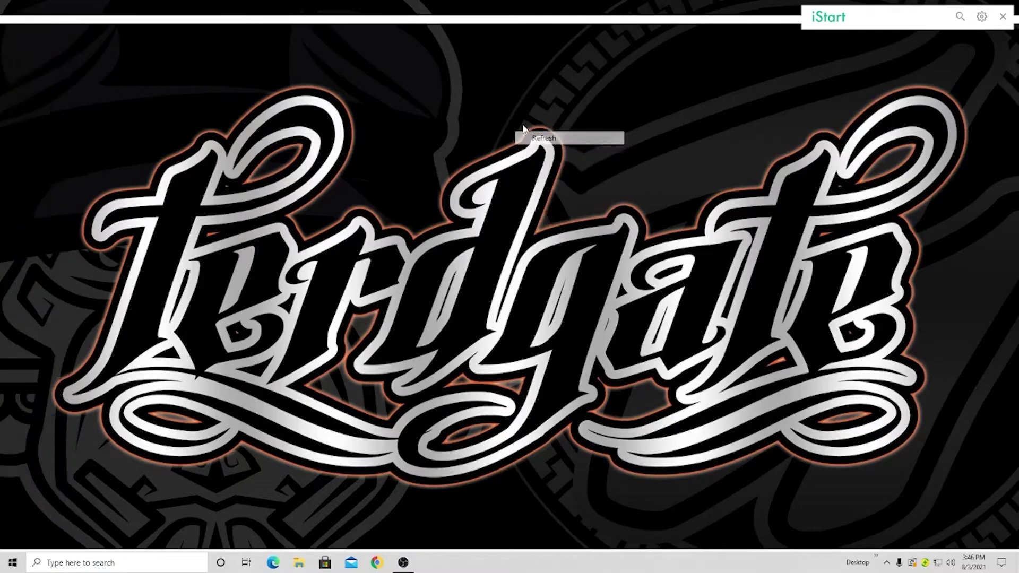
right_click(486, 120)
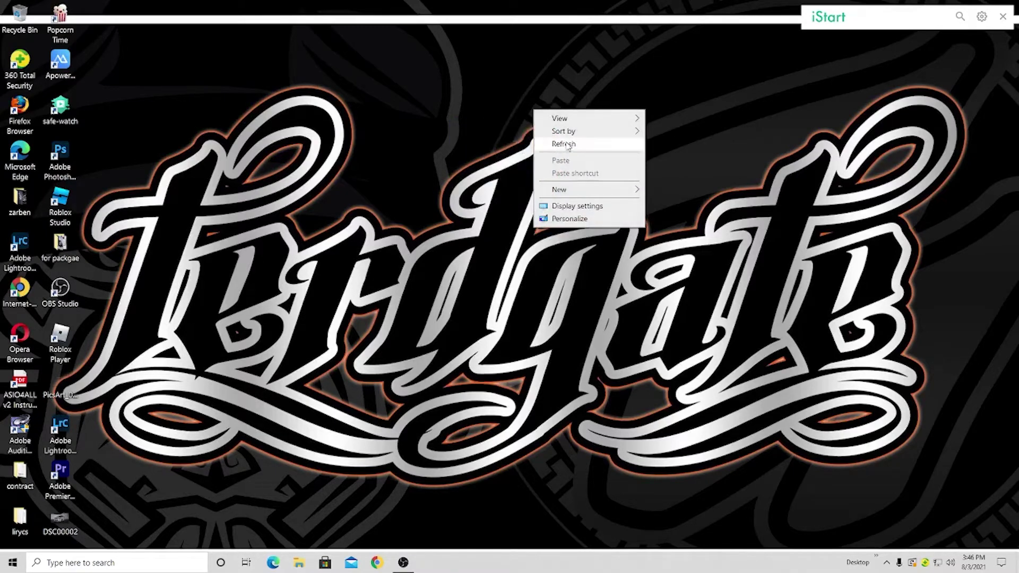
left_click(565, 142)
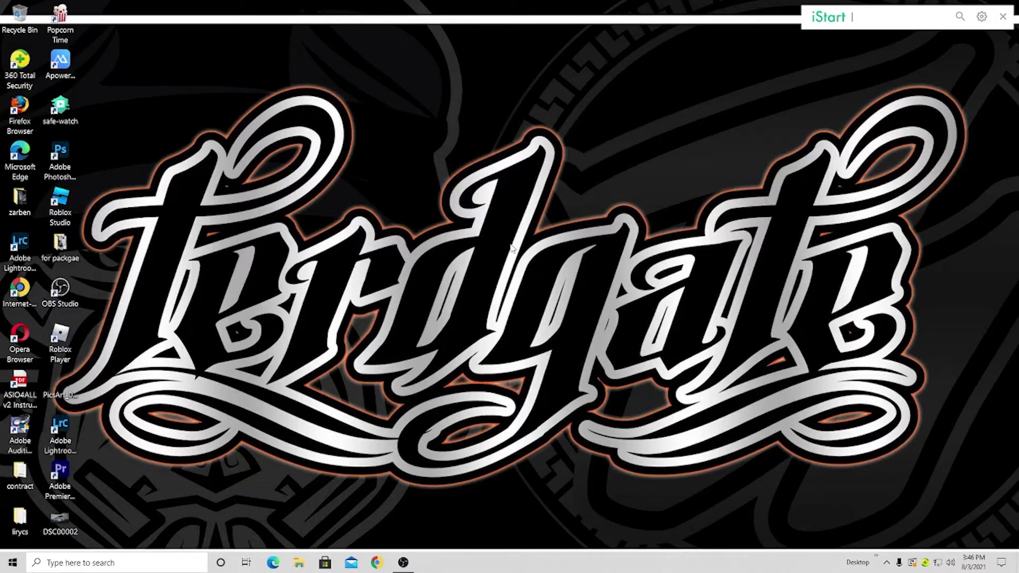
right_click(571, 103)
left_click(578, 138)
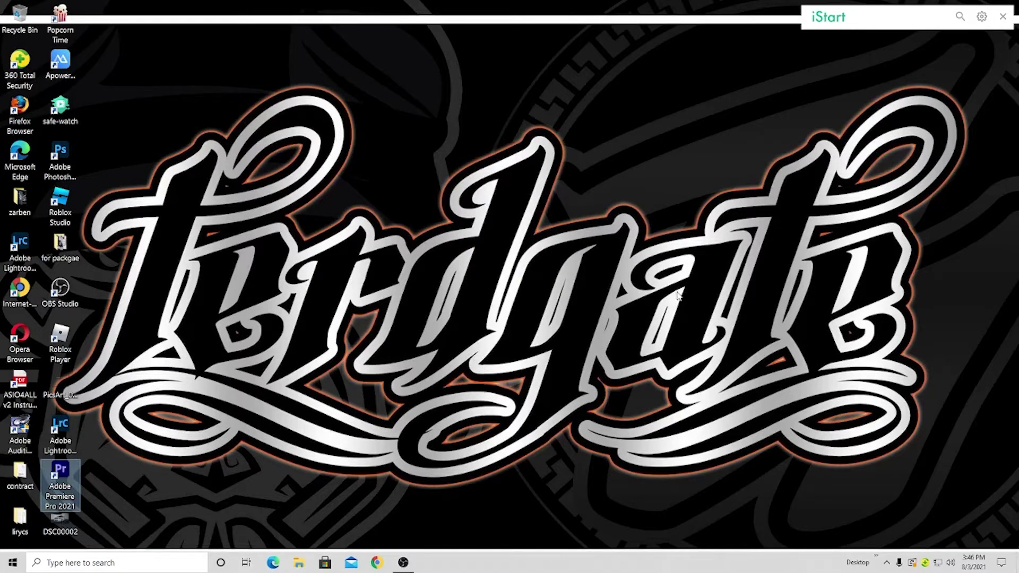
right_click(600, 96)
left_click(635, 129)
left_click_drag(581, 94, 445, 299)
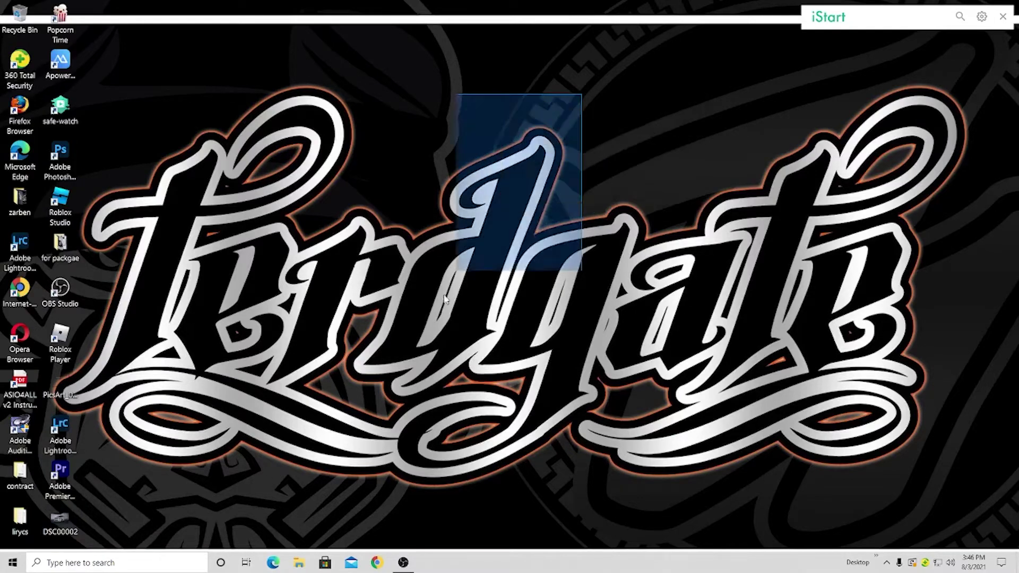
right_click(583, 95)
left_click(589, 133)
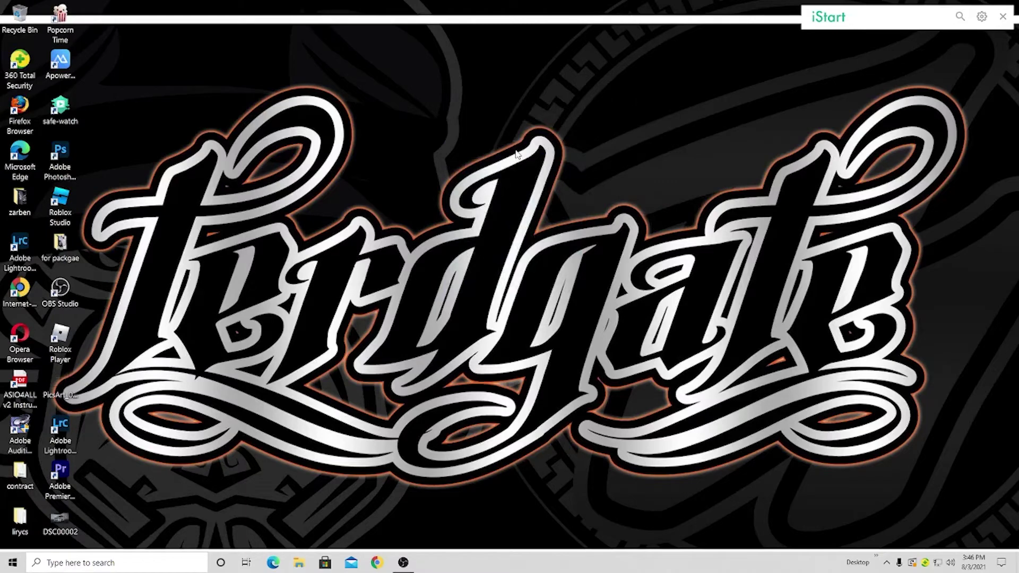
Launch Premiere Pro 2021 and start a new project named SAMPLE
double_click(59, 478)
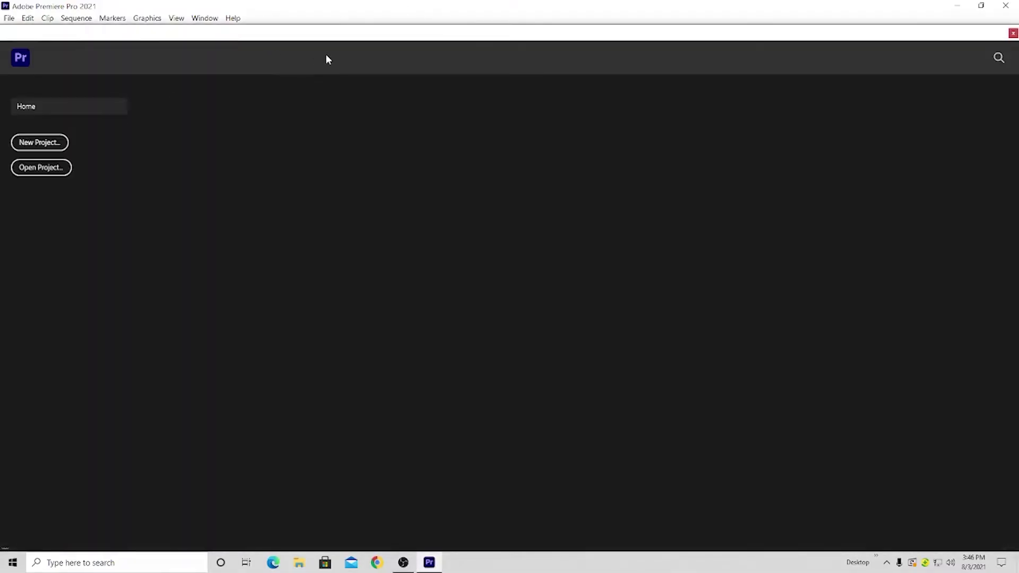
left_click(31, 143)
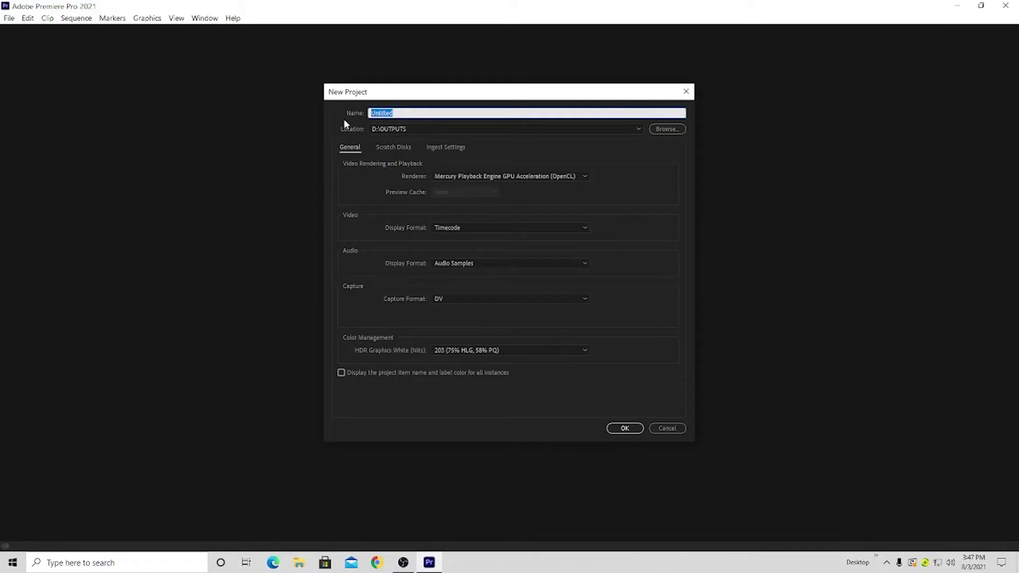
type("SAMPLE")
key("Tab")
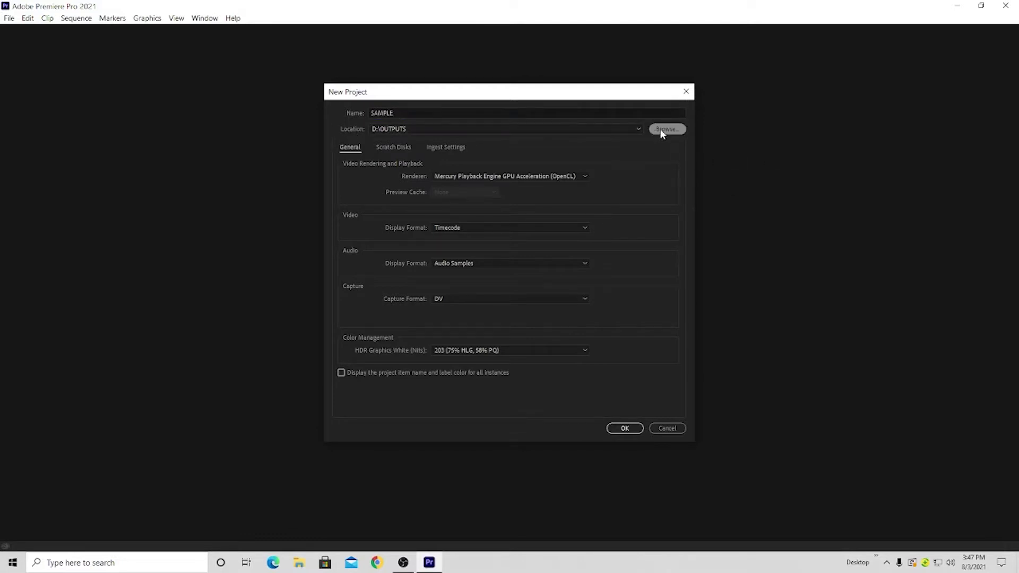
Set the project location to D:\OUTPUTS and create the SAMPLE project
left_click(660, 129)
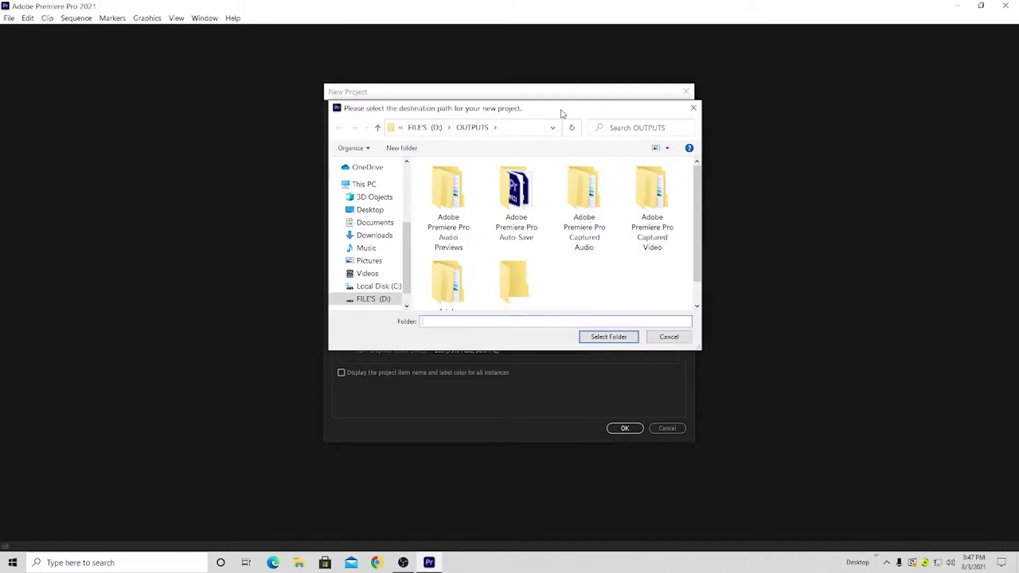
left_click(371, 294)
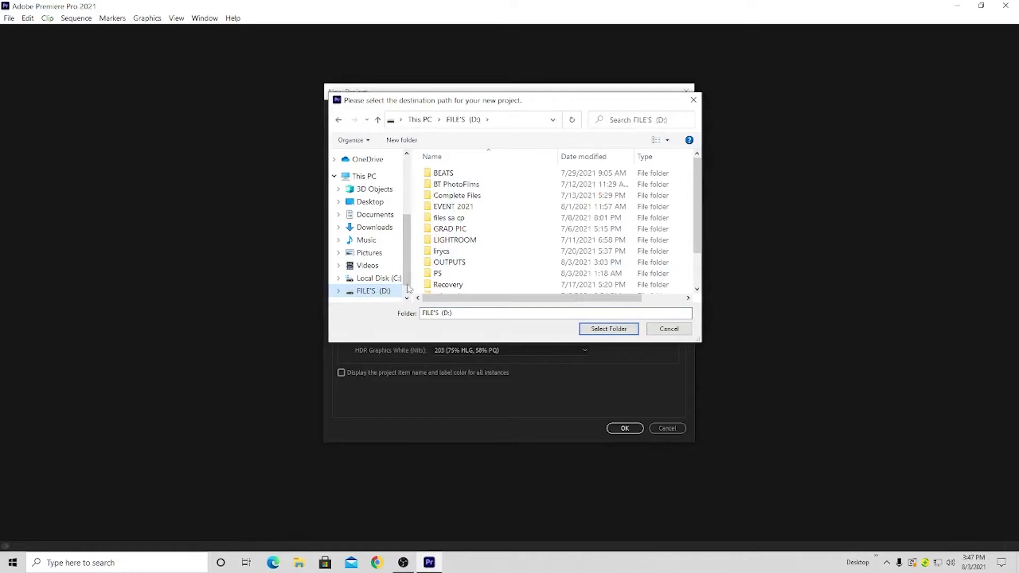
scroll(477, 284, "down", 2)
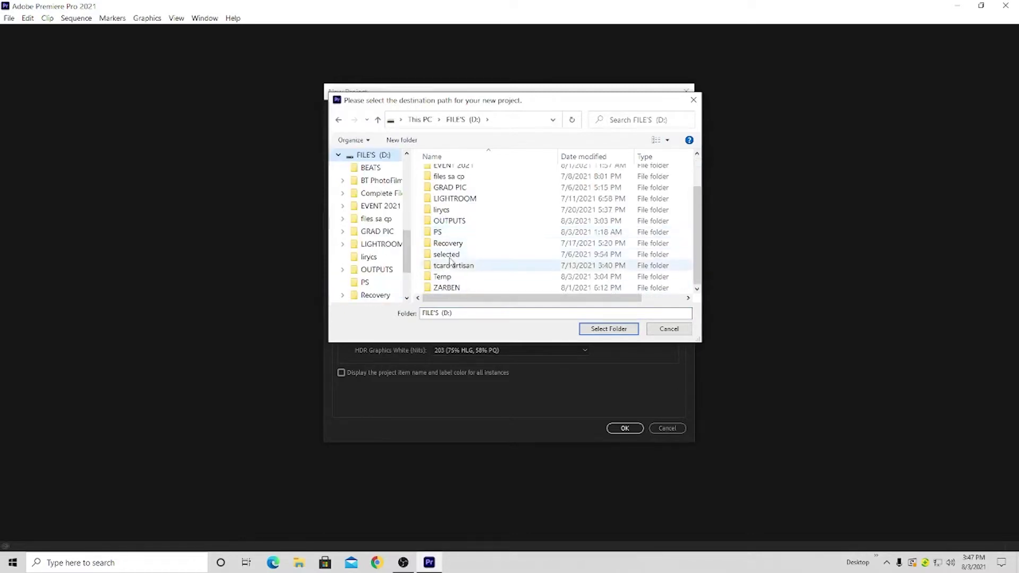
double_click(470, 222)
scroll(671, 260, "down", 1)
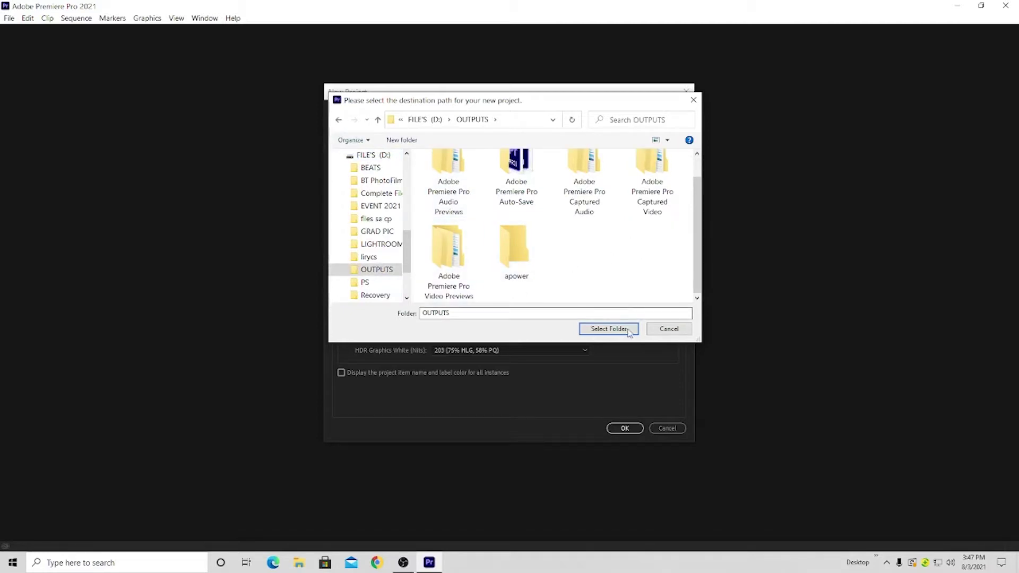
left_click(609, 329)
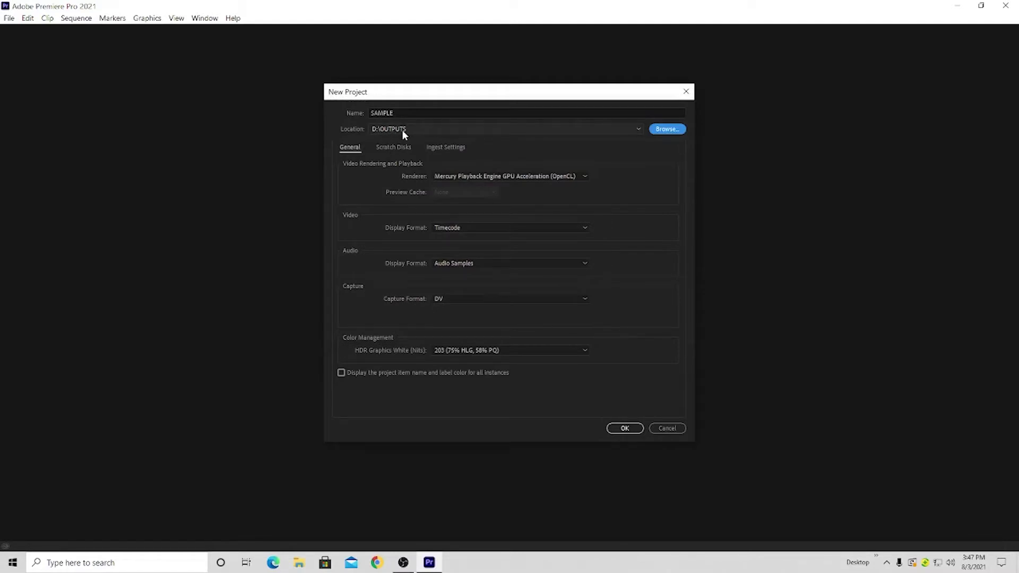
left_click(624, 428)
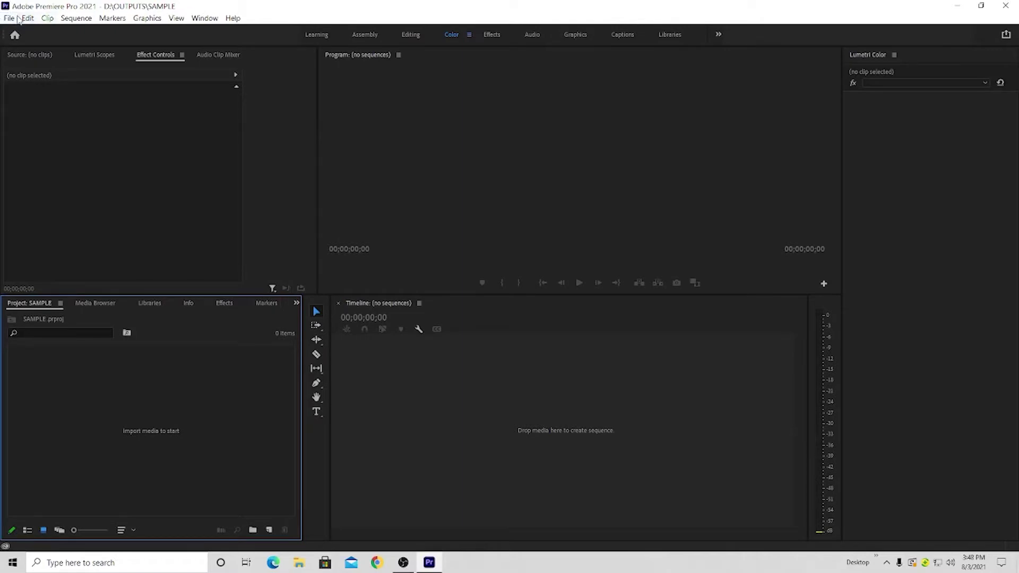
Start a new sequence and choose the Digital SLR 1080p DSLR 1080p24 preset
left_click(9, 19)
mouse_move(12, 33)
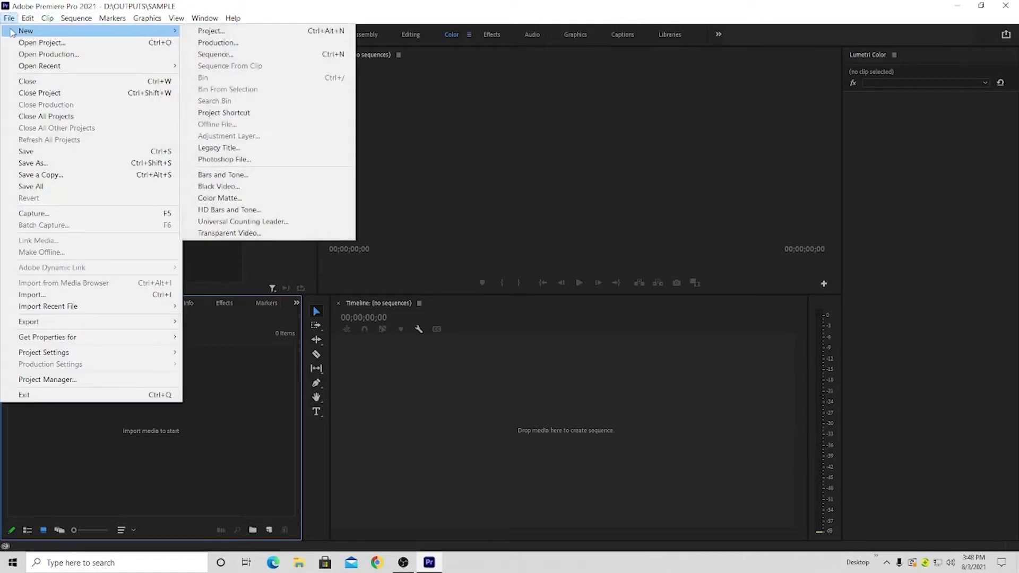
left_click(254, 55)
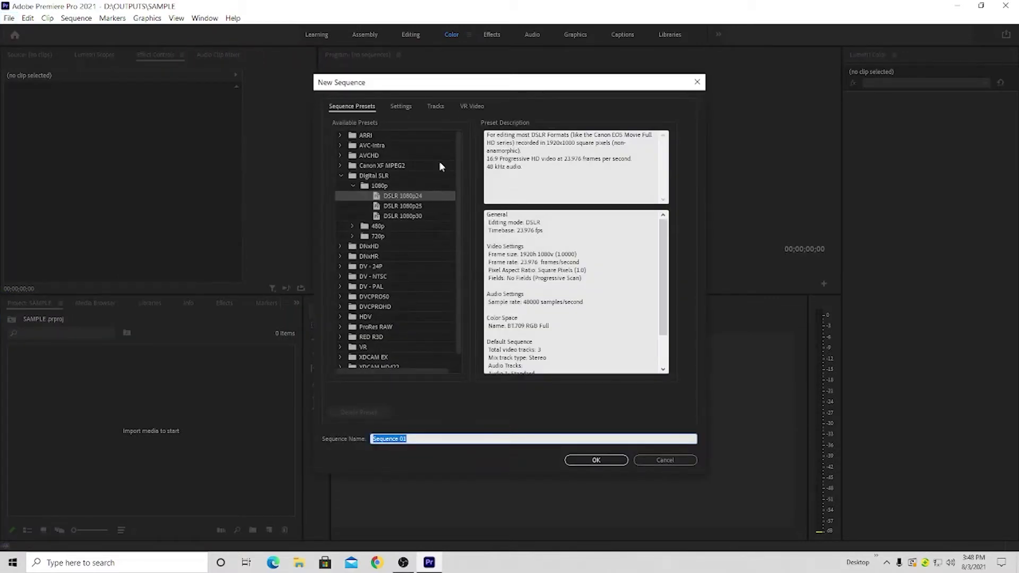
left_click(412, 206)
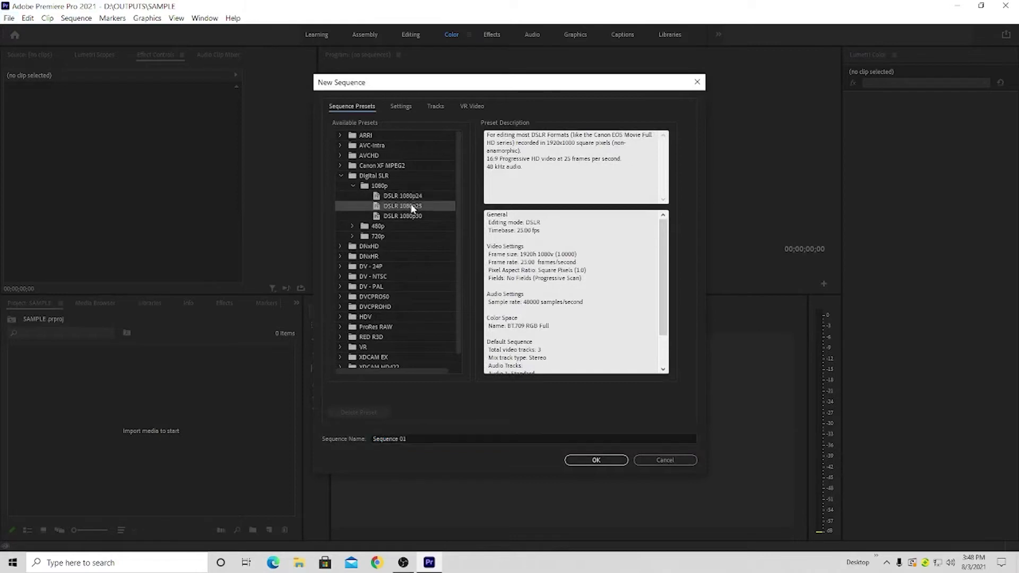
left_click(410, 212)
left_click(410, 195)
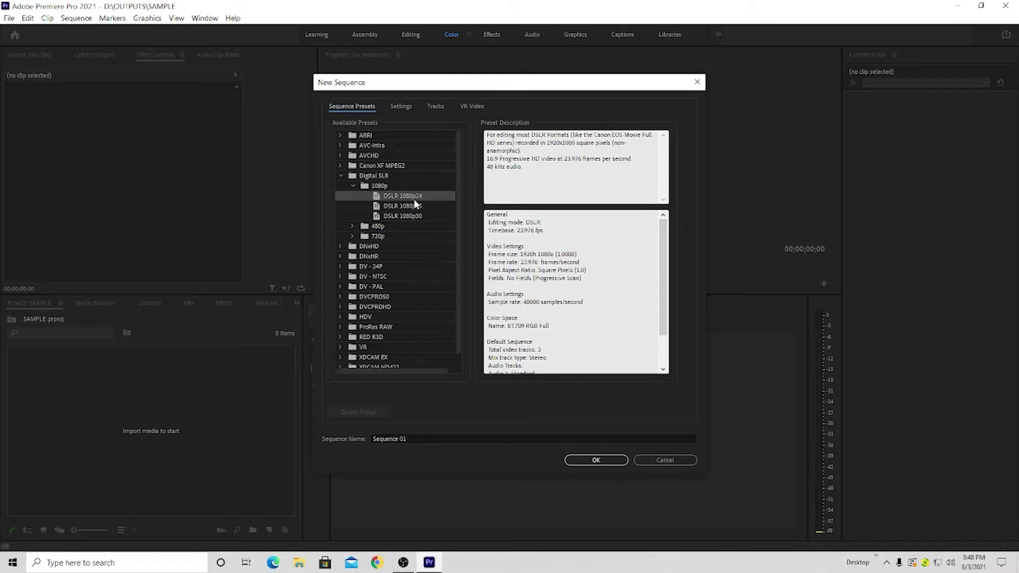
left_click(414, 204)
left_click(417, 197)
left_click(415, 218)
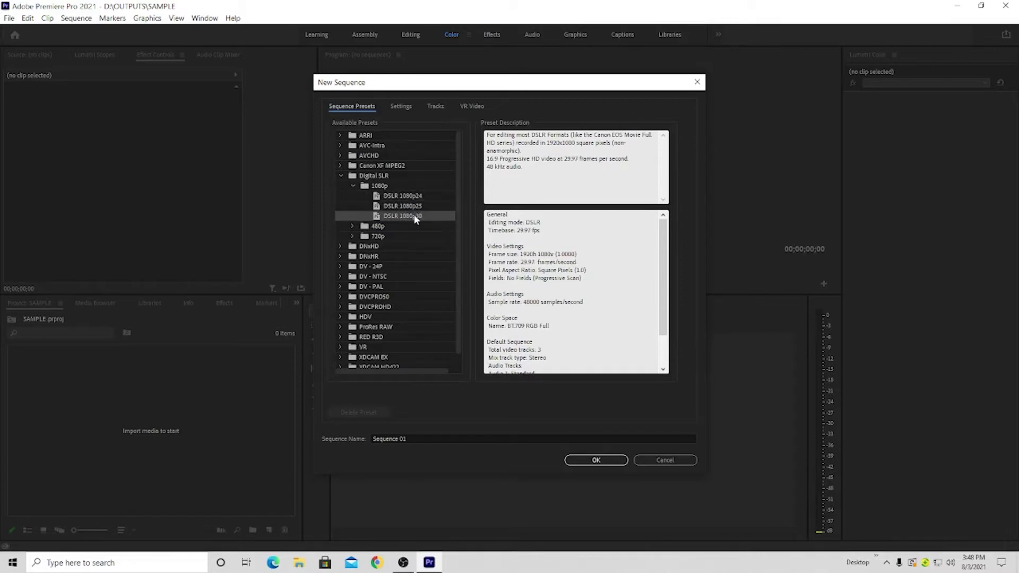
left_click(416, 196)
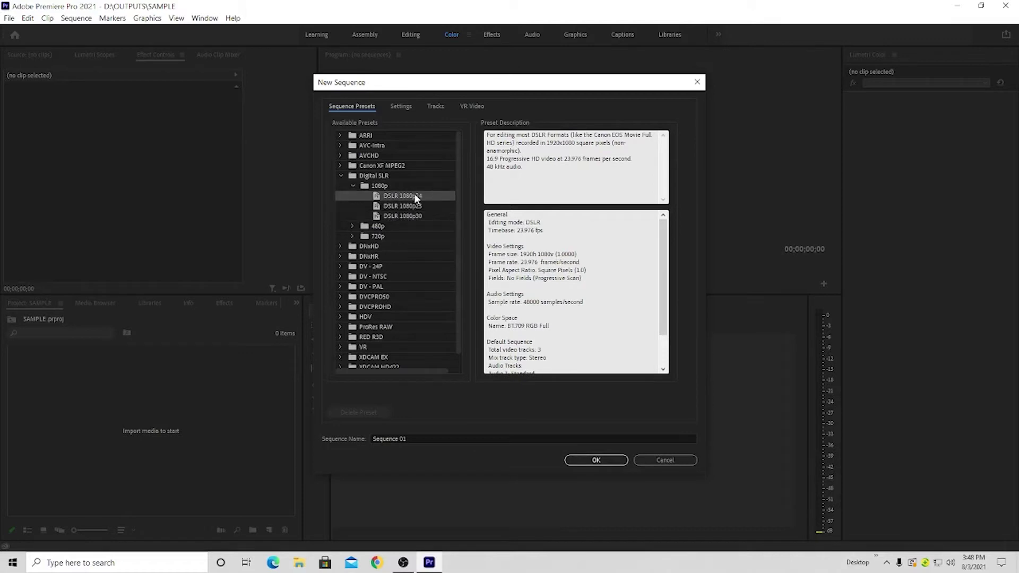
Check the 1920×1080 frame settings, name the sequence SAMPLE and create it
left_click(409, 106)
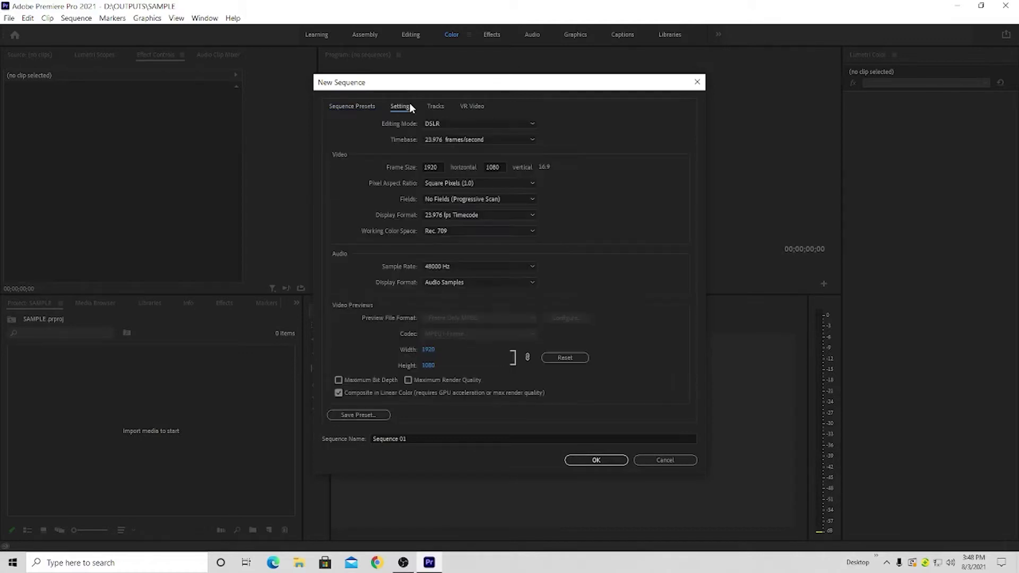
left_click(440, 168)
key("Tab")
left_click(352, 106)
left_click(415, 438)
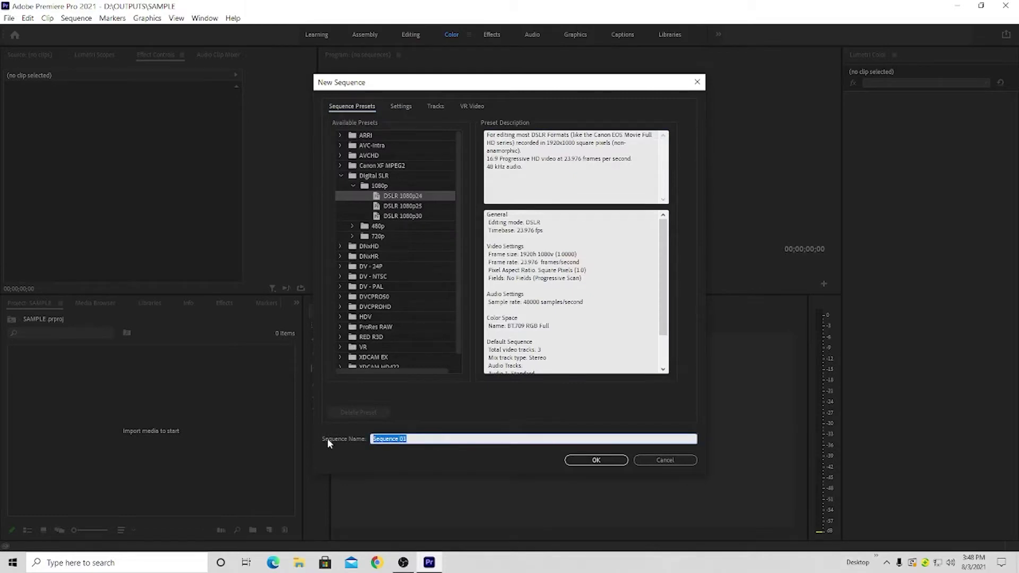
type("SAMPLE")
left_click(623, 460)
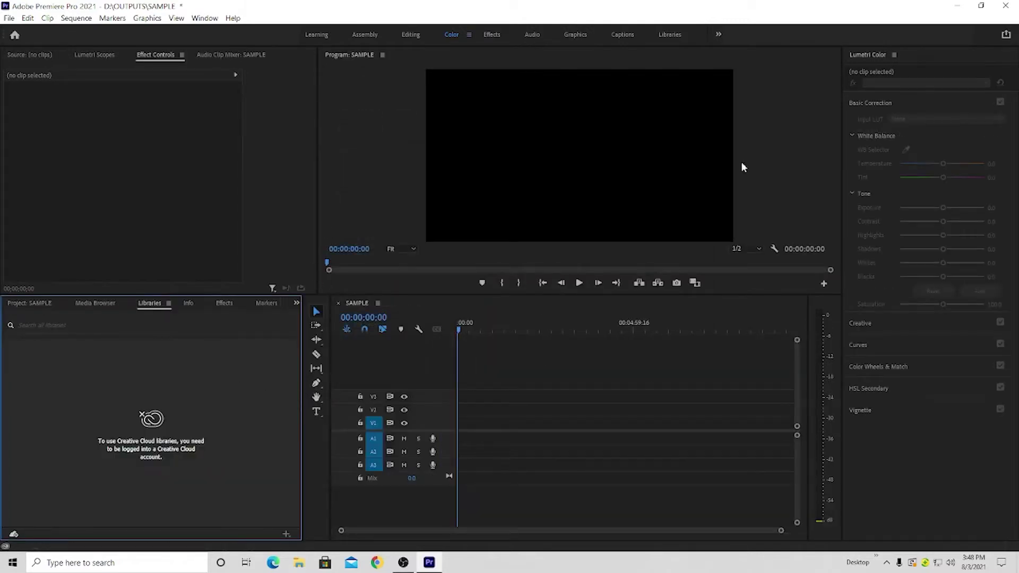
Move the playhead to 00:03:31:20 and add a project bin named CLIPS
left_click(556, 407)
left_click_drag(539, 325, 582, 325)
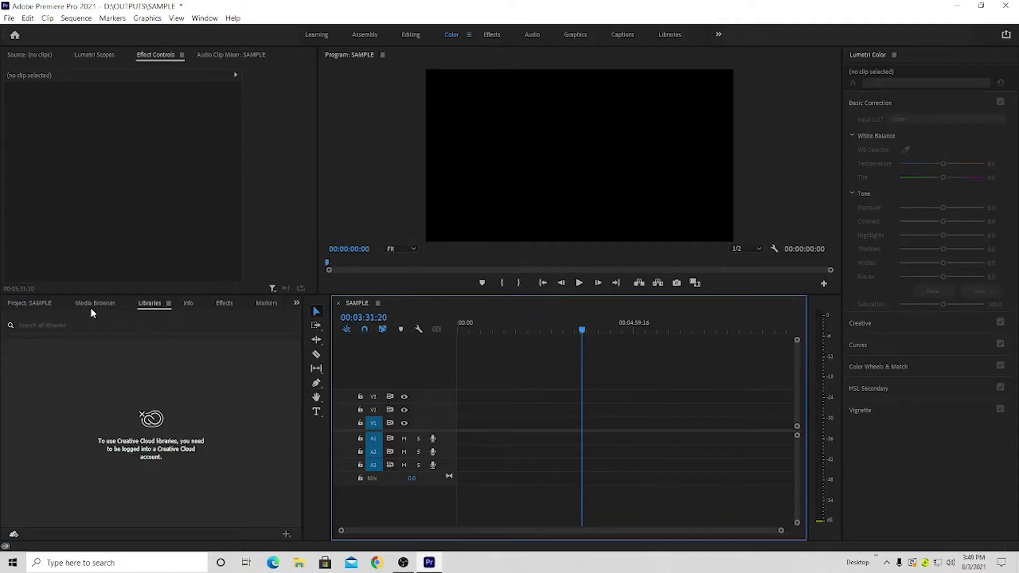
left_click(43, 308)
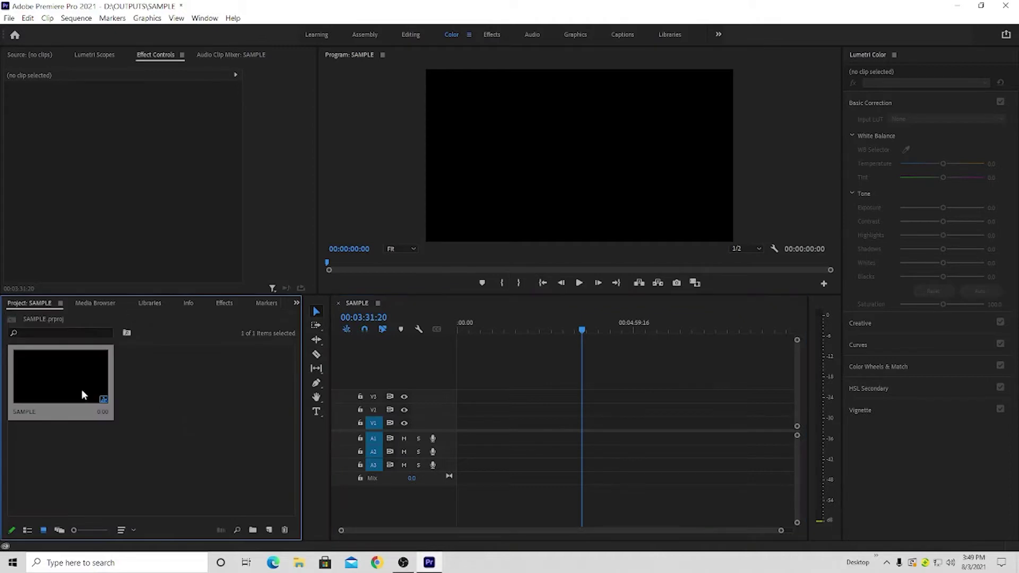
left_click(213, 380)
right_click(215, 363)
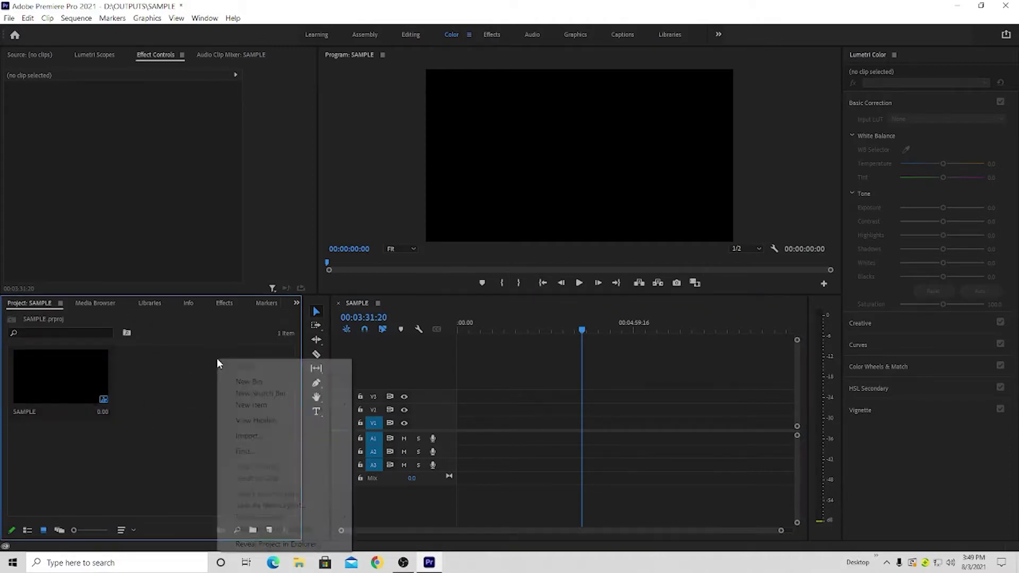
left_click(248, 382)
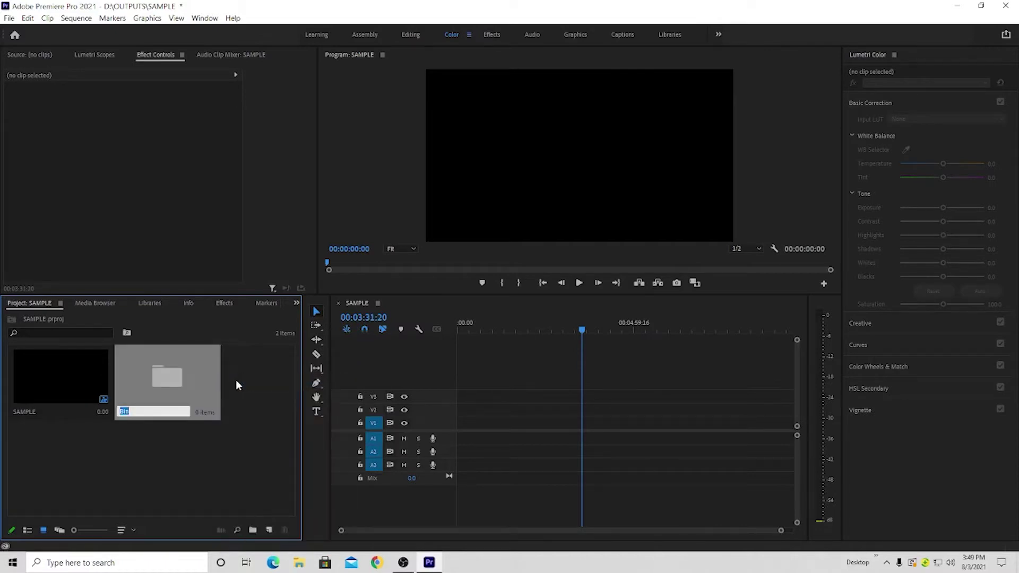
type("FO")
type("LDE")
key("BackSpace")
key("BackSpace")
key("BackSpace")
key("BackSpace")
key("BackSpace")
type("LIPS")
key("Tab")
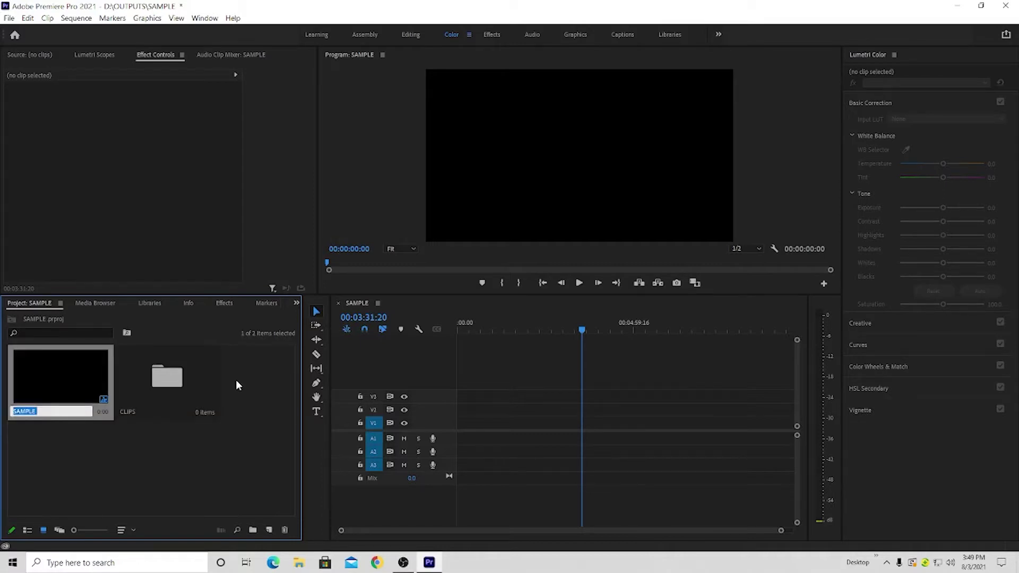
Add a second bin named AUDIO to the project
left_click(237, 381)
right_click(243, 373)
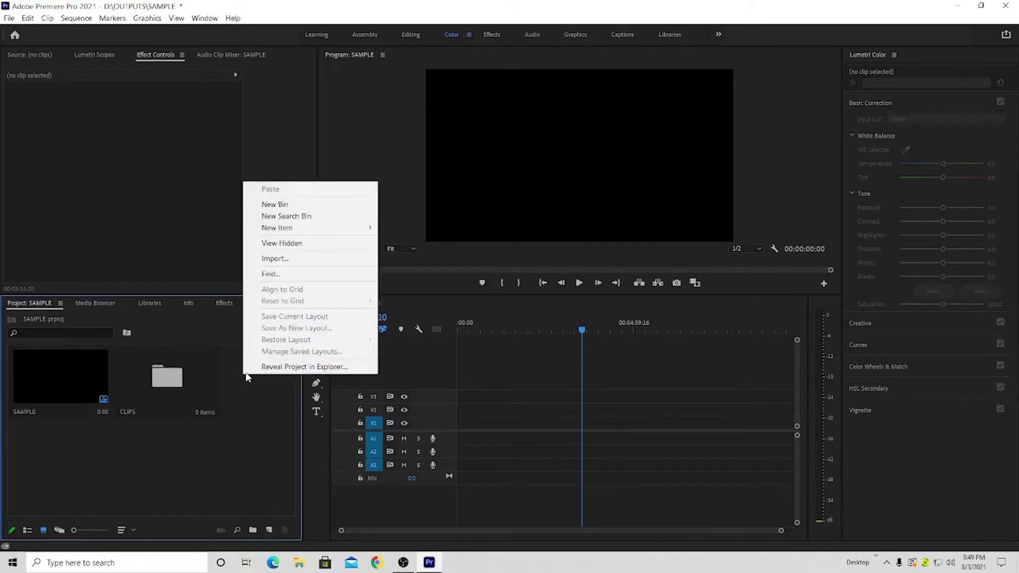
left_click(274, 204)
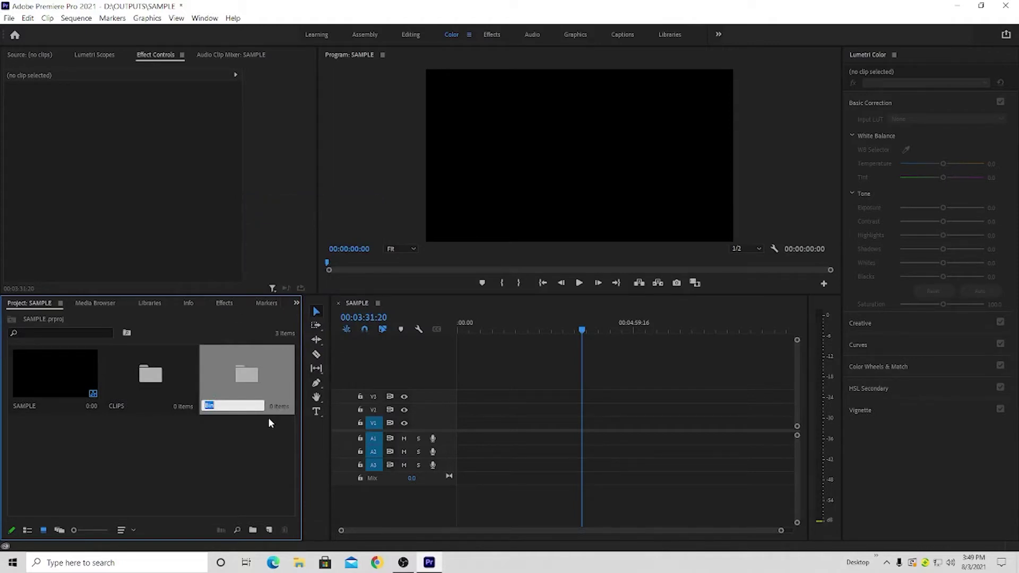
type("AUDIO")
key("Tab")
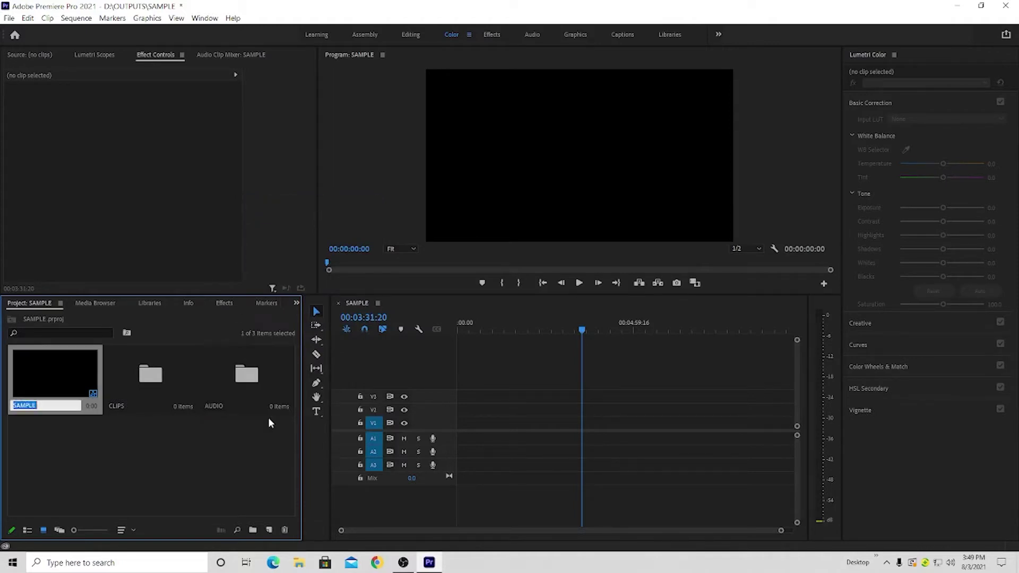
Add a third bin named EFFECTS to the project
left_click(268, 422)
right_click(209, 440)
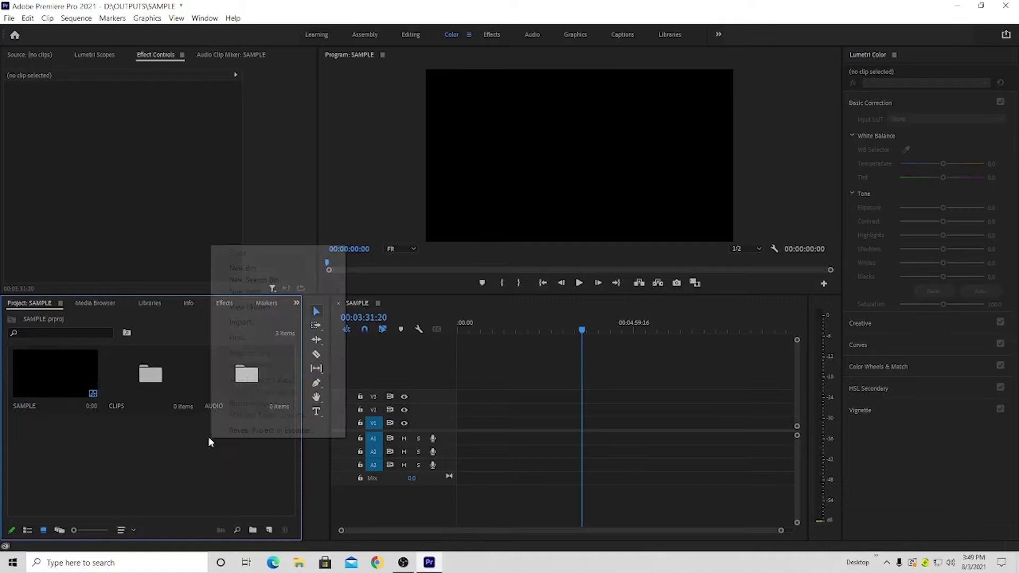
left_click(244, 268)
type("EFFEC")
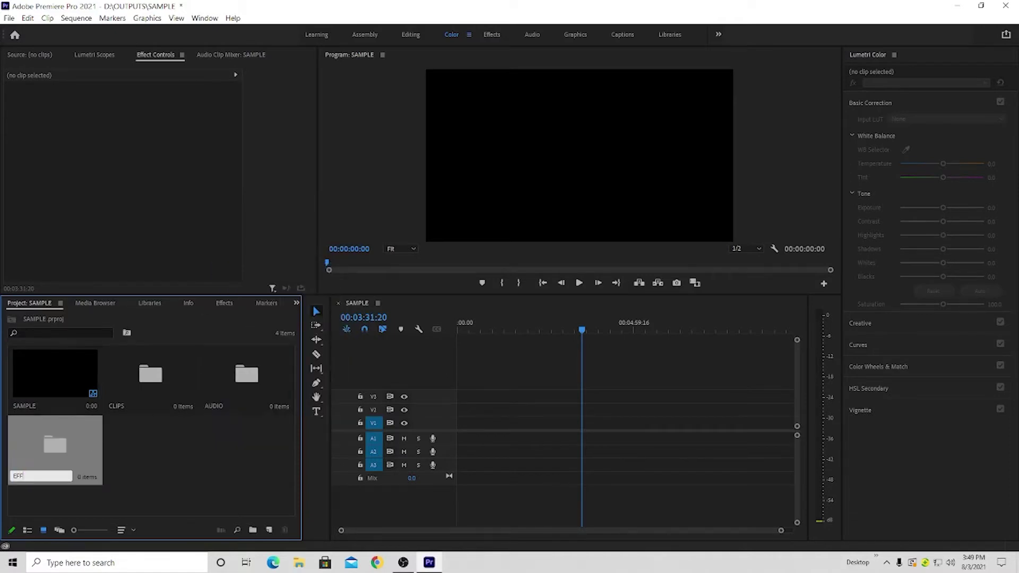
type("TS")
key("Tab")
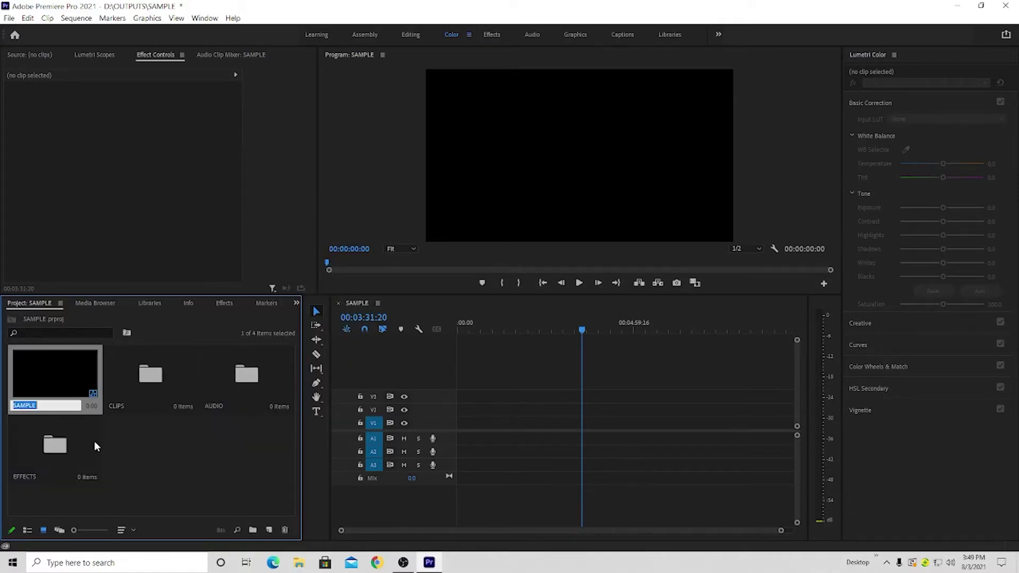
Delete the EFFECTS bin and select the CLIPS bin
left_click(110, 438)
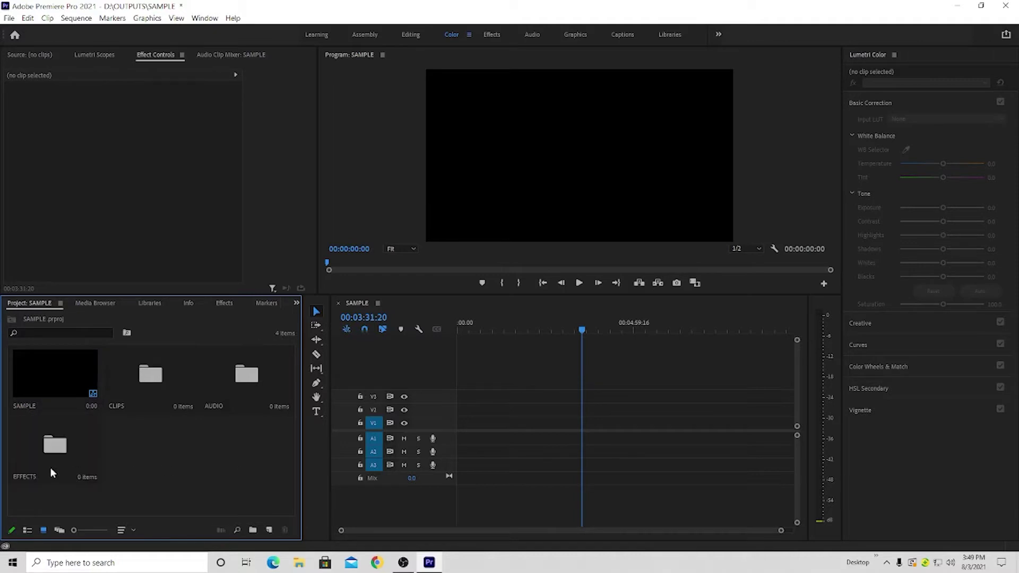
left_click(52, 471)
key("Delete")
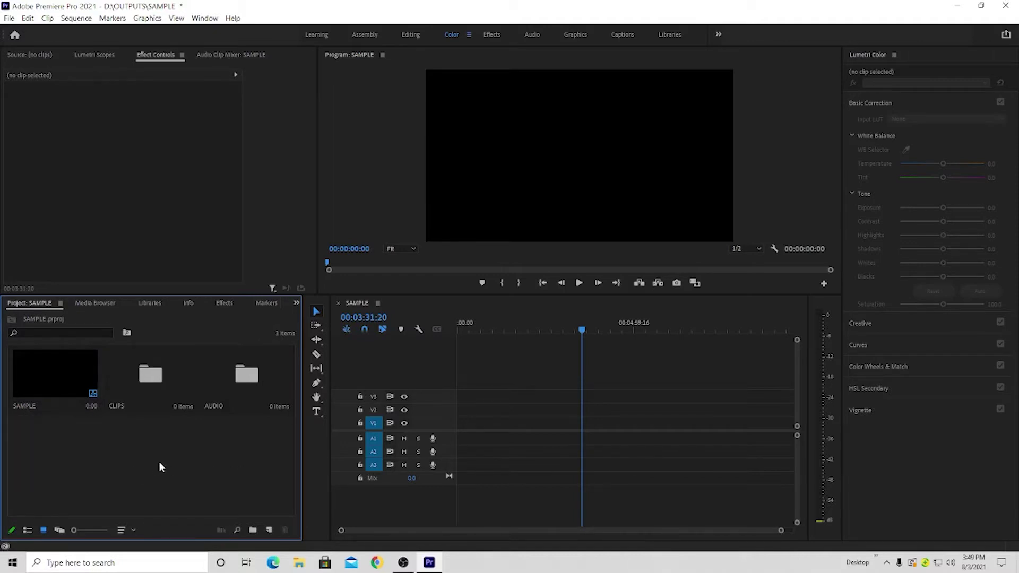
left_click(150, 383)
Open the CLIPS bin and browse to D:\ZARBEN\Toyota Accent, then cancel the import
double_click(150, 383)
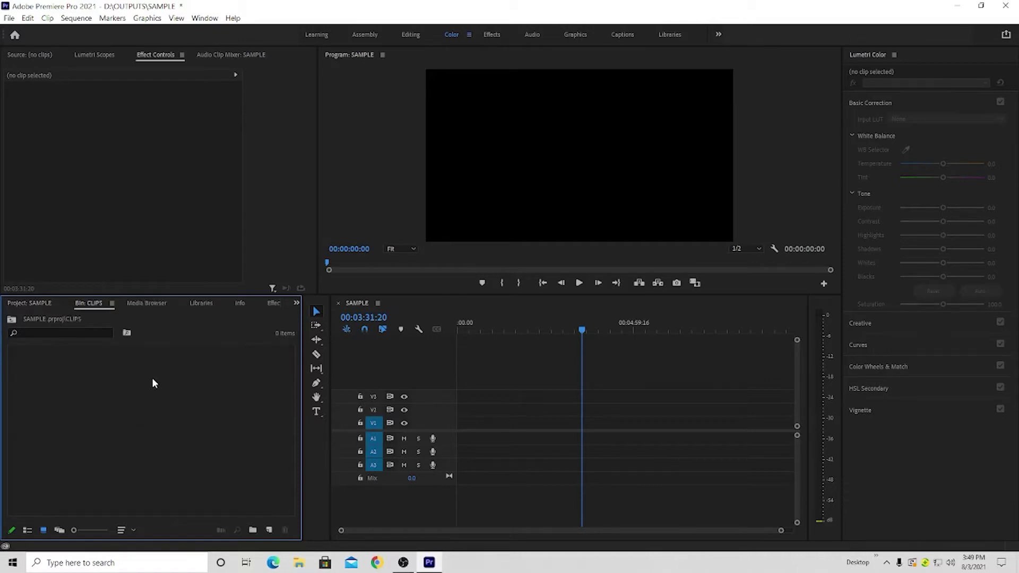
double_click(152, 379)
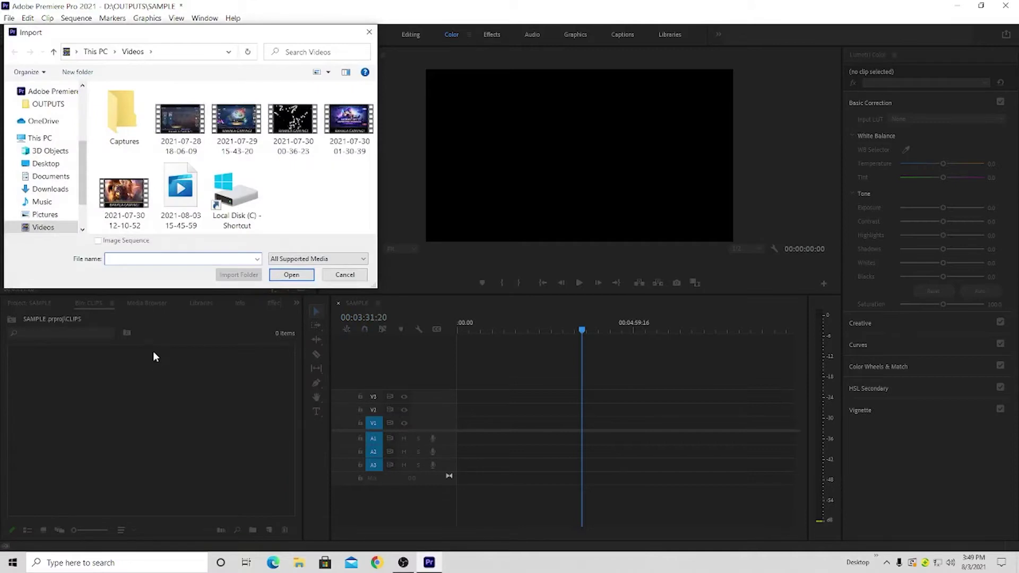
scroll(53, 191, "down", 2)
left_click(48, 205)
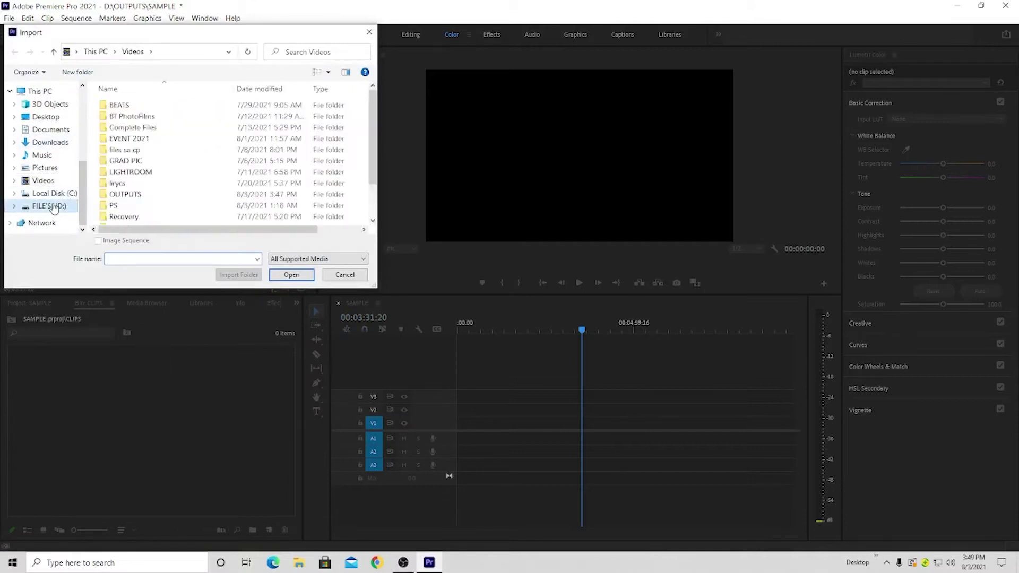
scroll(151, 139, "down", 2)
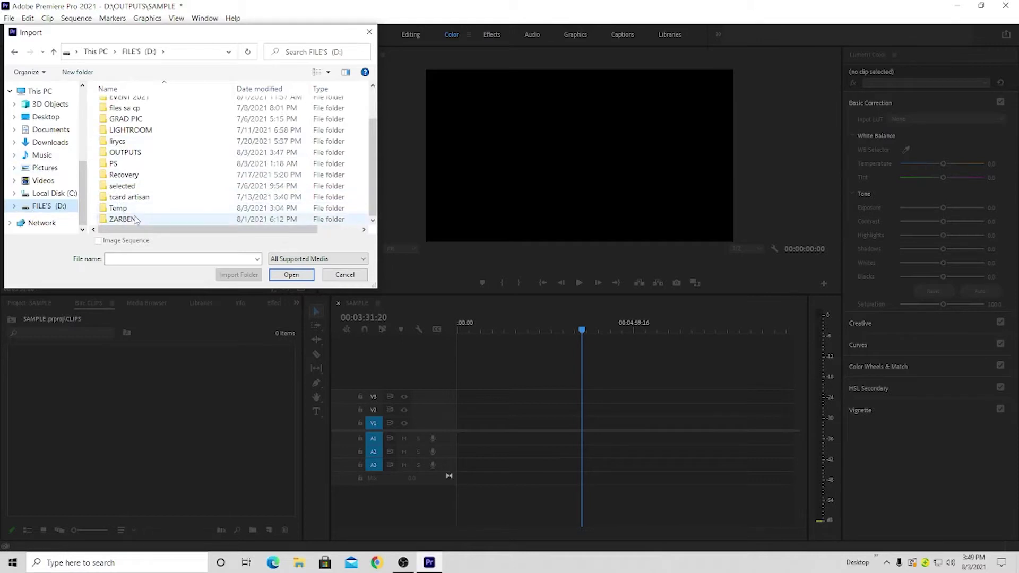
double_click(129, 220)
scroll(314, 218, "up", 1)
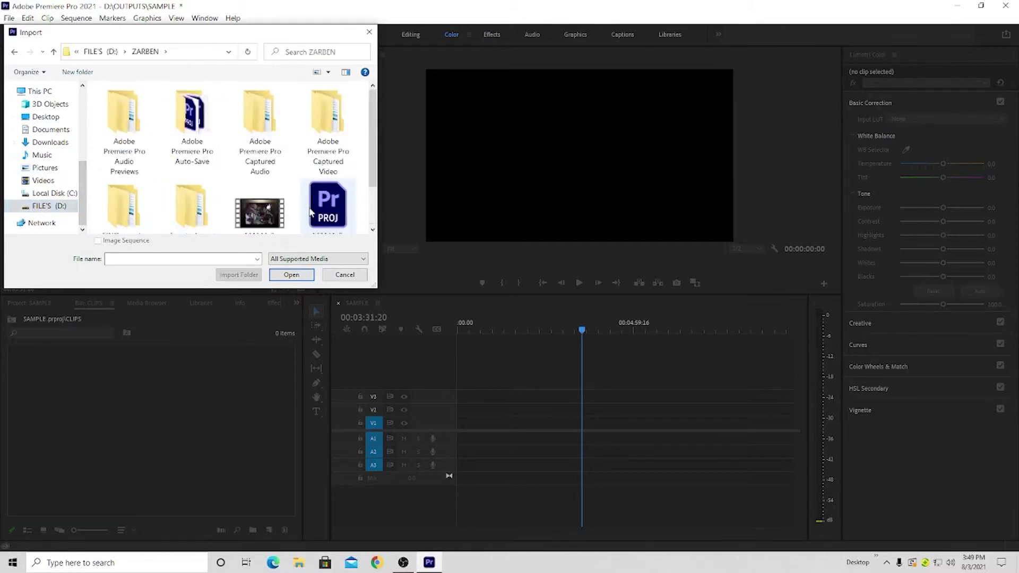
scroll(219, 155, "down", 1)
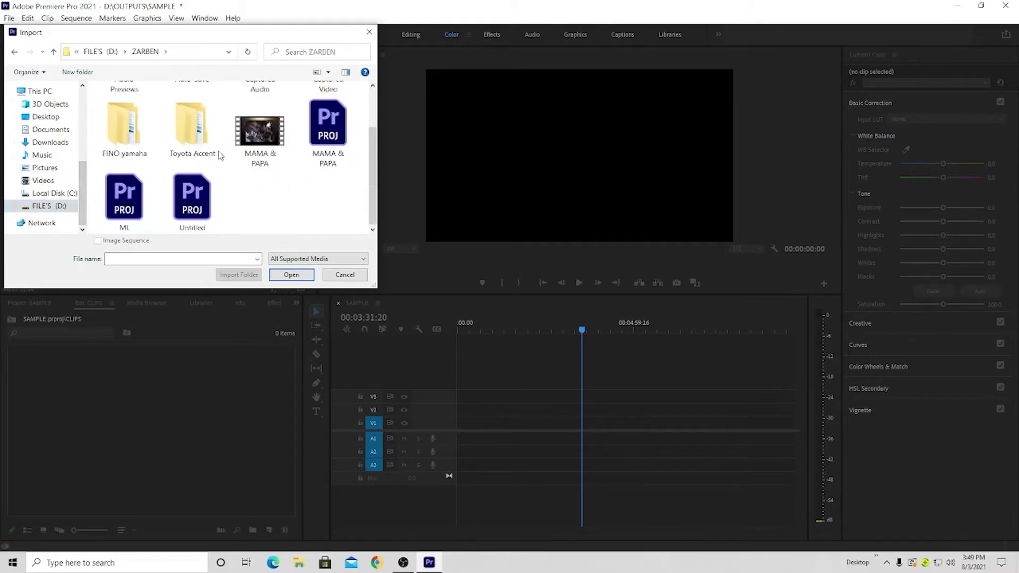
double_click(189, 140)
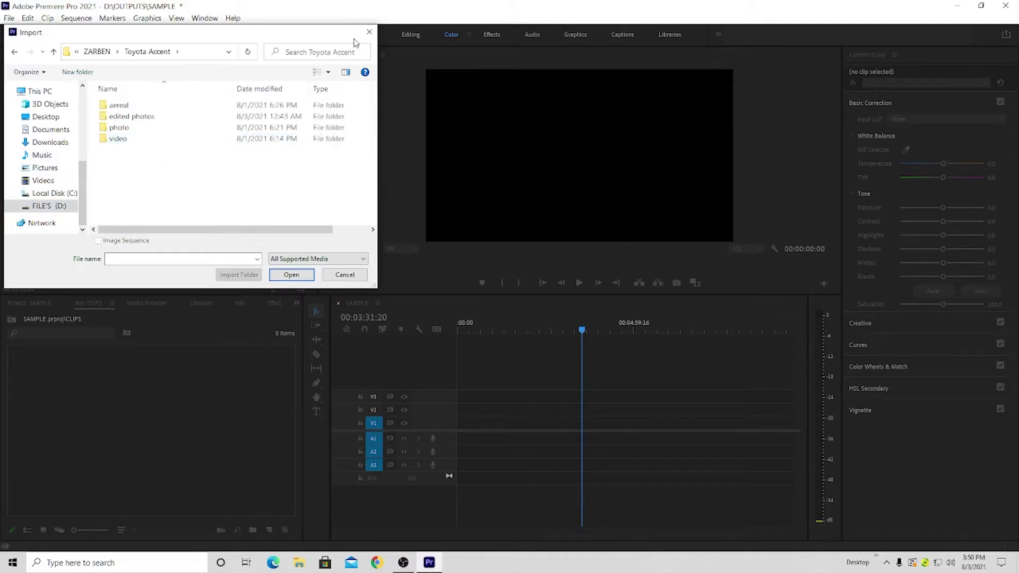
left_click(369, 32)
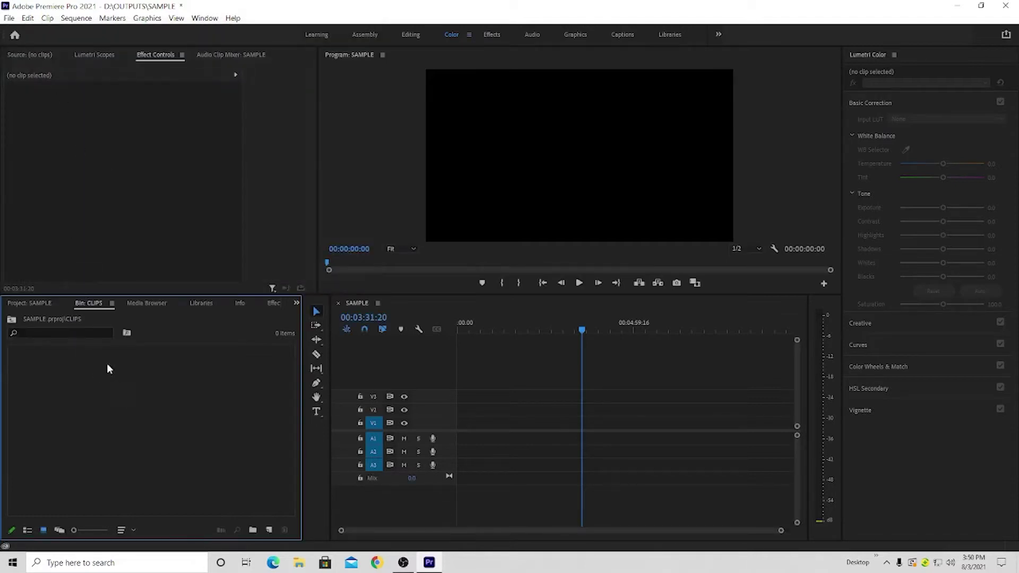
Return to the project's top level and reopen the CLIPS bin
left_click(29, 304)
left_click(170, 457)
left_click(146, 385)
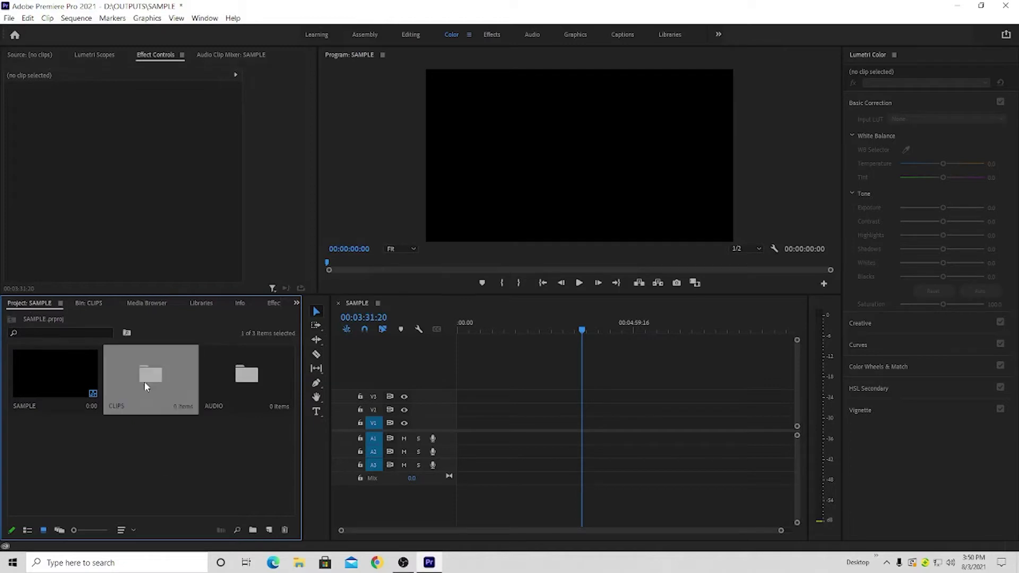
double_click(147, 386)
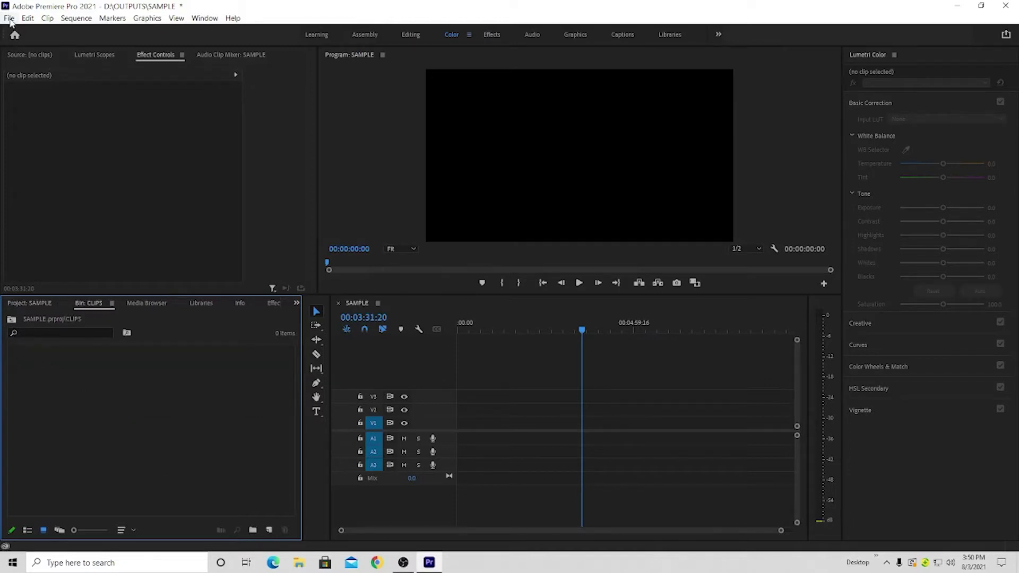
Start a File > Import into CLIPS and navigate to the Toyota Accent video folder
left_click(9, 19)
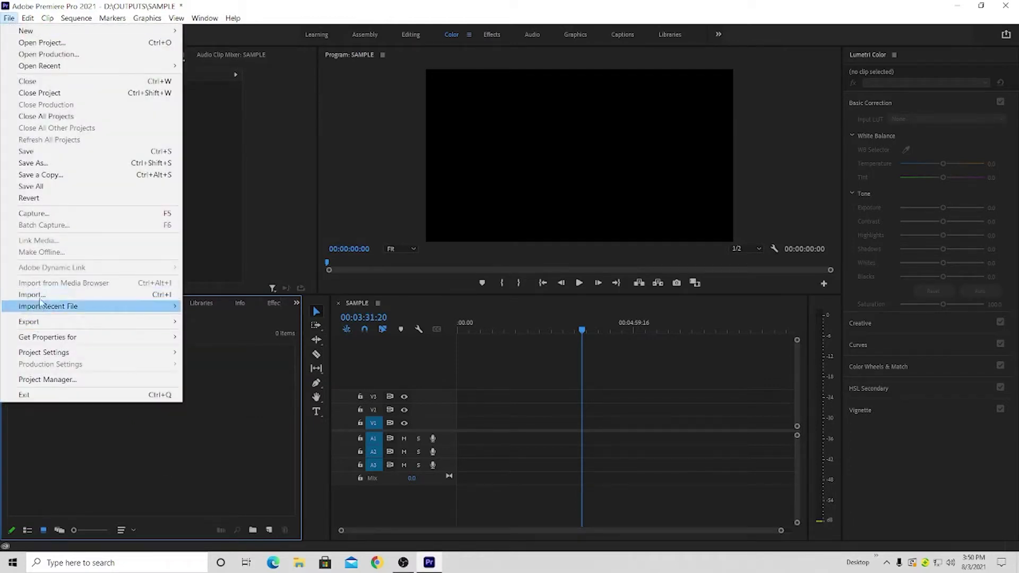
left_click(42, 297)
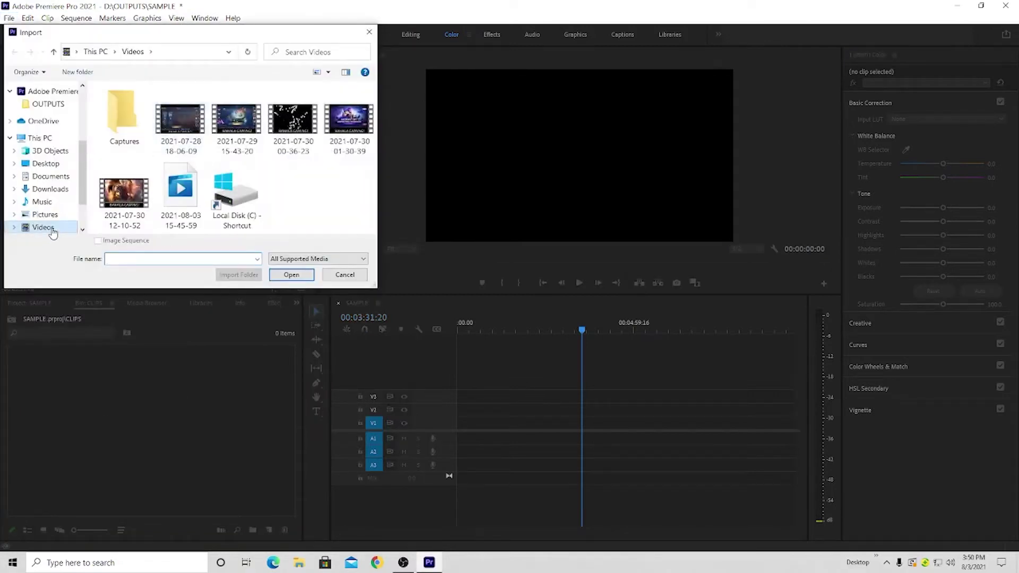
scroll(51, 234, "down", 2)
left_click(56, 207)
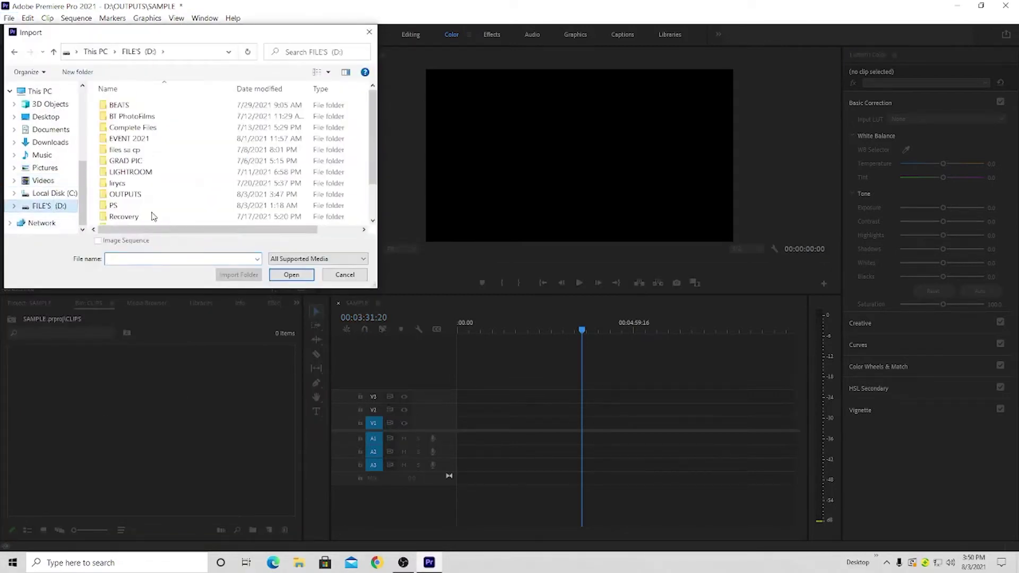
scroll(137, 212, "down", 5)
double_click(137, 223)
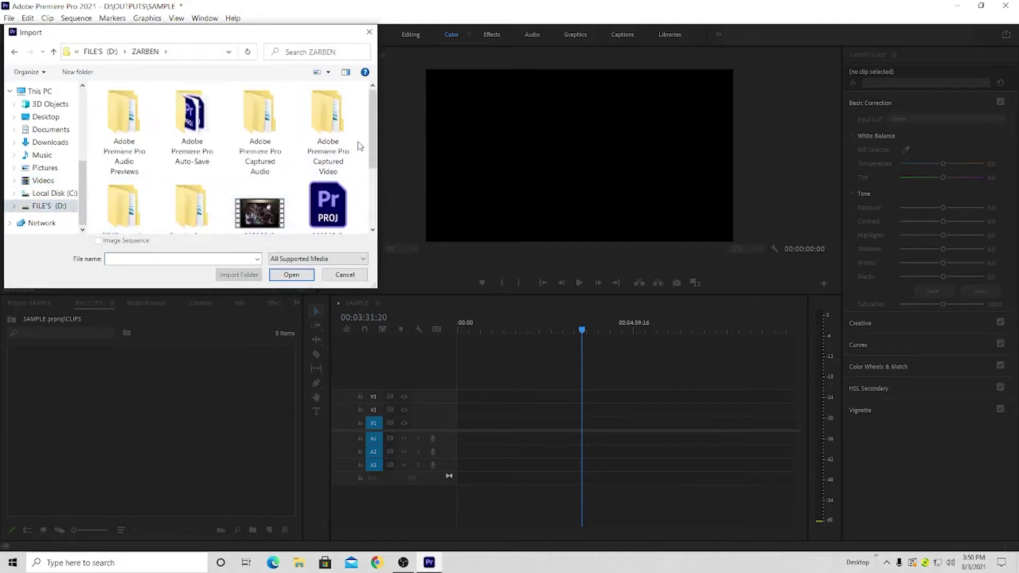
scroll(276, 194, "down", 2)
double_click(201, 137)
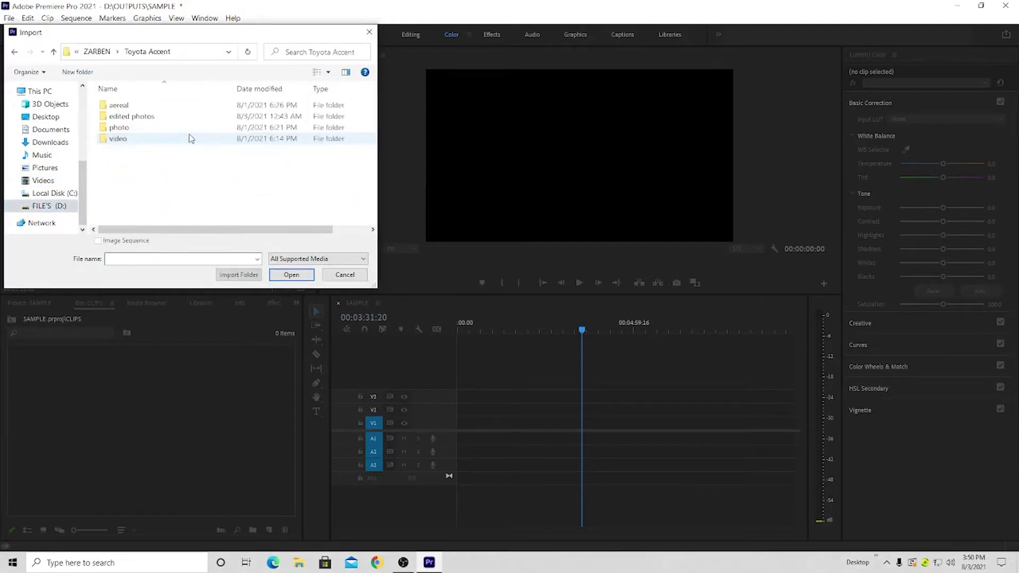
double_click(141, 140)
scroll(272, 195, "down", 4)
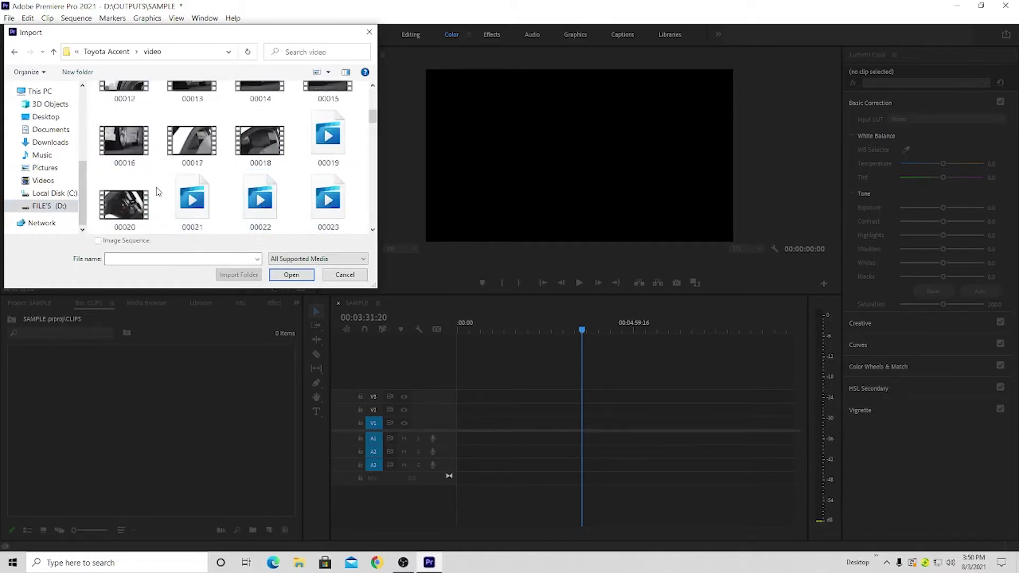
scroll(158, 194, "down", 2)
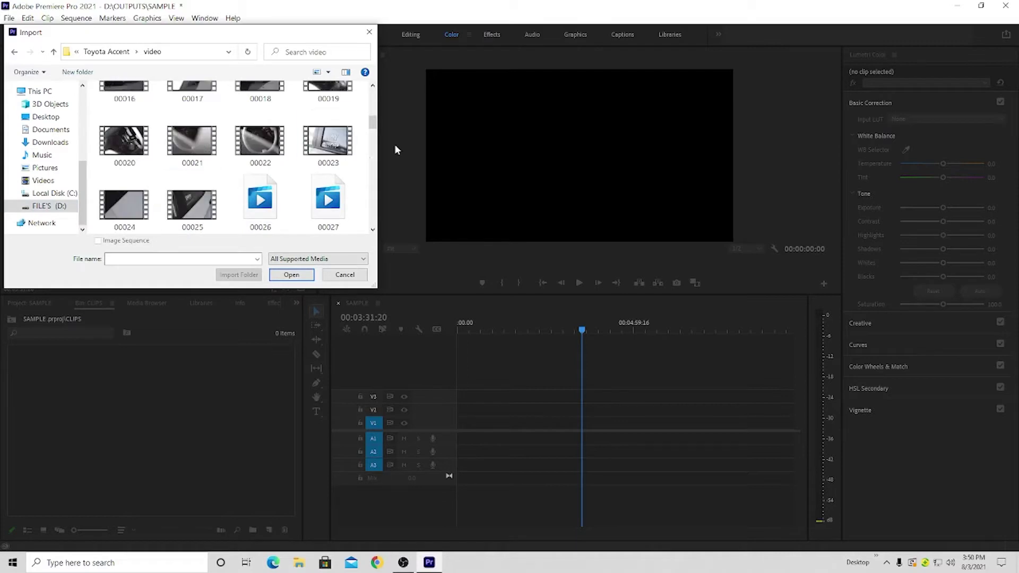
Select the twelve .MTS clips from 00026 to 00068 and import them into CLIPS
left_click(271, 207)
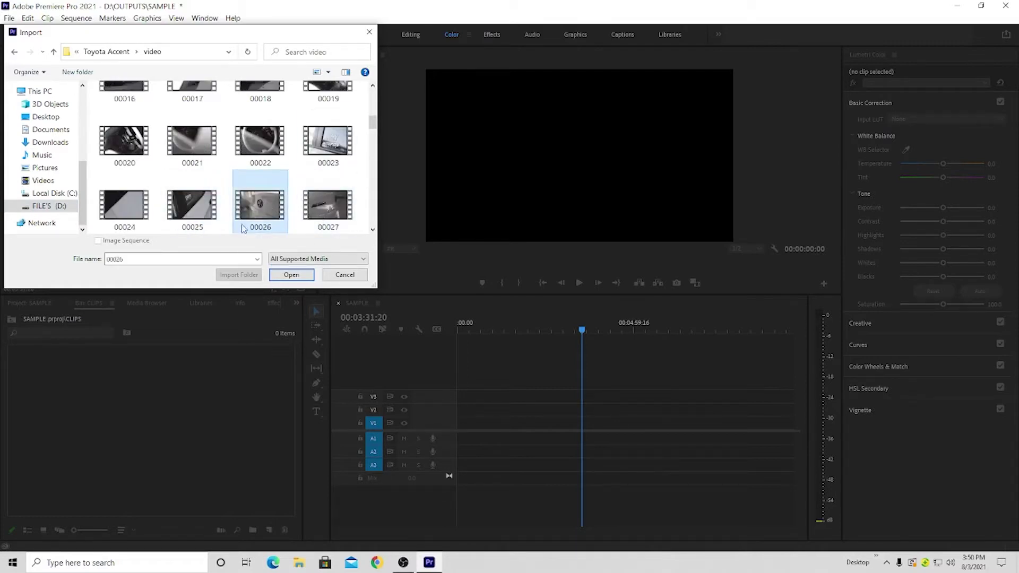
left_click(320, 211, "ctrl")
scroll(320, 211, "down", 1)
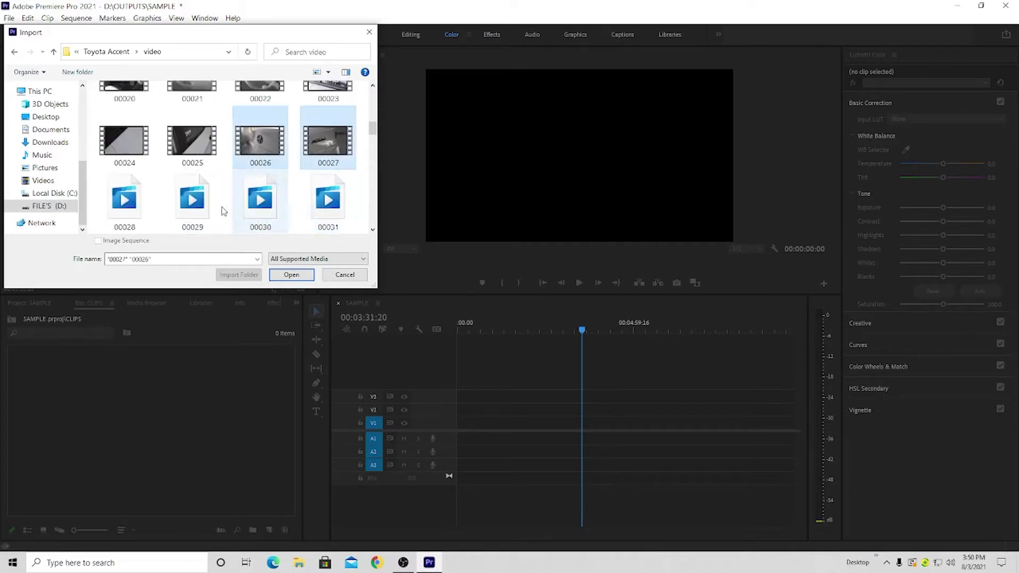
left_click(135, 211, "ctrl")
scroll(230, 197, "down", 1)
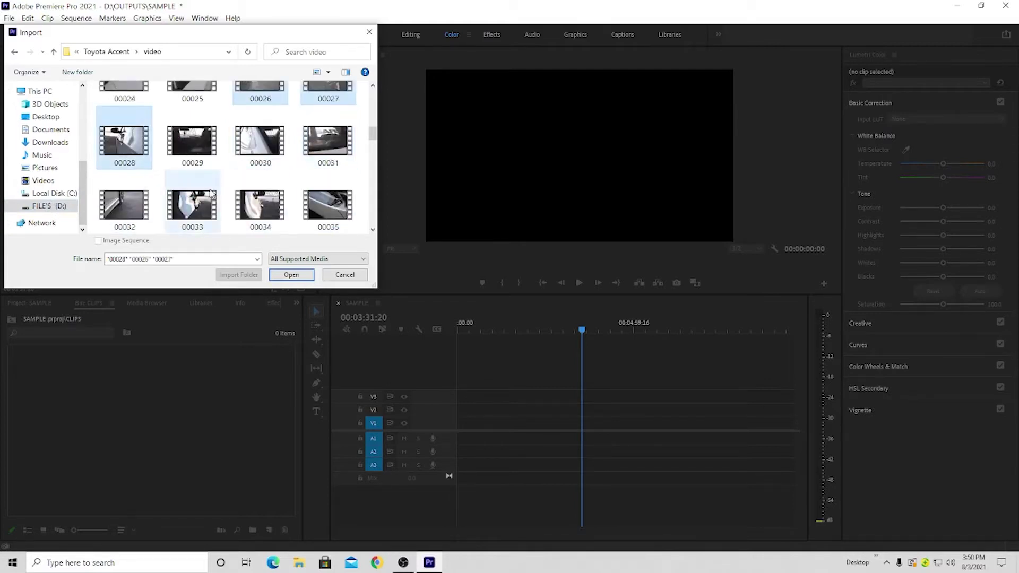
scroll(260, 169, "down", 2)
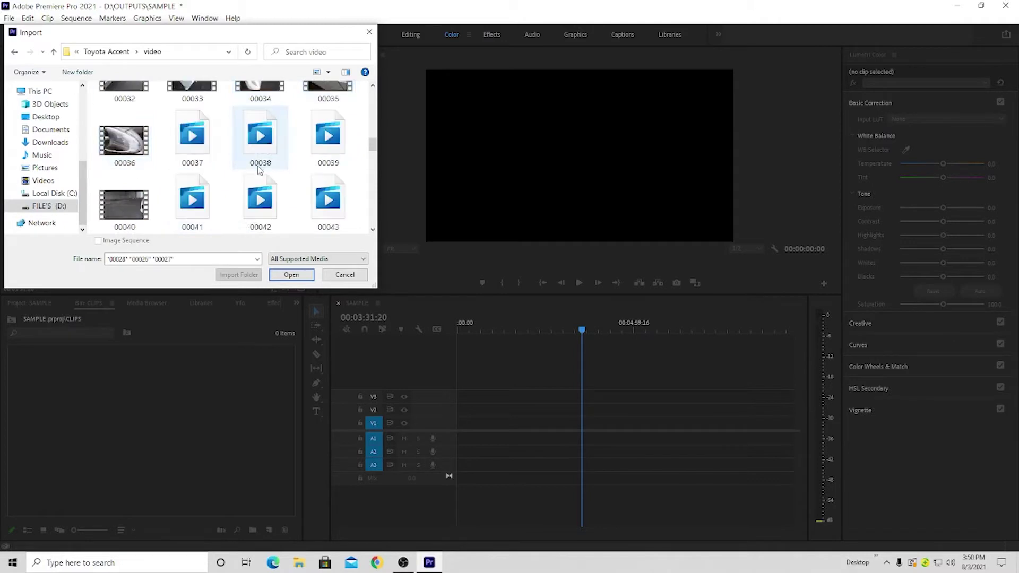
left_click(260, 138, "ctrl")
scroll(260, 159, "down", 5)
left_click(124, 88, "ctrl")
left_click(192, 113, "ctrl")
left_click(260, 113, "ctrl")
left_click(124, 159, "ctrl")
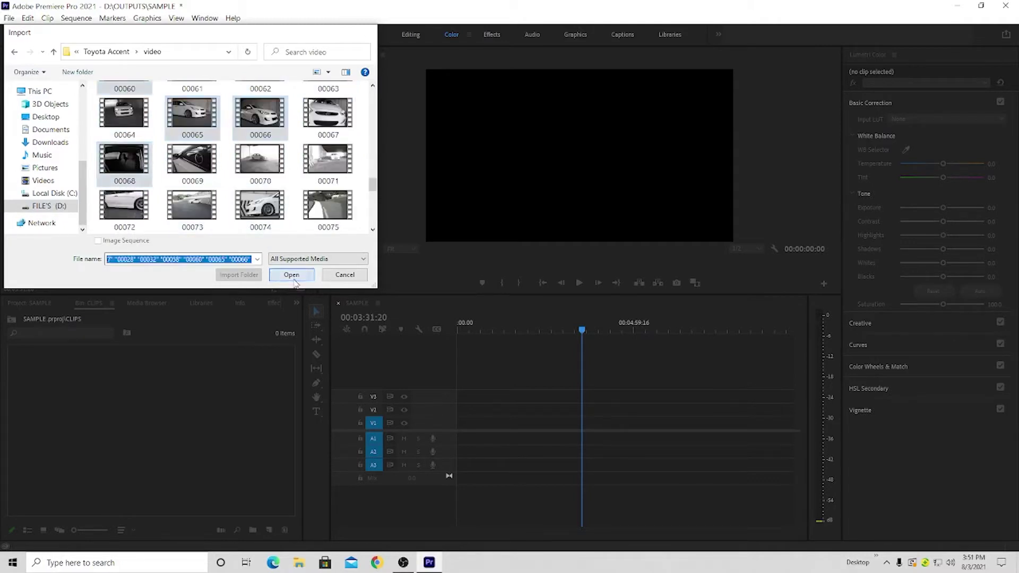
left_click(293, 275)
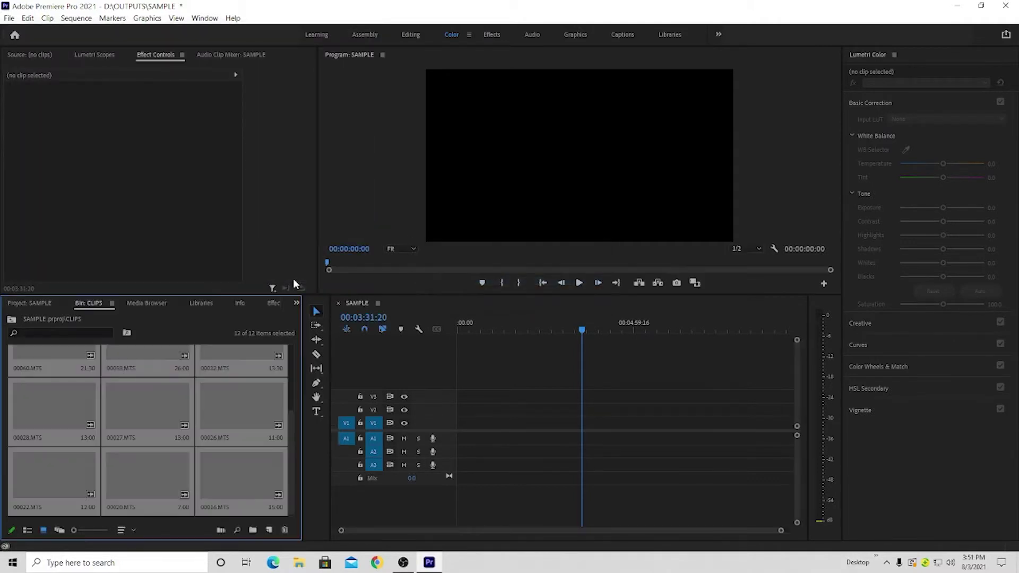
Select clip 00027.MTS, then open the AUDIO folder as its own bin
left_click(246, 423)
left_click(134, 417)
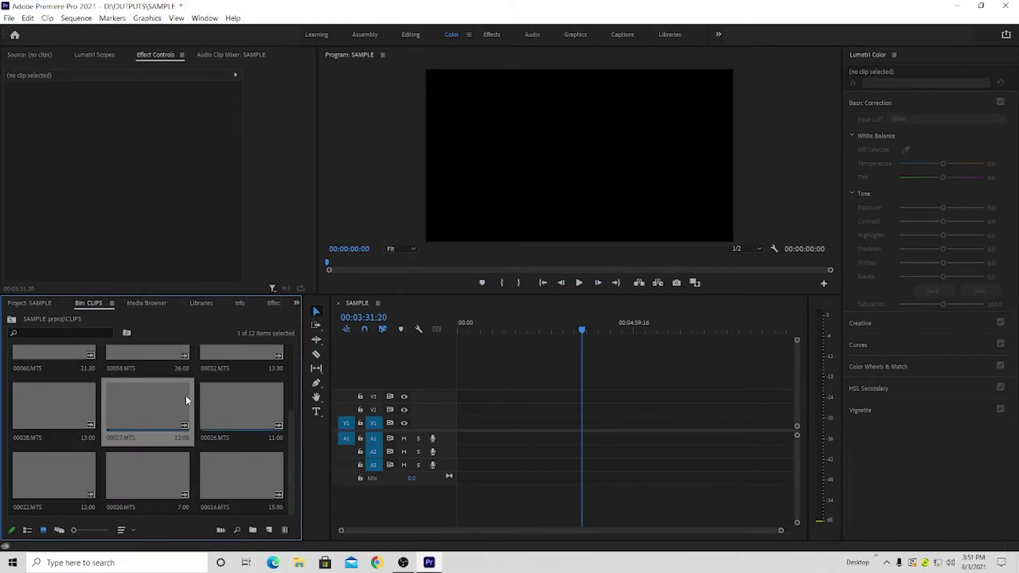
left_click(24, 303)
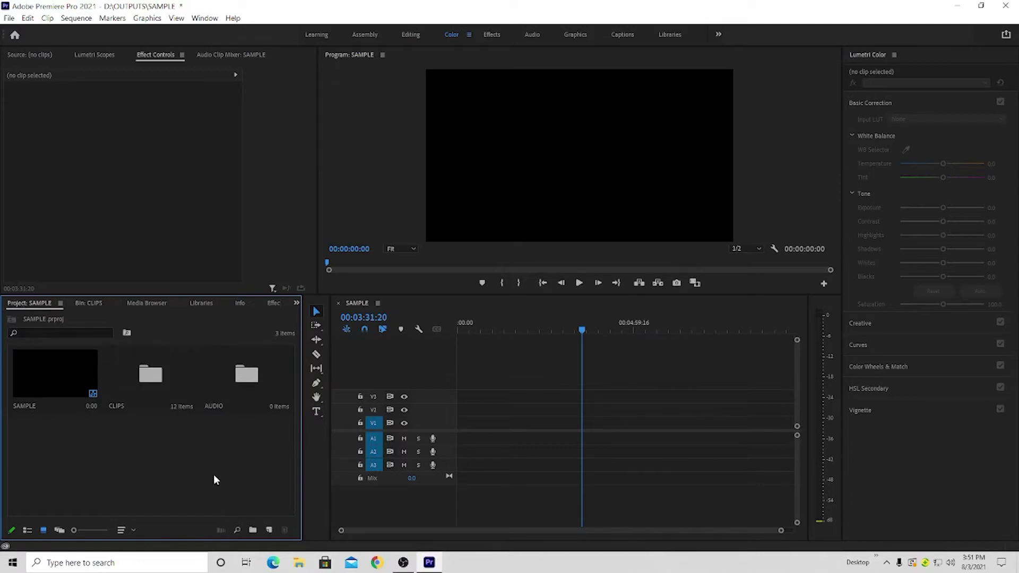
double_click(236, 387)
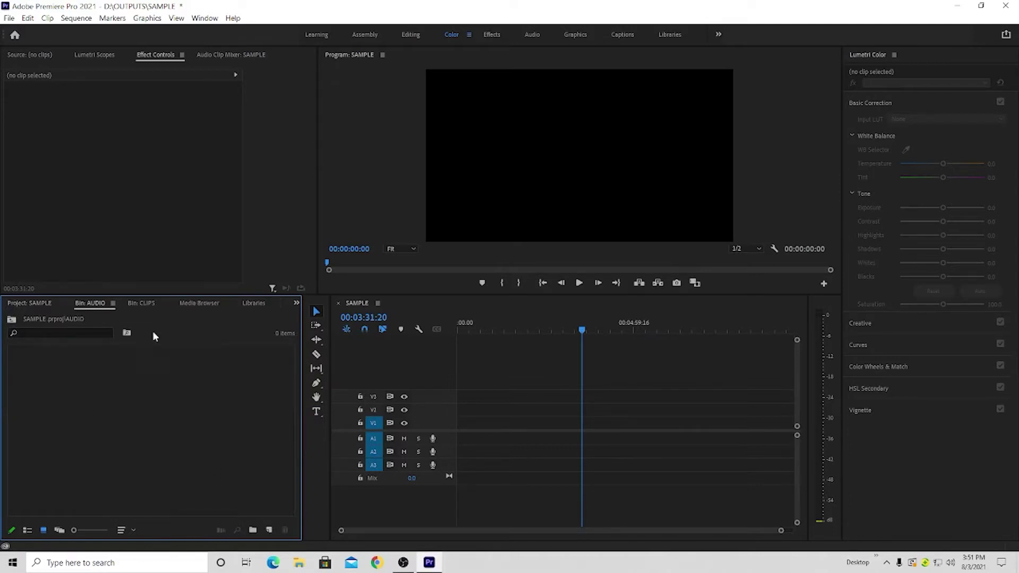
Import the NEFFEX - Fight Back (Lyrics) MP3 from Downloads into the AUDIO bin
double_click(152, 391)
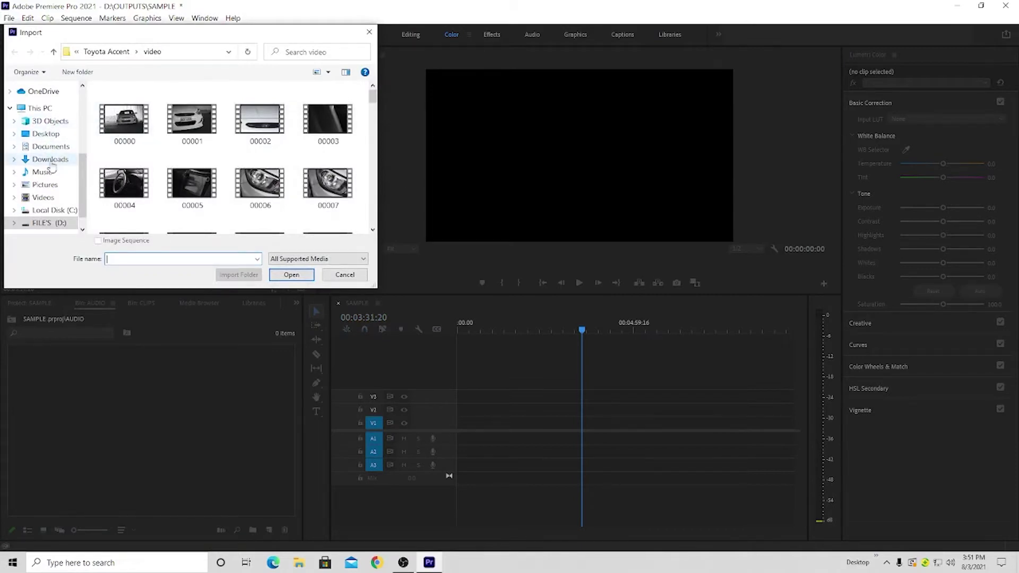
left_click(51, 161)
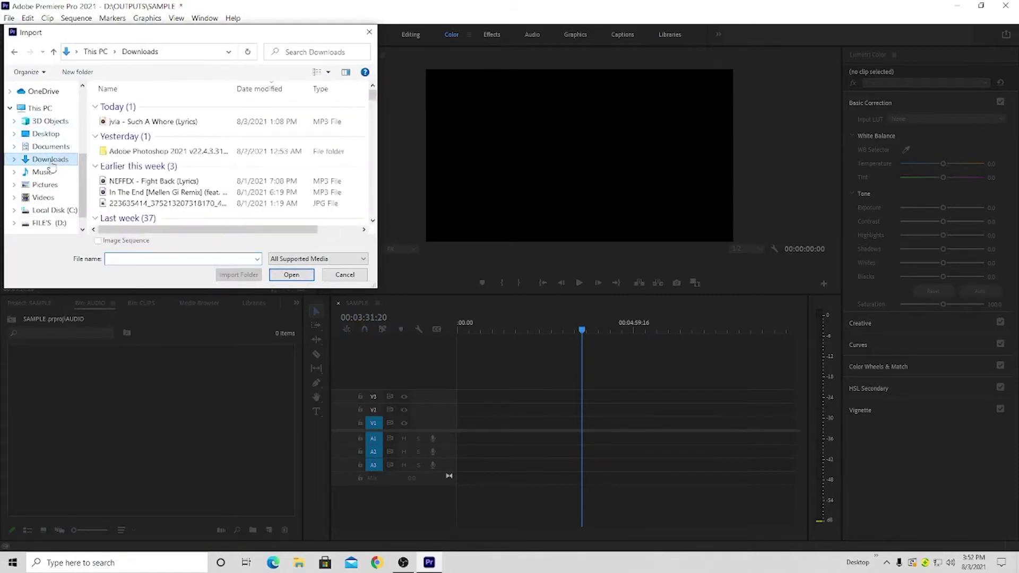
left_click(192, 181)
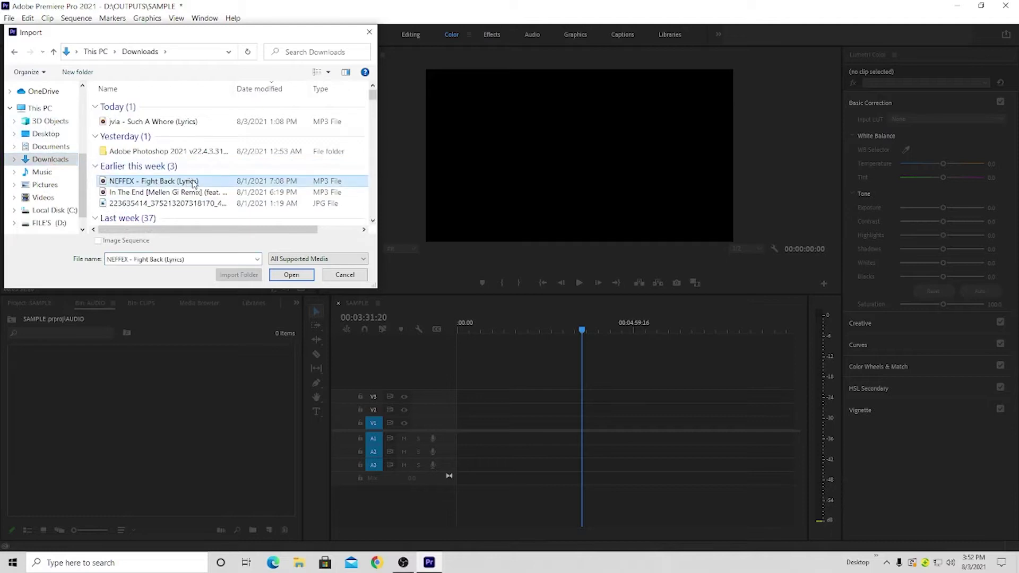
left_click(307, 275)
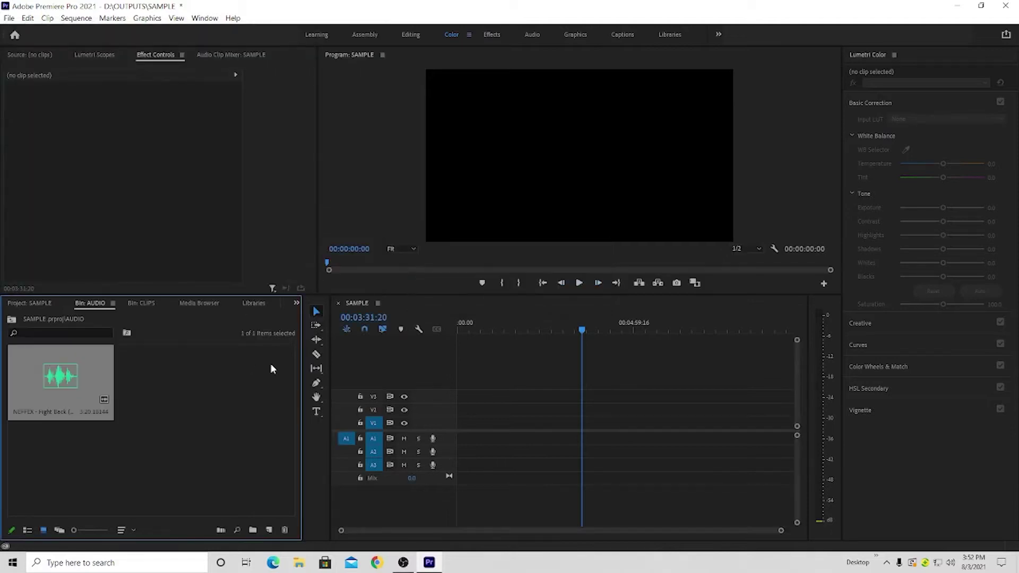
Place the NEFFEX - Fight Back (Lyrics) music on track A1 at 00:00
left_click_drag(53, 399, 462, 439)
left_click(467, 330)
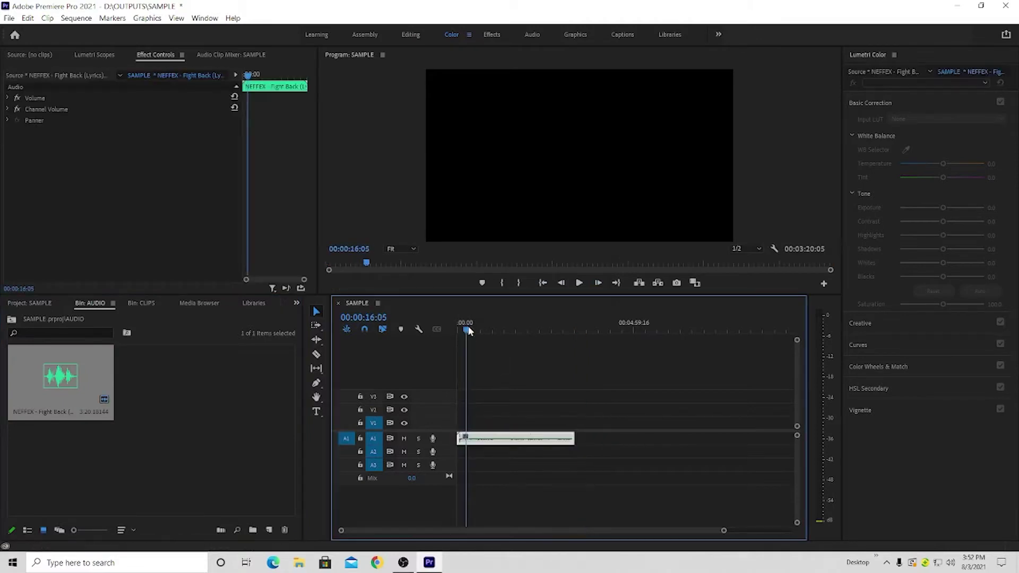
scroll(469, 358, "up", 5)
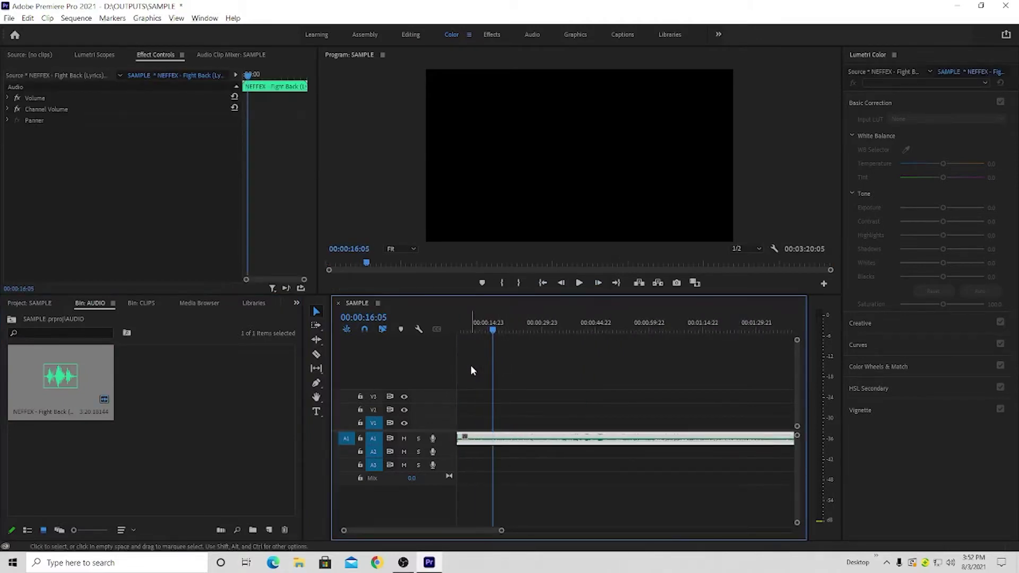
scroll(470, 370, "up", 3)
scroll(446, 445, "up", 2)
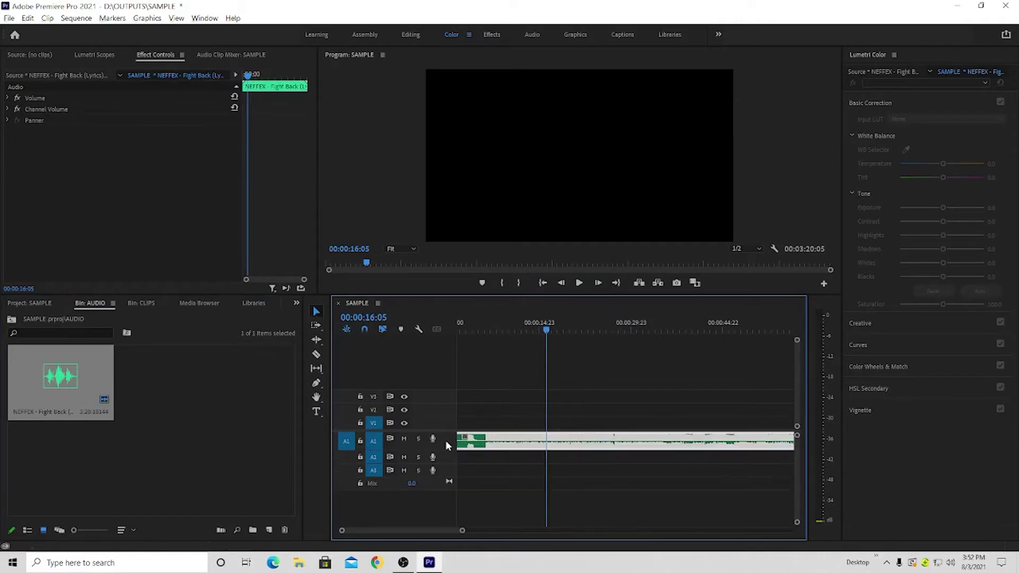
scroll(446, 440, "up", 1)
scroll(446, 440, "up", 1)
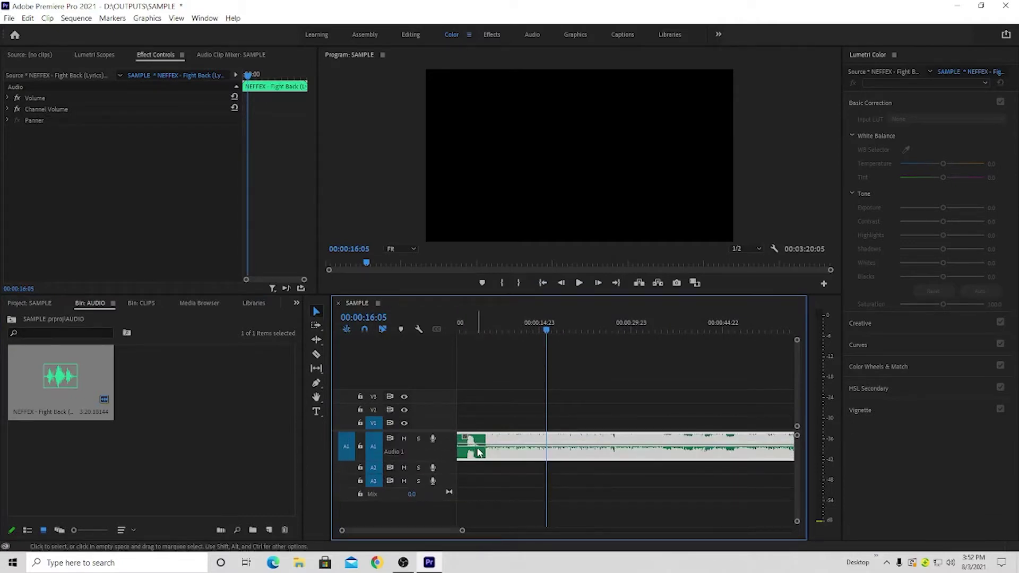
scroll(476, 453, "down", 1)
scroll(476, 454, "down", 2)
scroll(474, 455, "down", 2)
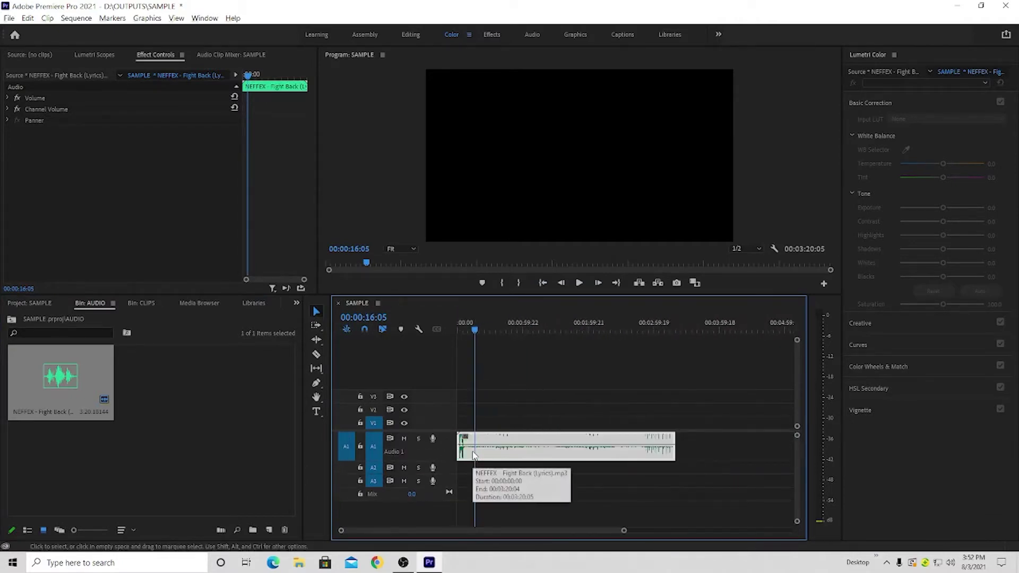
Zoom the timeline and enlarge the A1 track height, then deselect the music clip
key("alt")
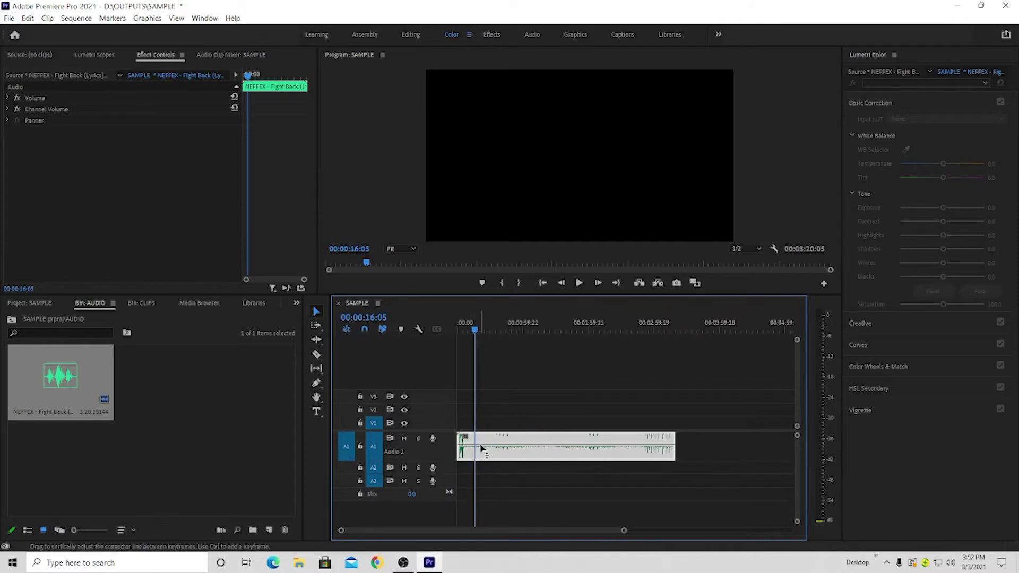
scroll(494, 426, "up", 4)
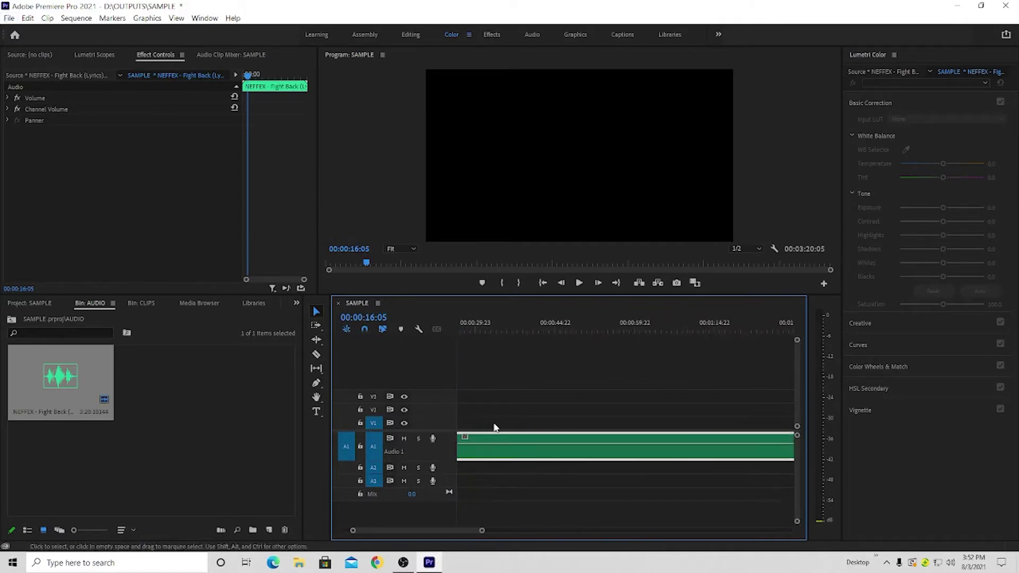
scroll(493, 428, "up", 1)
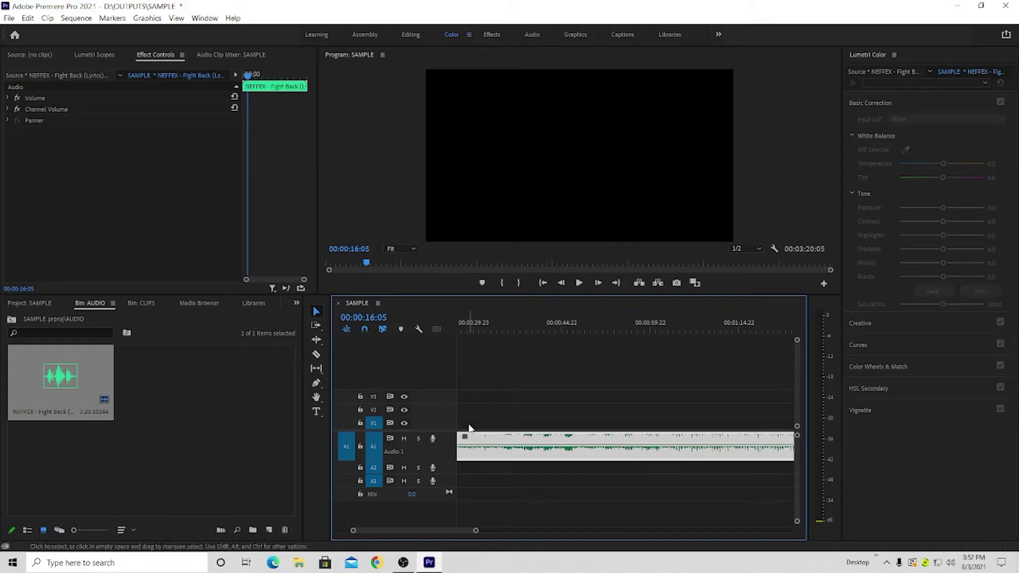
scroll(469, 428, "down", 2)
scroll(469, 428, "down", 2)
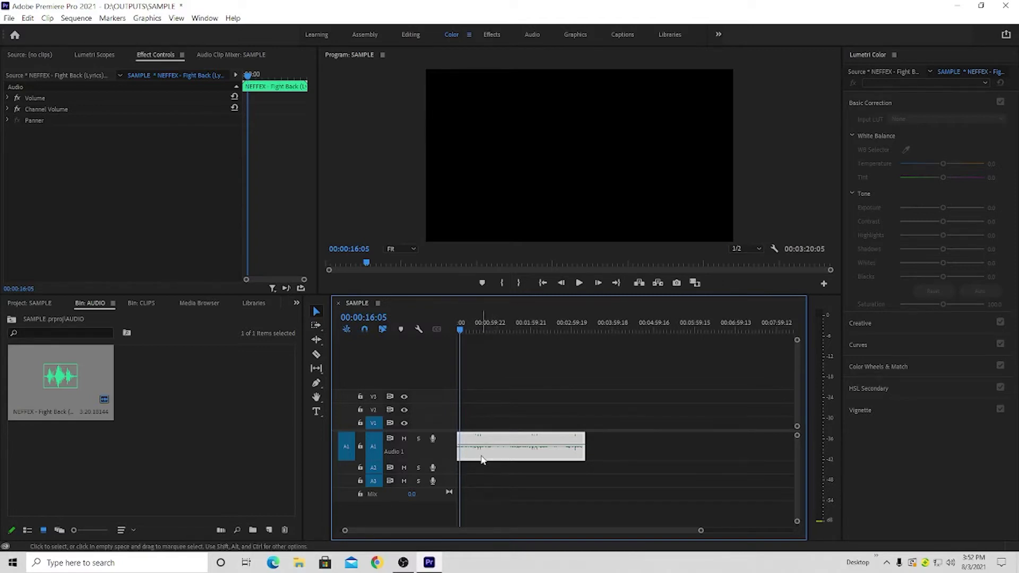
scroll(477, 457, "up", 2, "alt")
scroll(477, 457, "up", 1, "alt")
scroll(479, 459, "up", 1, "alt")
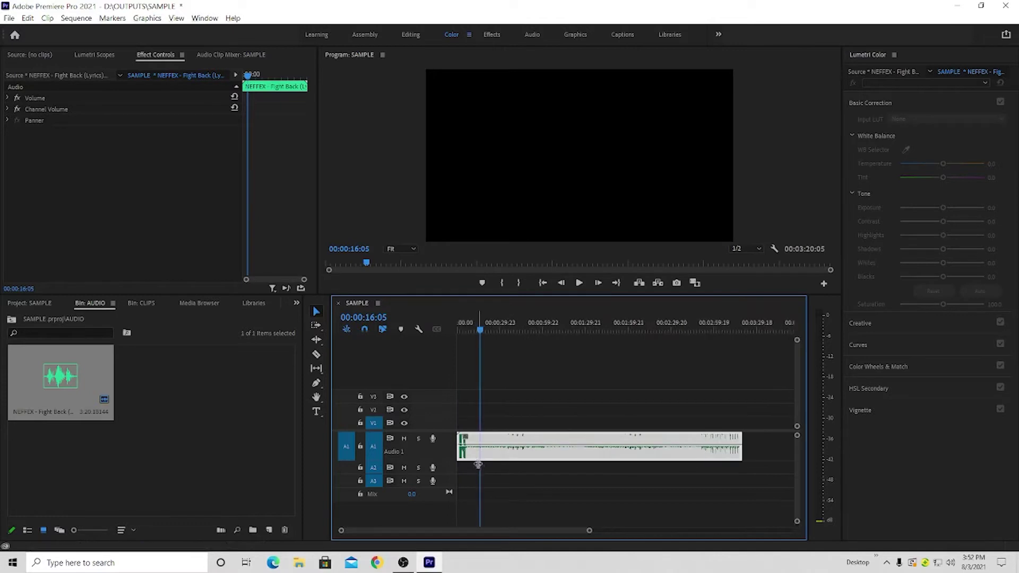
scroll(480, 459, "up", 1, "alt")
scroll(480, 459, "up", 2, "alt")
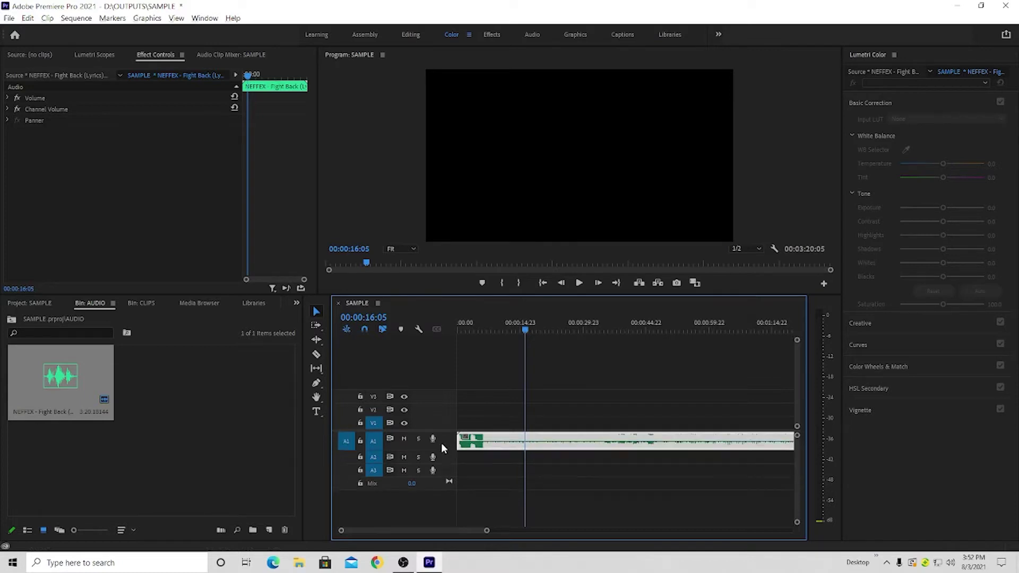
scroll(442, 447, "up", 2, "alt")
scroll(442, 448, "up", 2, "alt")
scroll(442, 447, "down", 1, "alt")
scroll(442, 447, "down", 2, "alt")
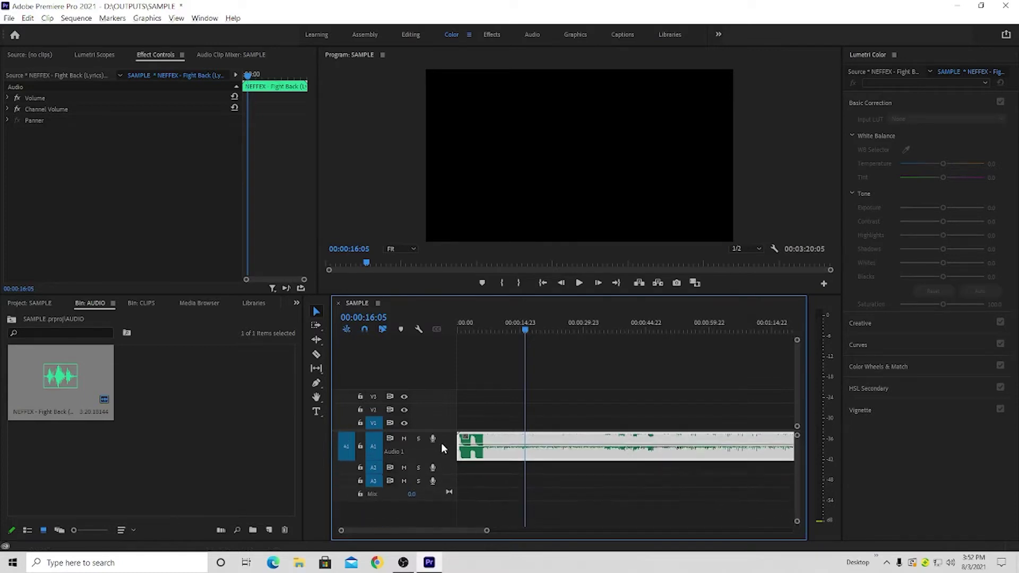
scroll(442, 447, "down", 1, "alt")
scroll(442, 448, "up", 1, "alt")
key("alt")
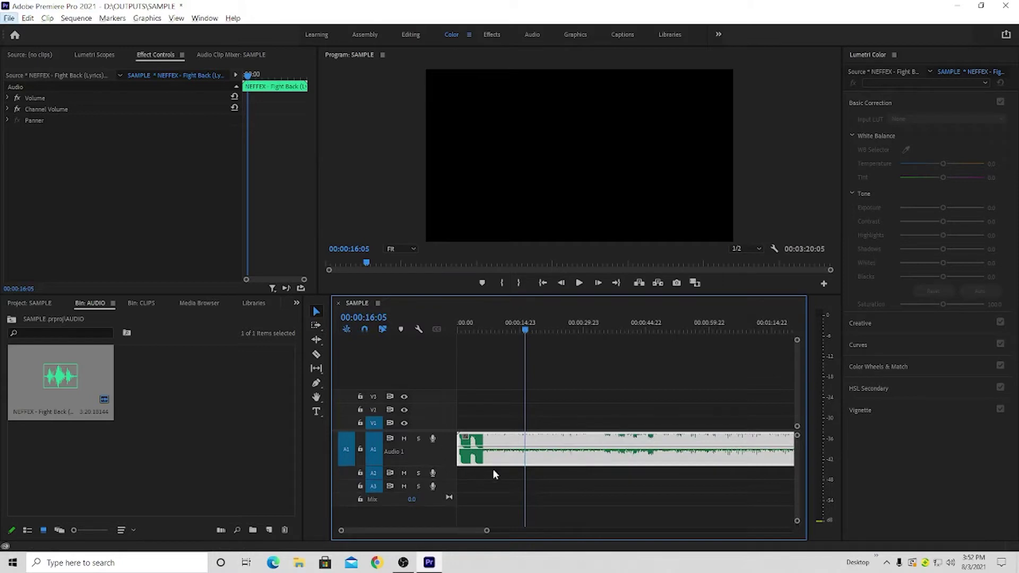
left_click(493, 474)
scroll(484, 473, "up", 1, "alt")
scroll(480, 474, "up", 1, "alt")
scroll(478, 474, "up", 1, "alt")
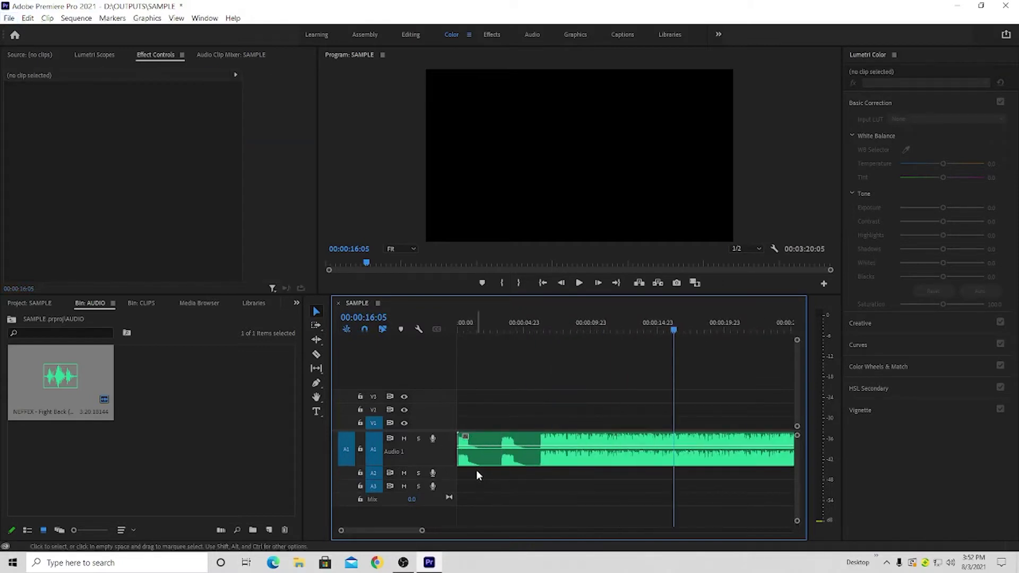
Add car clip 00068.MTS to the SAMPLE sequence above the music
left_click(226, 415)
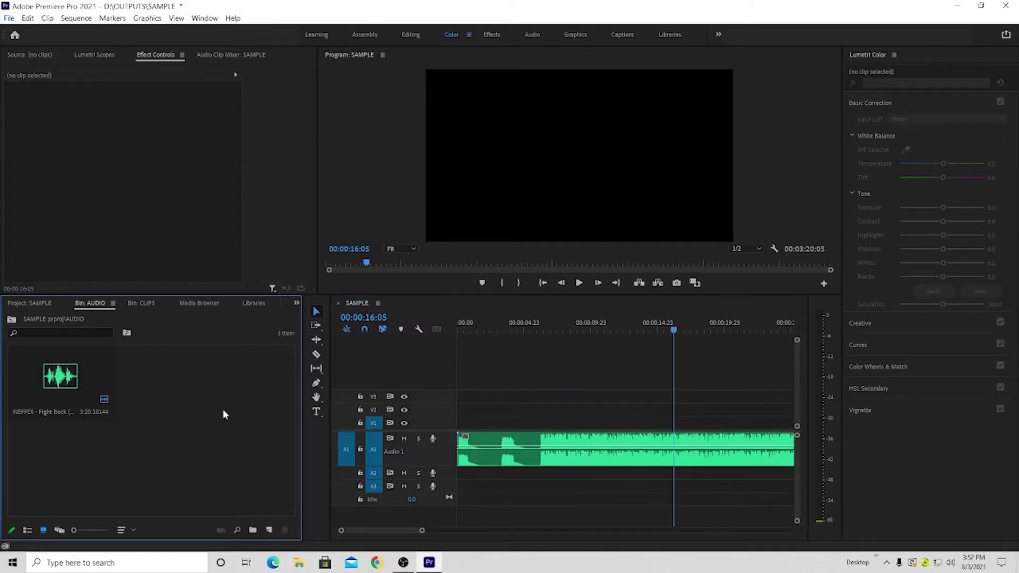
left_click(142, 303)
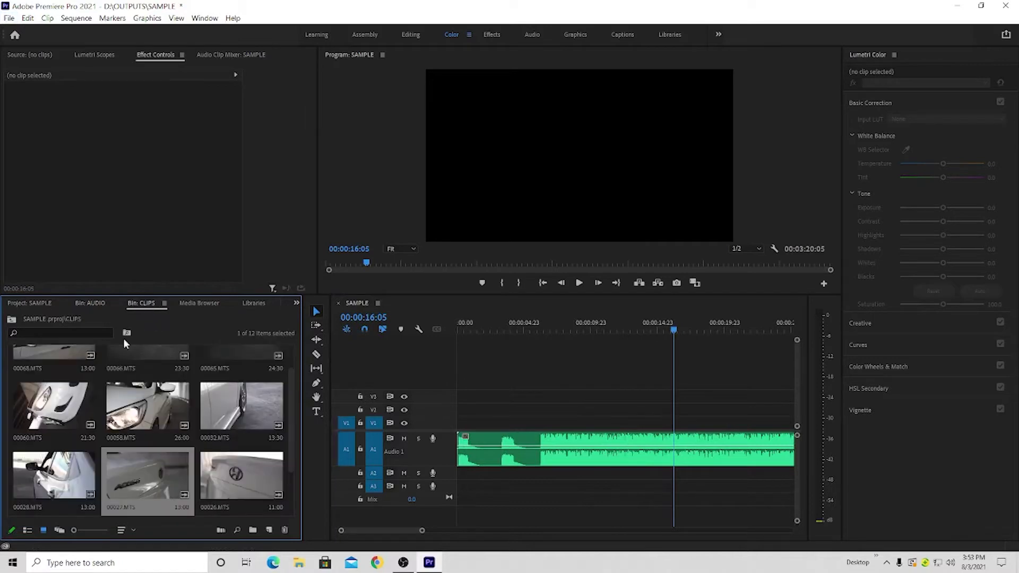
scroll(224, 422, "up", 1)
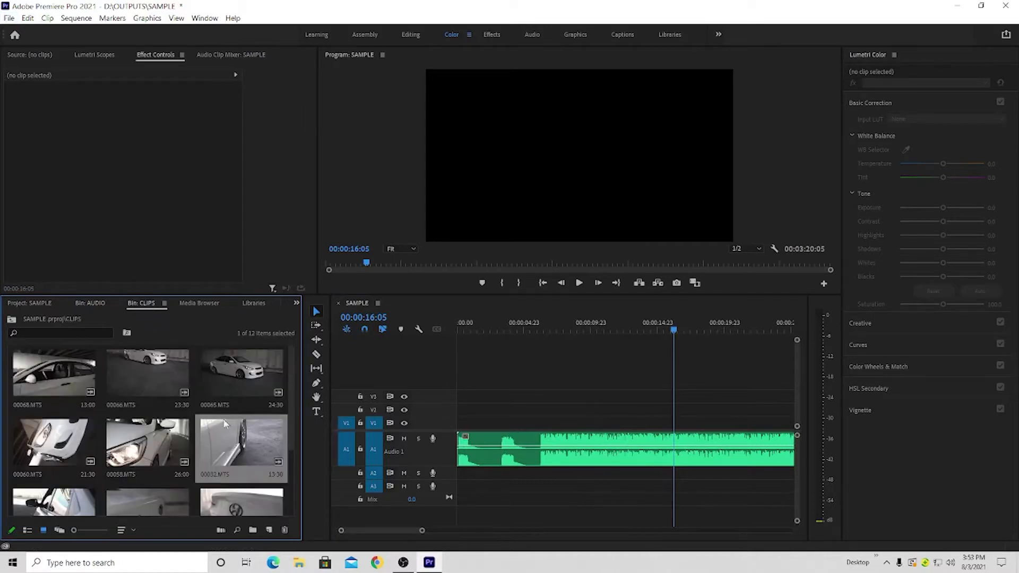
left_click(146, 383)
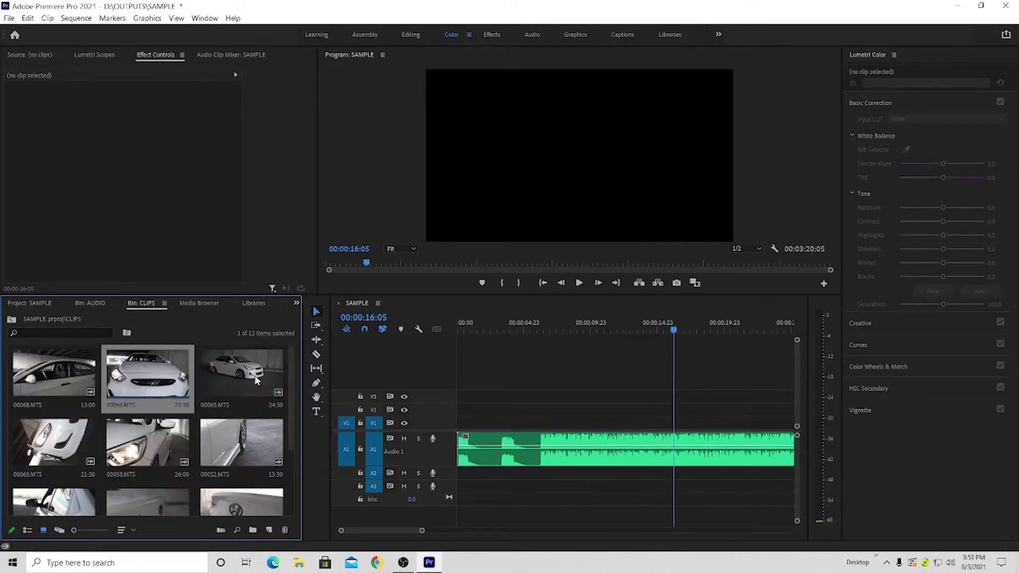
left_click(91, 388)
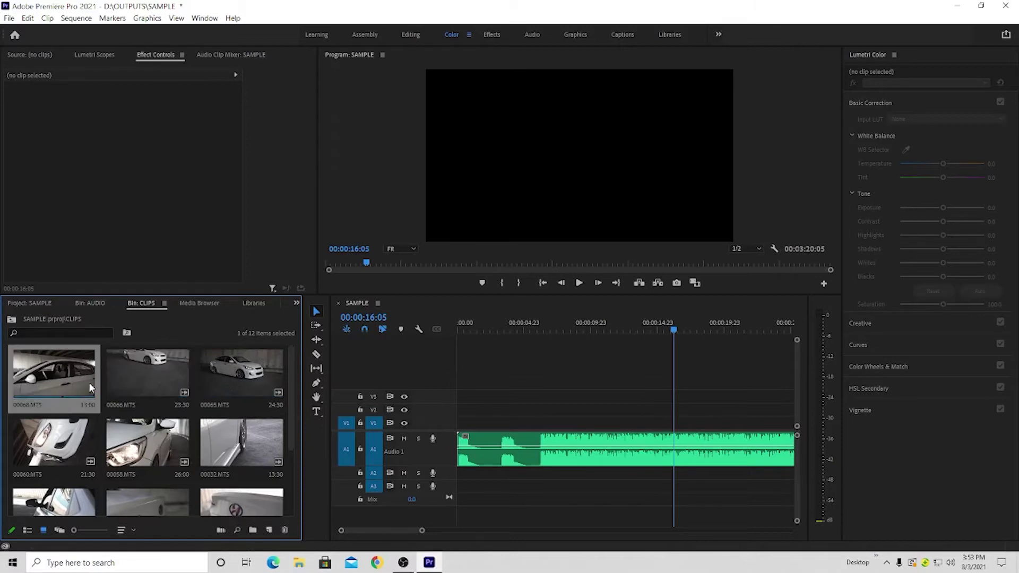
left_click_drag(53, 379, 530, 409)
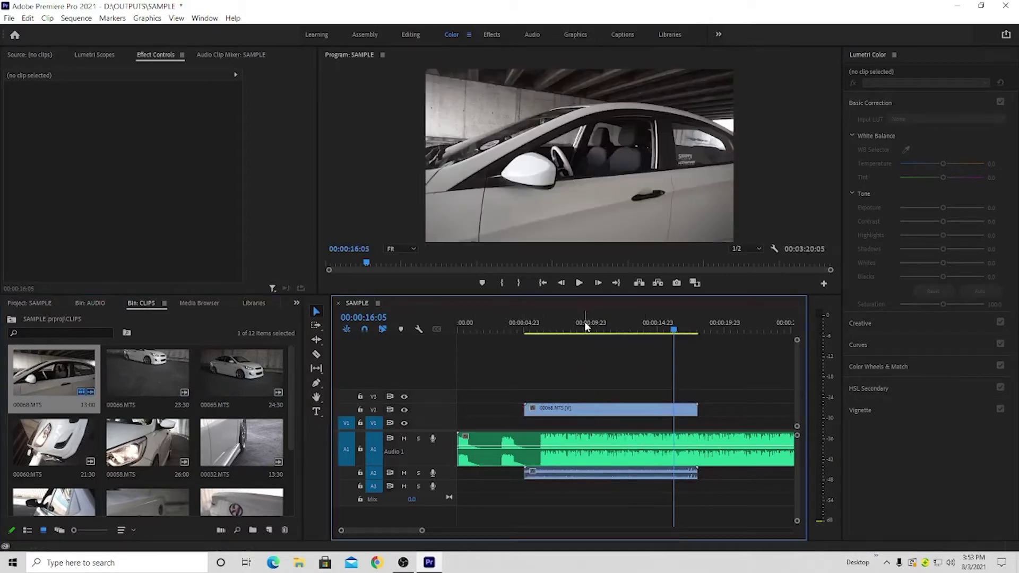
Move clip 00068 down to track V1 and play back the sequence from 00:00:07:21
left_click(585, 329)
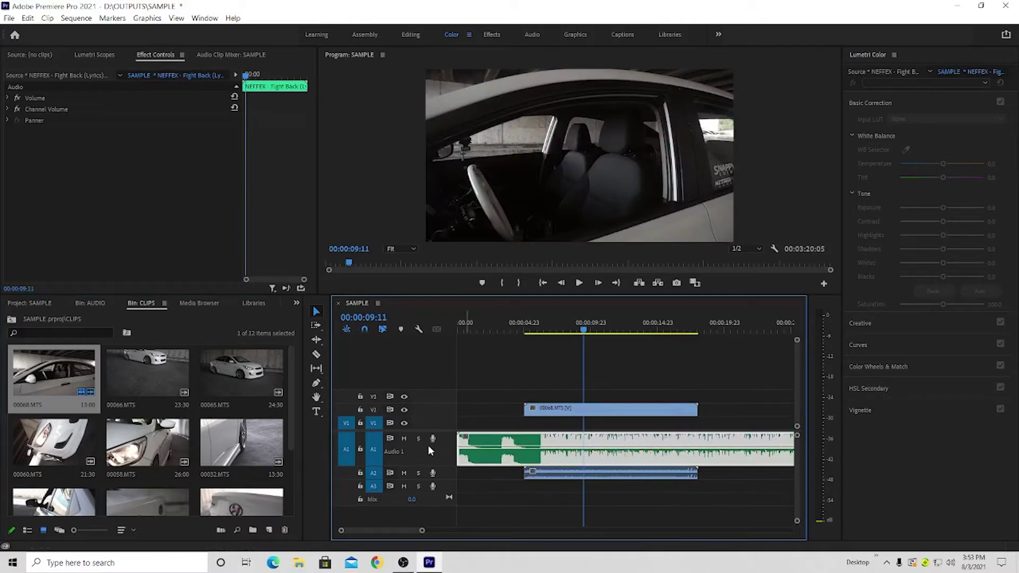
left_click(562, 329)
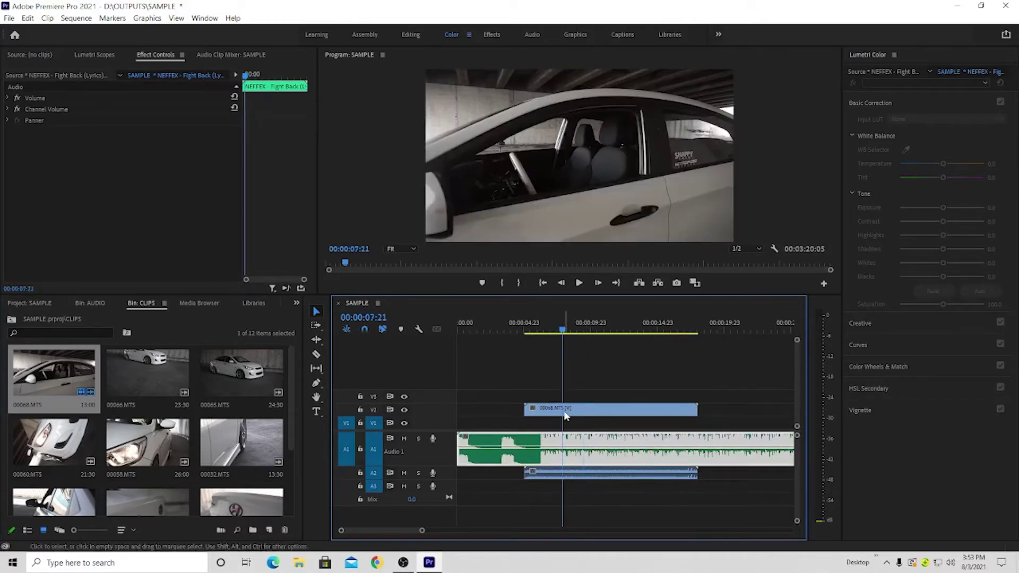
left_click_drag(566, 415, 566, 429)
key("space")
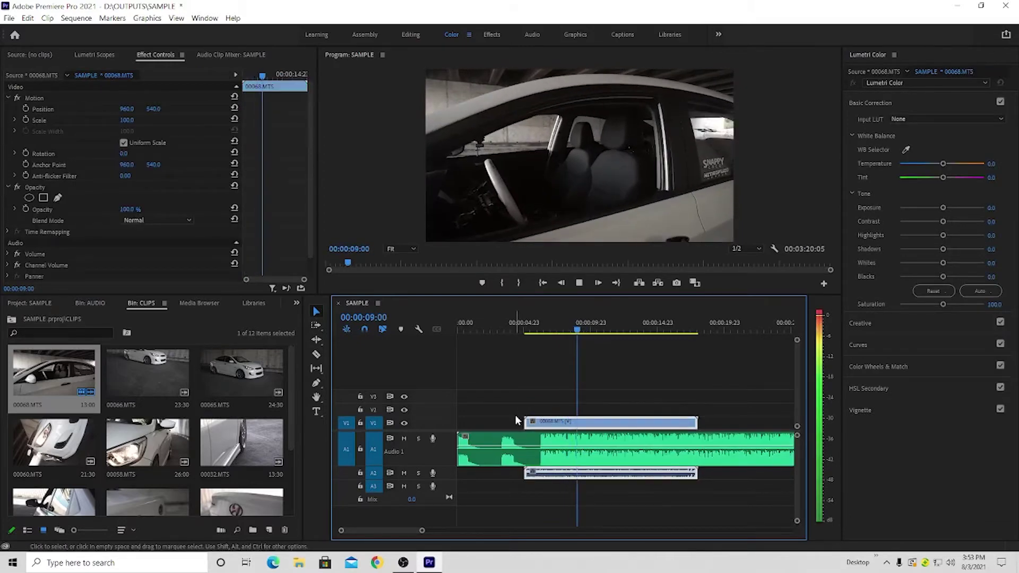
left_click(560, 402)
key("space")
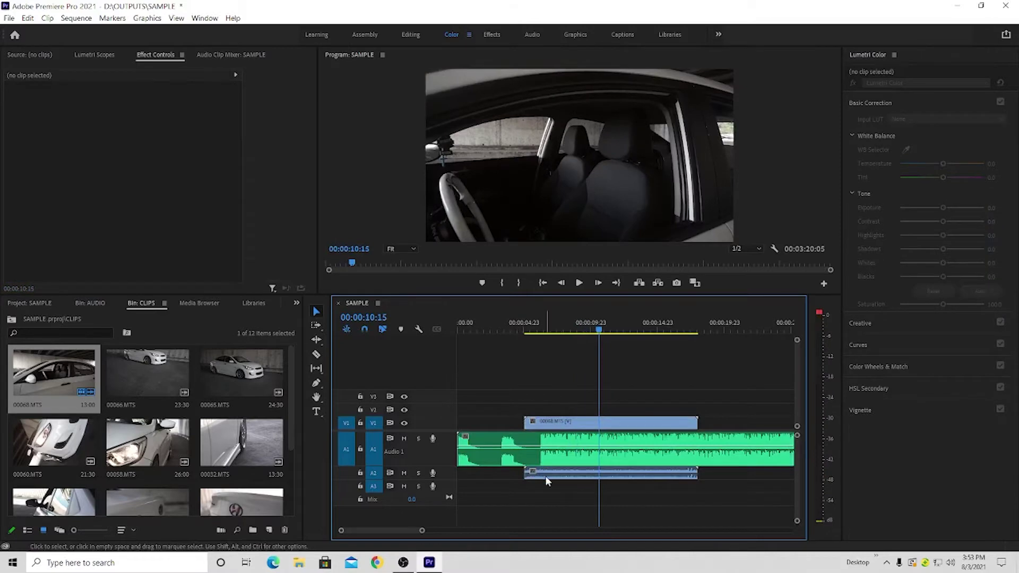
Delete 00068.MTS from the sequence and return to the Editing workspace
left_click(553, 477)
key("Delete")
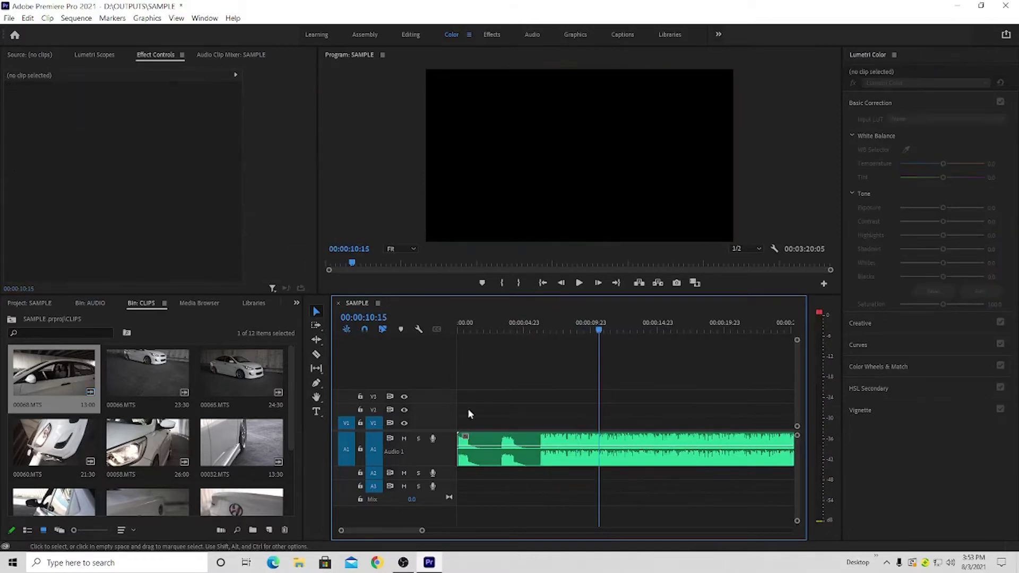
left_click(52, 381)
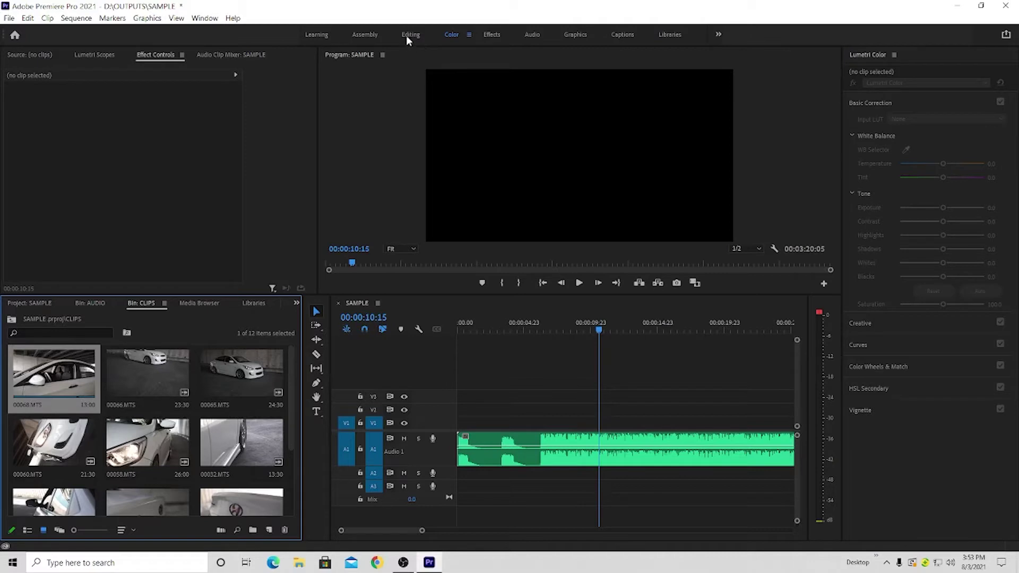
left_click(411, 35)
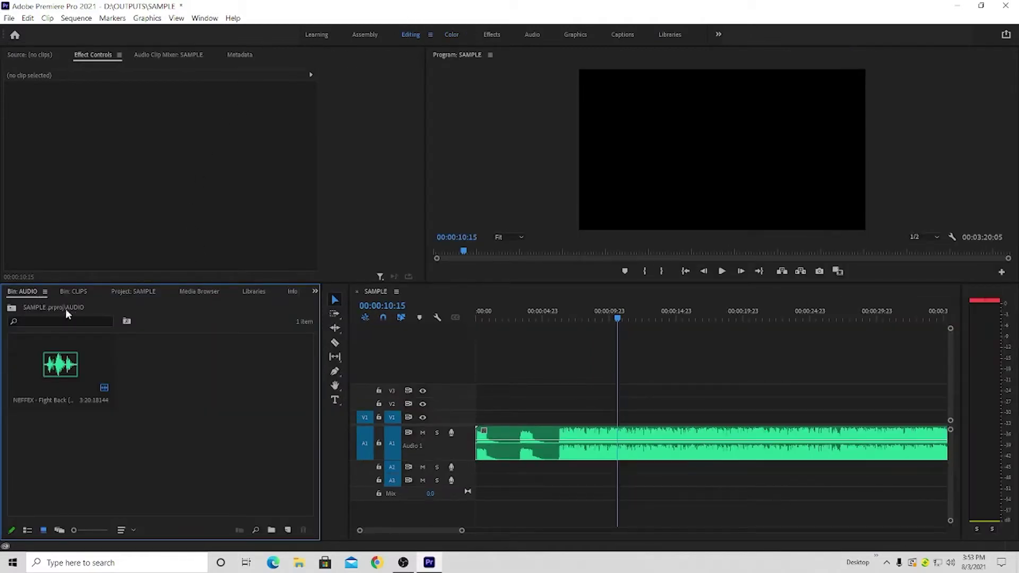
Open 00066.MTS from the CLIPS bin in the Source monitor
left_click(74, 291)
left_click(35, 365)
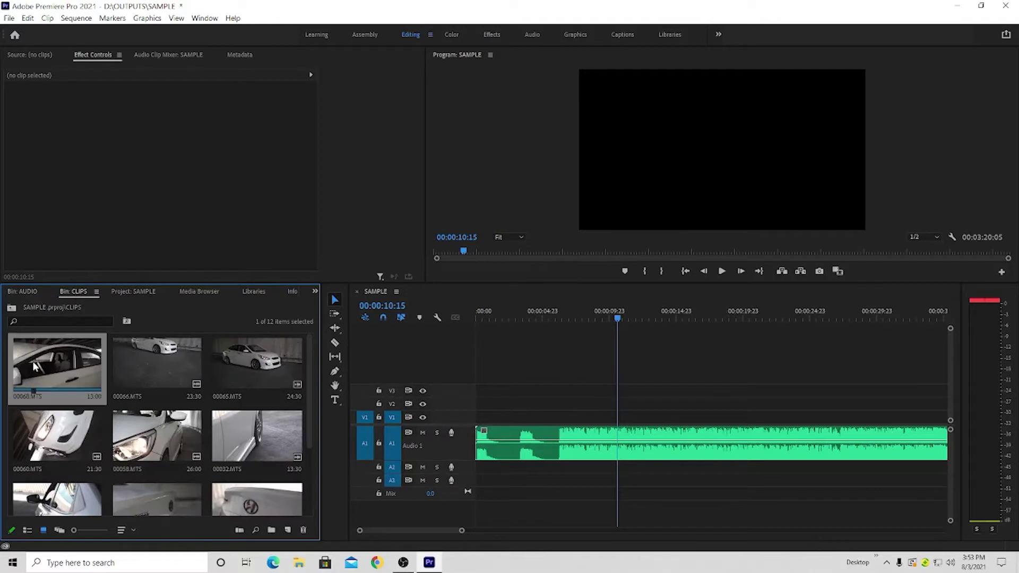
left_click(153, 365)
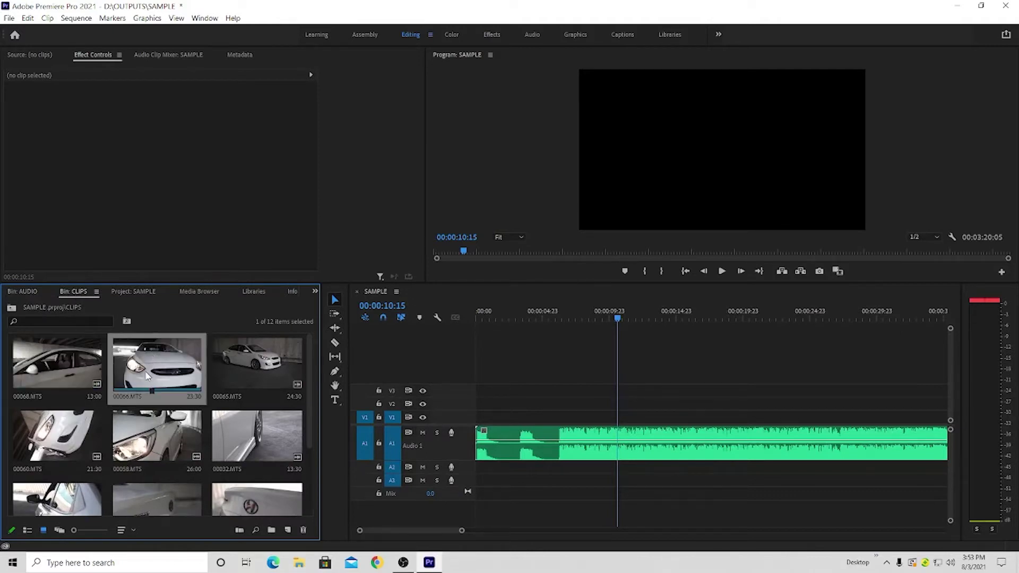
double_click(147, 375)
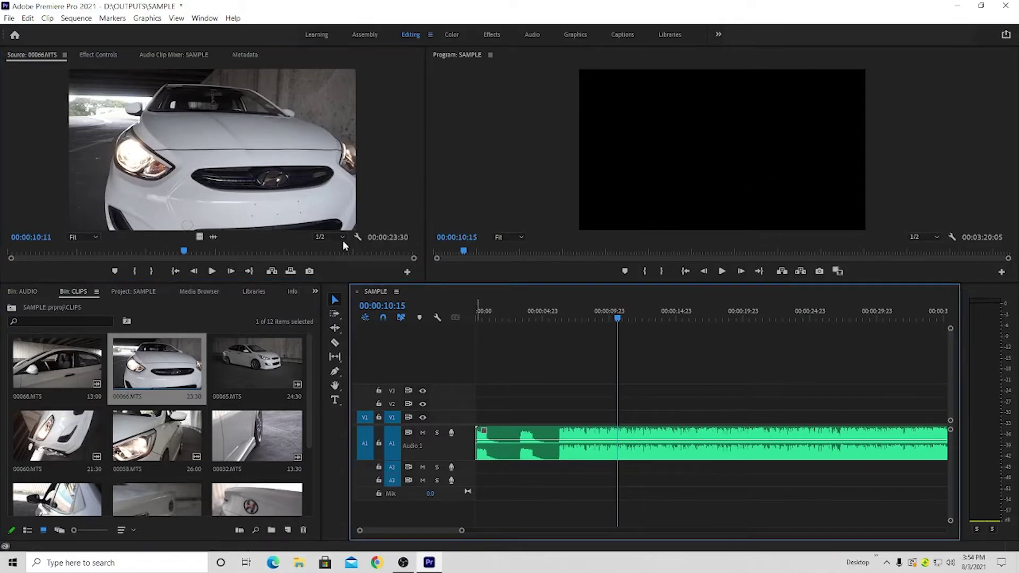
Mark in and out points on 00066.MTS to keep a 3:11 section
left_click(157, 370)
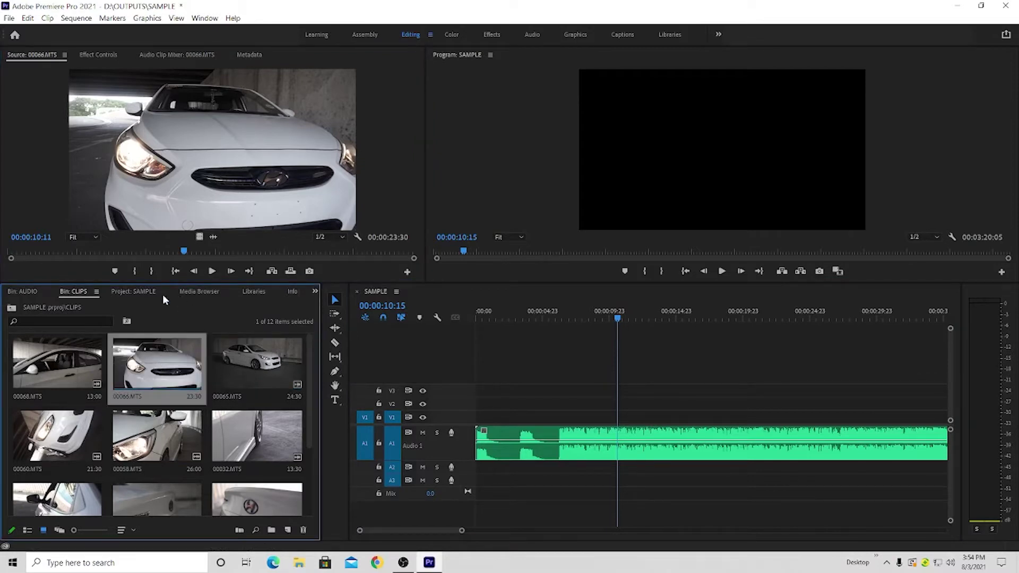
left_click(149, 235)
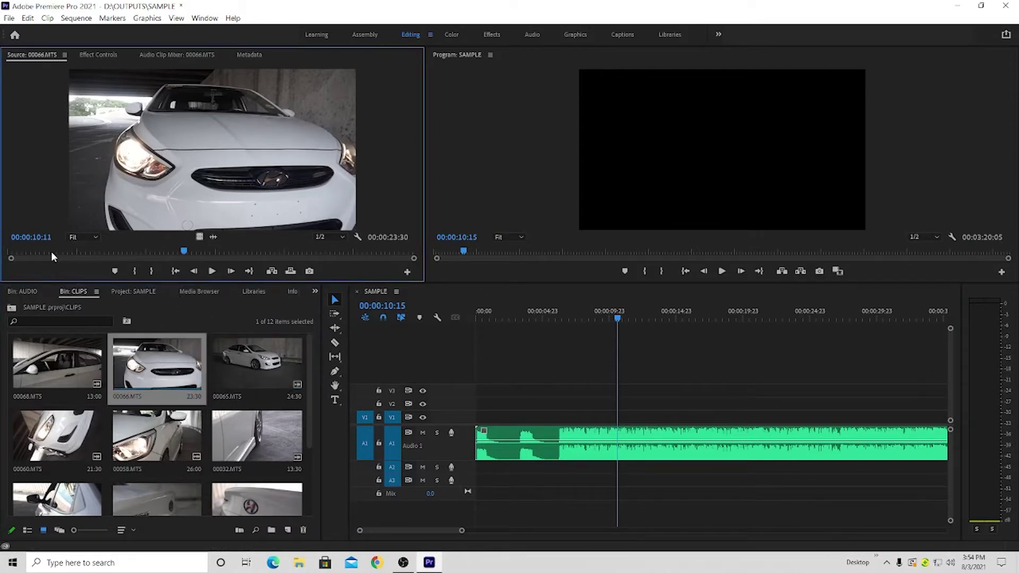
mouse_move(34, 249)
left_mouse_down()
mouse_move(91, 254)
mouse_move(52, 248)
left_mouse_up()
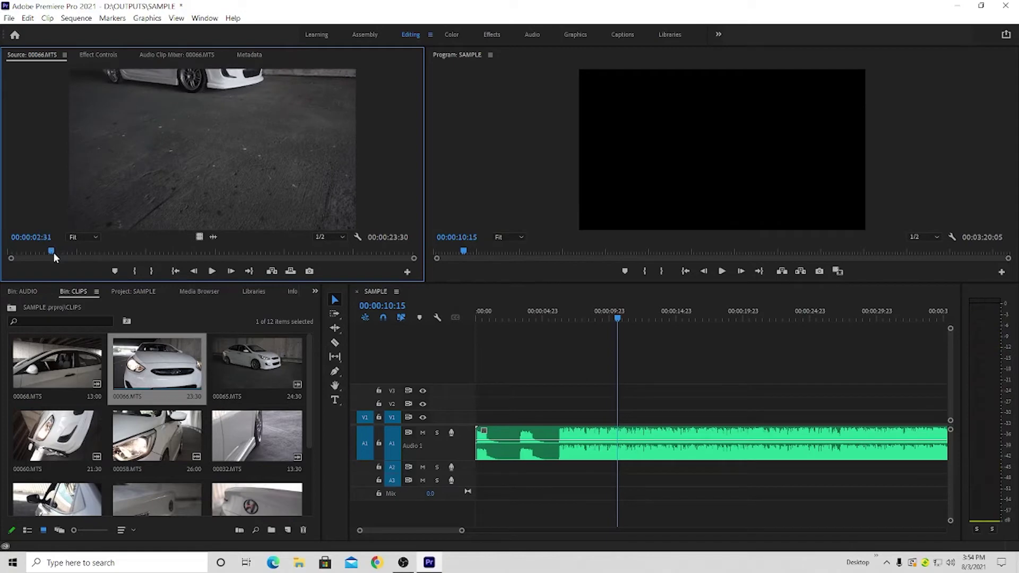
key("i")
mouse_move(52, 250)
left_mouse_down()
mouse_move(40, 251)
mouse_move(89, 262)
left_mouse_up()
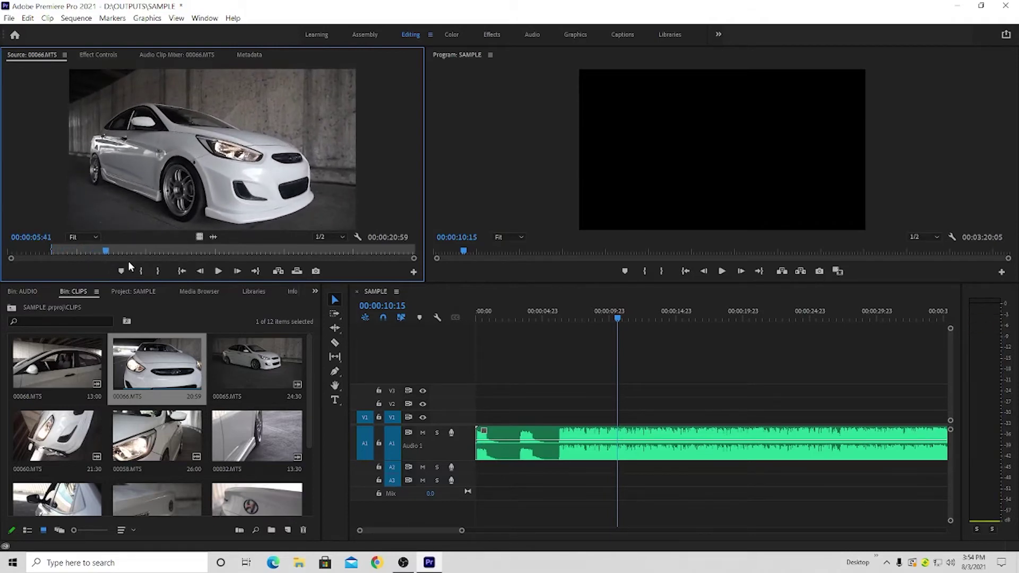
key("o")
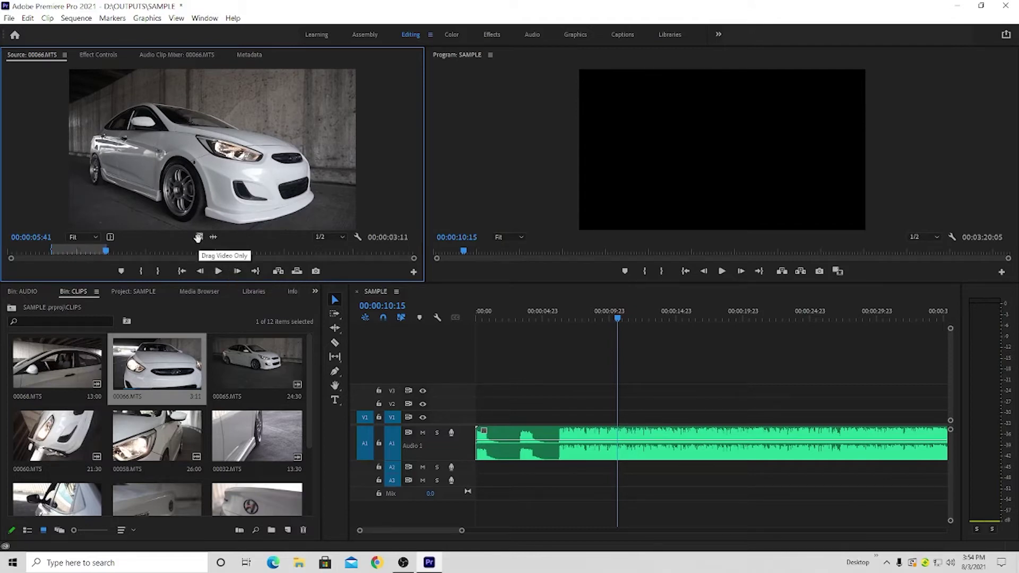
Bring only the marked 00066.MTS video into the sequence and move it onto track V1
left_click_drag(200, 237, 564, 406)
left_click(569, 314)
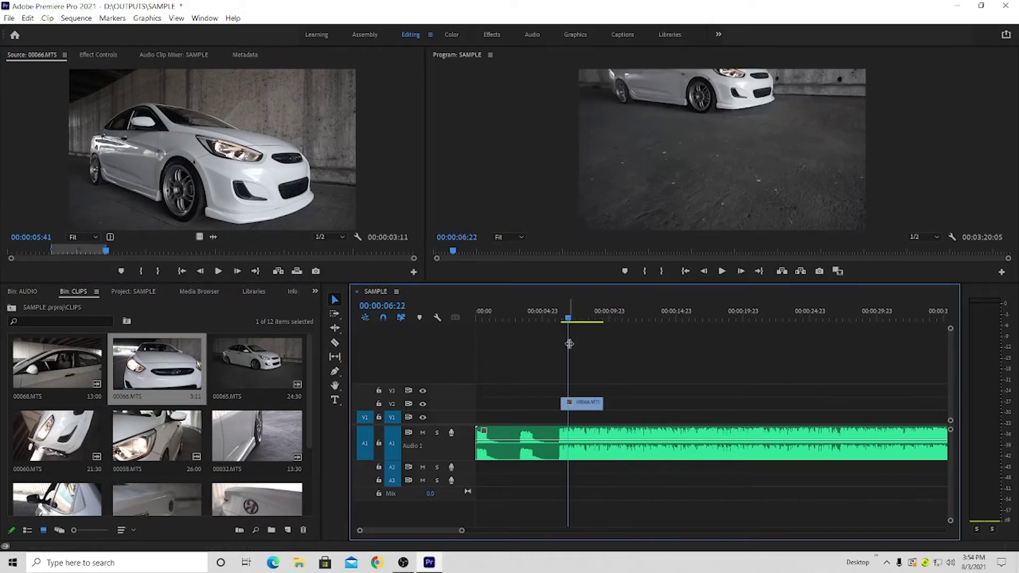
key("=")
key("=")
left_click_drag(551, 410, 553, 420)
left_click(518, 317)
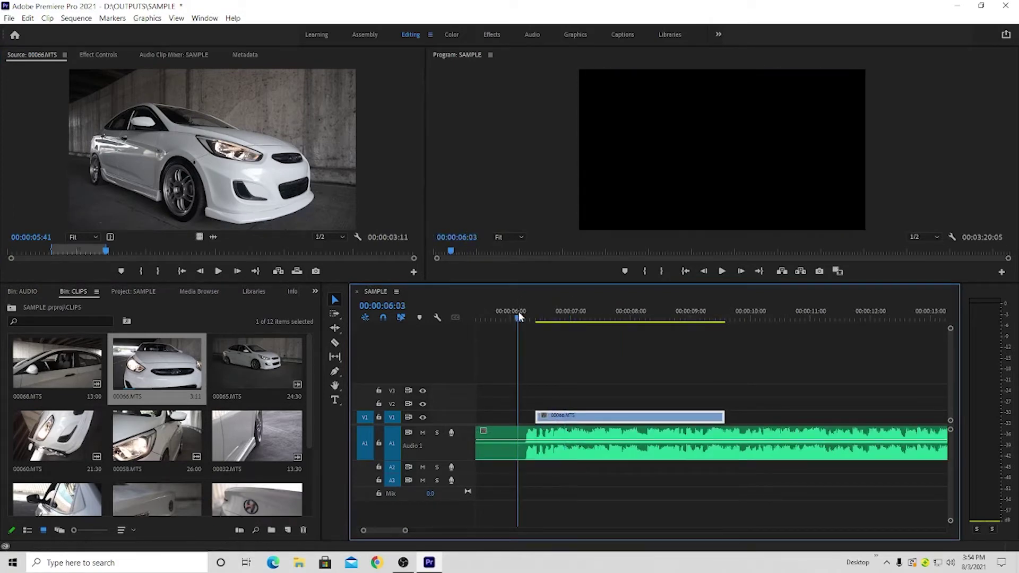
key("space")
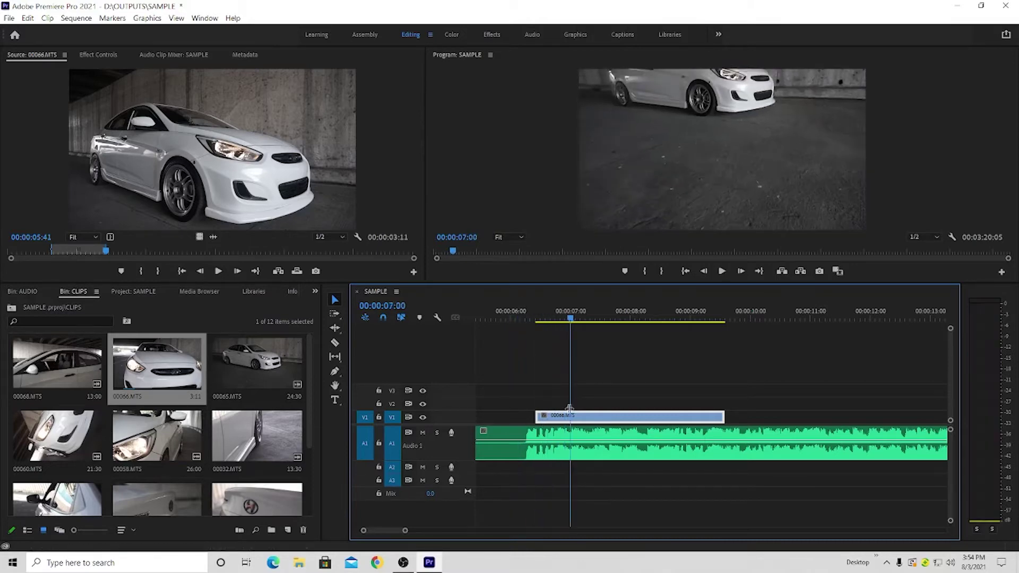
Shift the V1 clip later in the sequence and preview it around 00:00:08:15
left_click_drag(554, 418, 590, 419)
key("=")
scroll(549, 364, "up", 3)
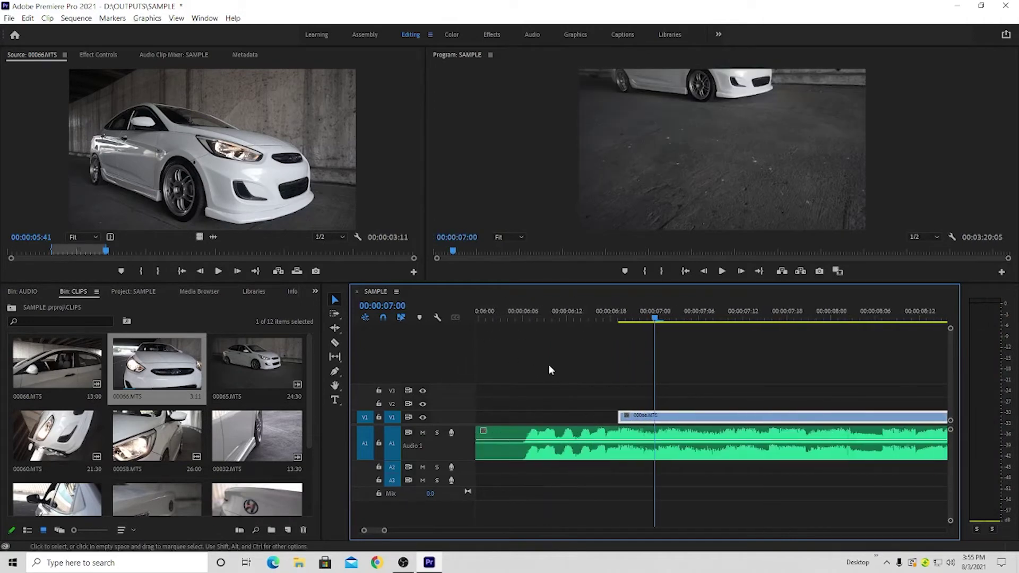
left_click(488, 311)
key("space")
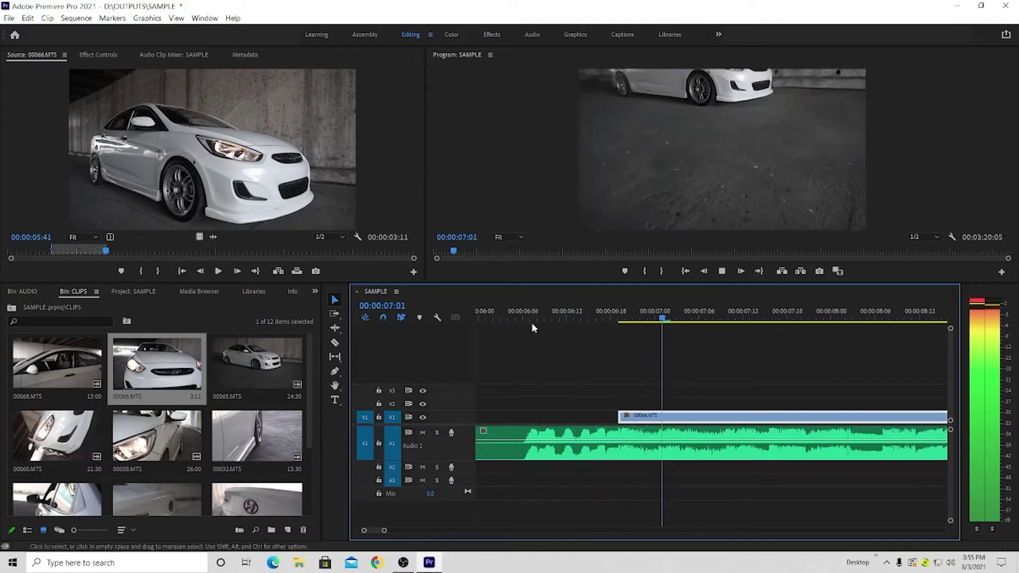
left_click_drag(610, 317, 760, 317)
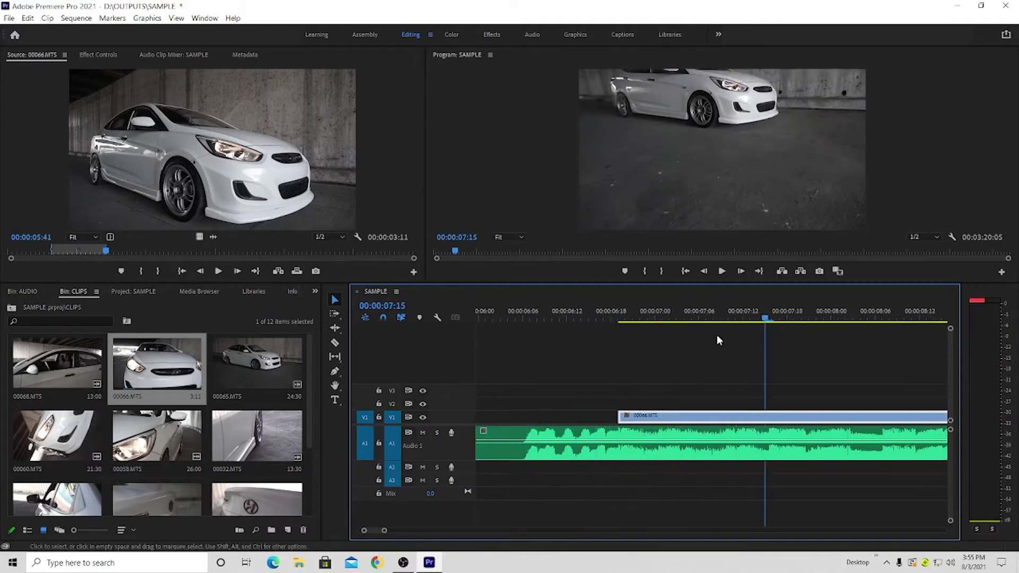
key("minus")
key("minus")
key("minus")
scroll(673, 384, "down", 2)
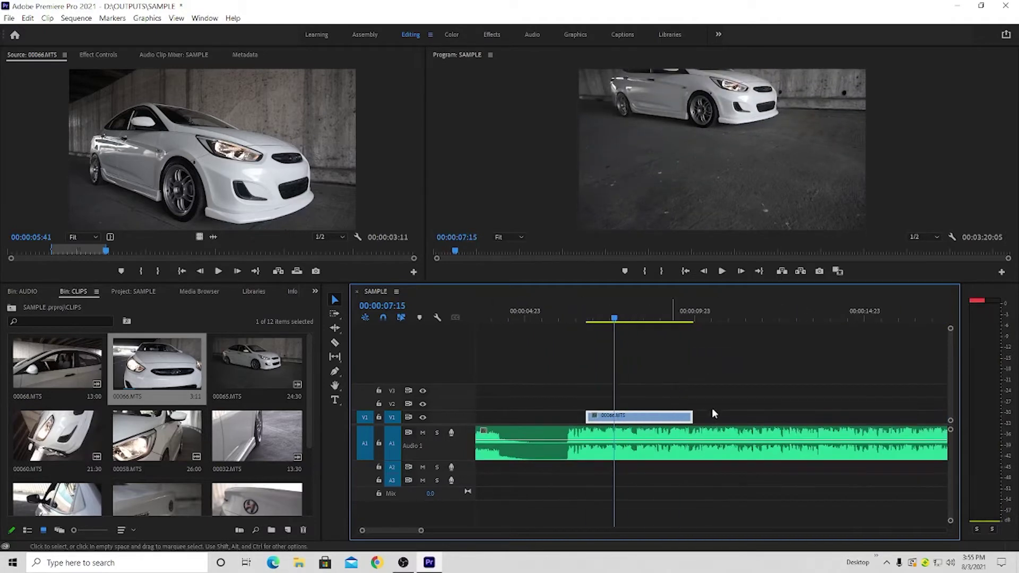
left_click(651, 316)
key("equal")
Set the 00066.MTS clip's speed to 50% in Speed/Duration
right_click(628, 422)
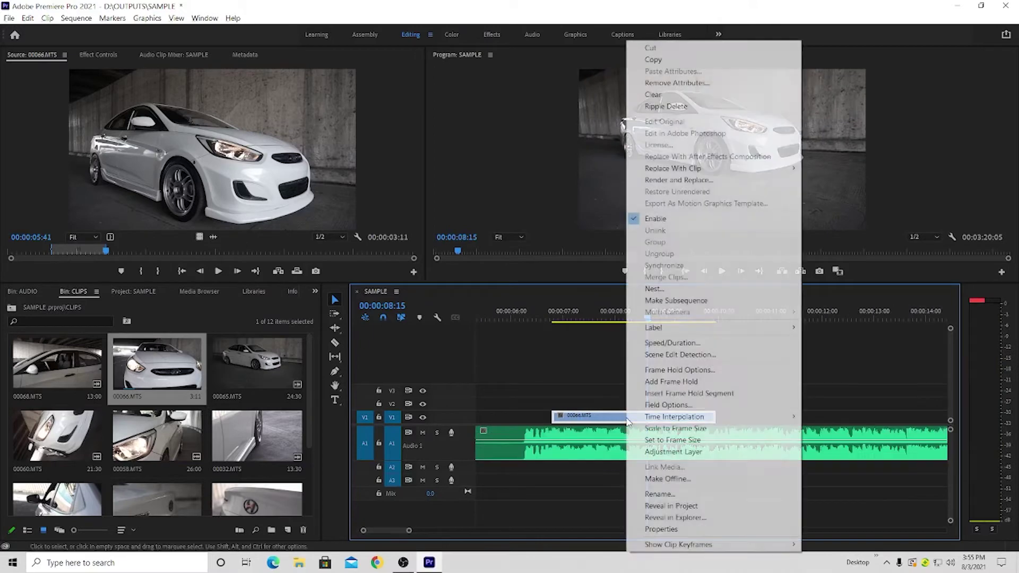
key("Escape")
right_click(591, 420)
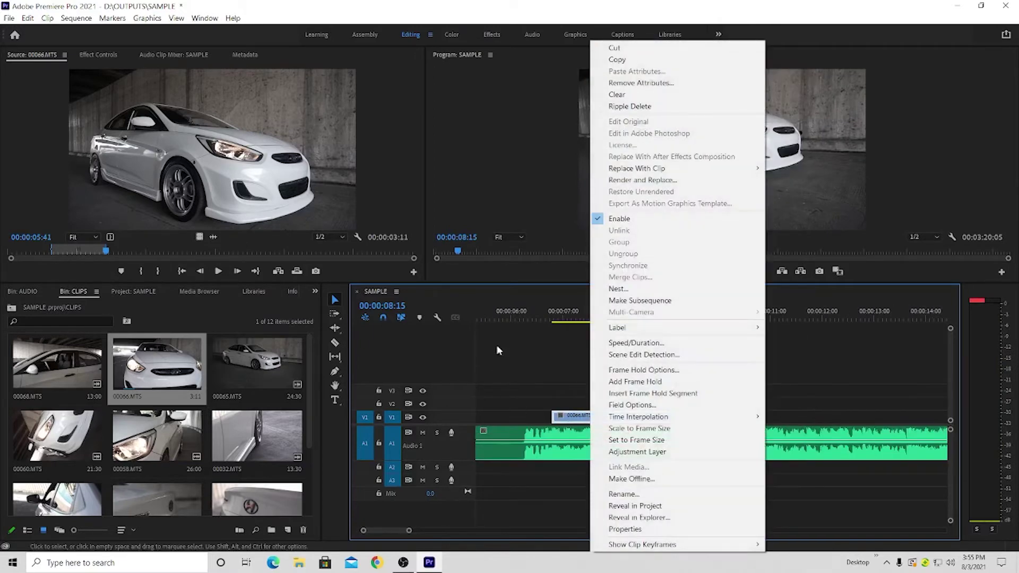
left_click(659, 343)
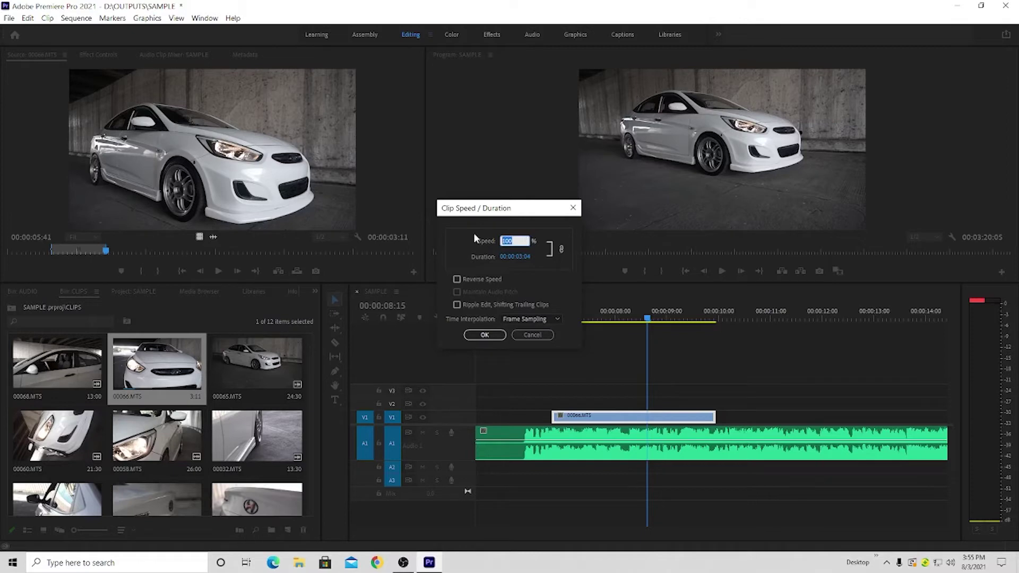
type("50")
key("Return")
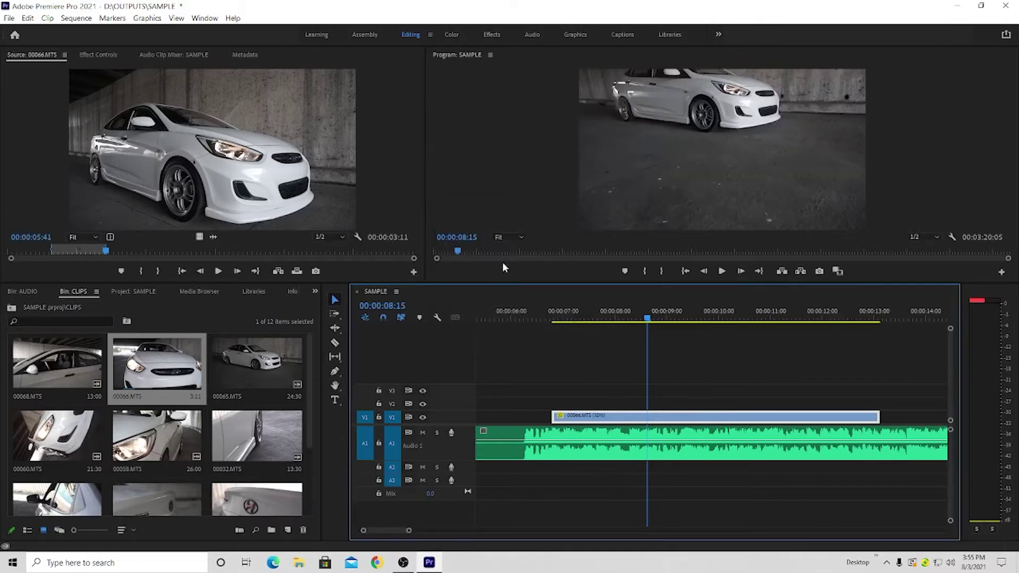
Play back the slowed clip and return the playhead to 00:00:07:23
left_click(527, 317)
key("space")
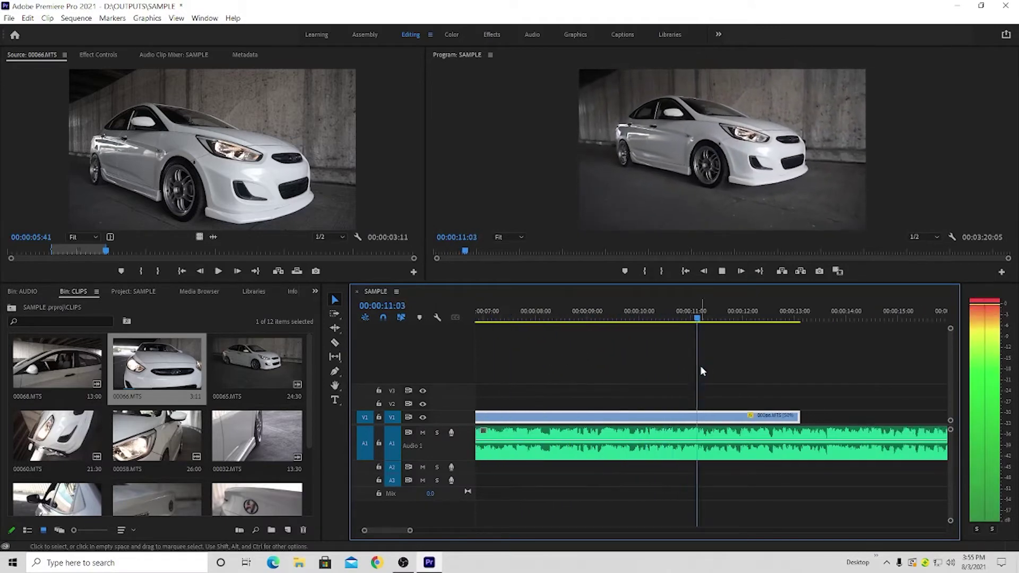
key("space")
key("minus")
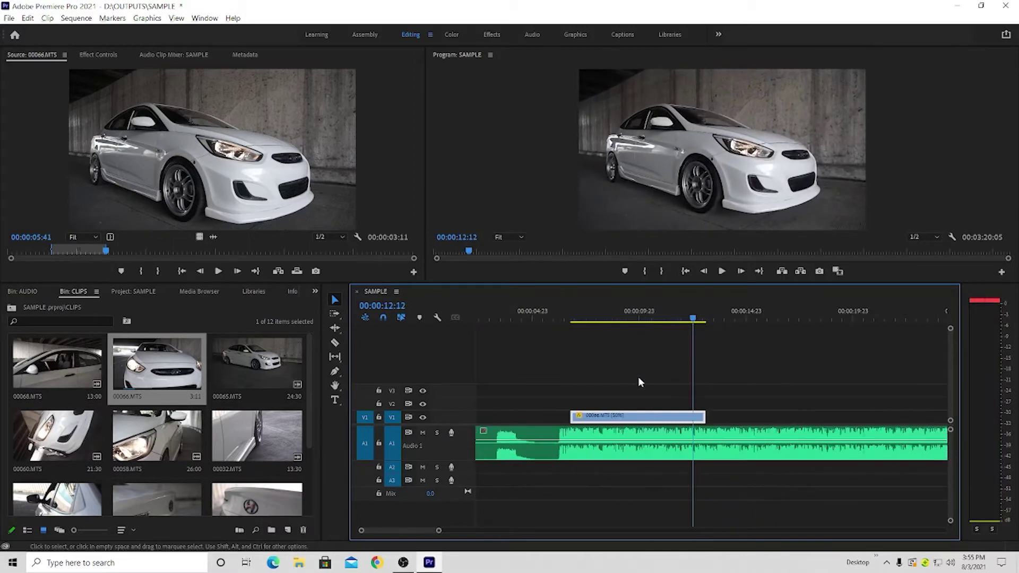
left_click(595, 318)
scroll(613, 373, "up", 1)
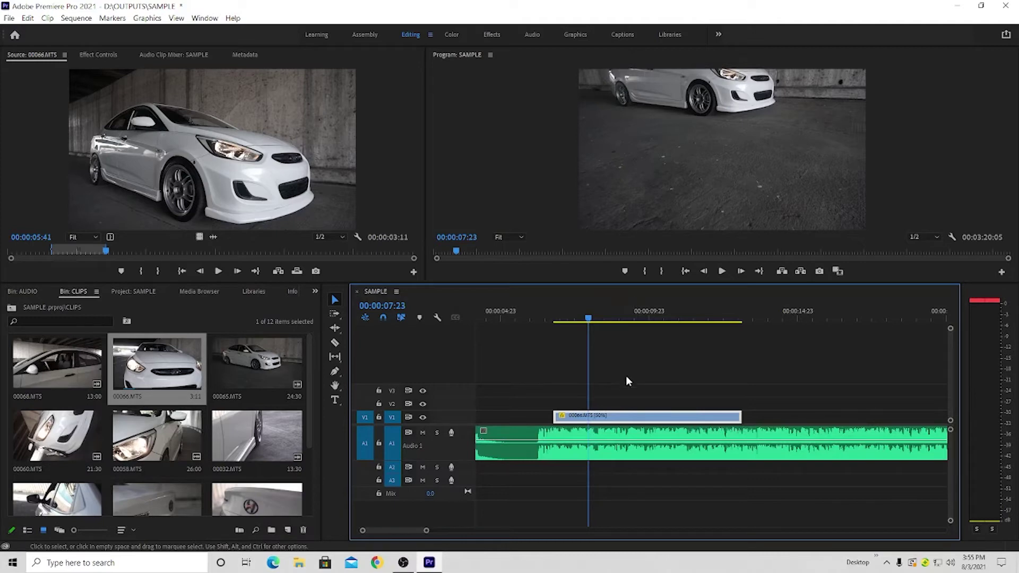
scroll(593, 396, "up", 3)
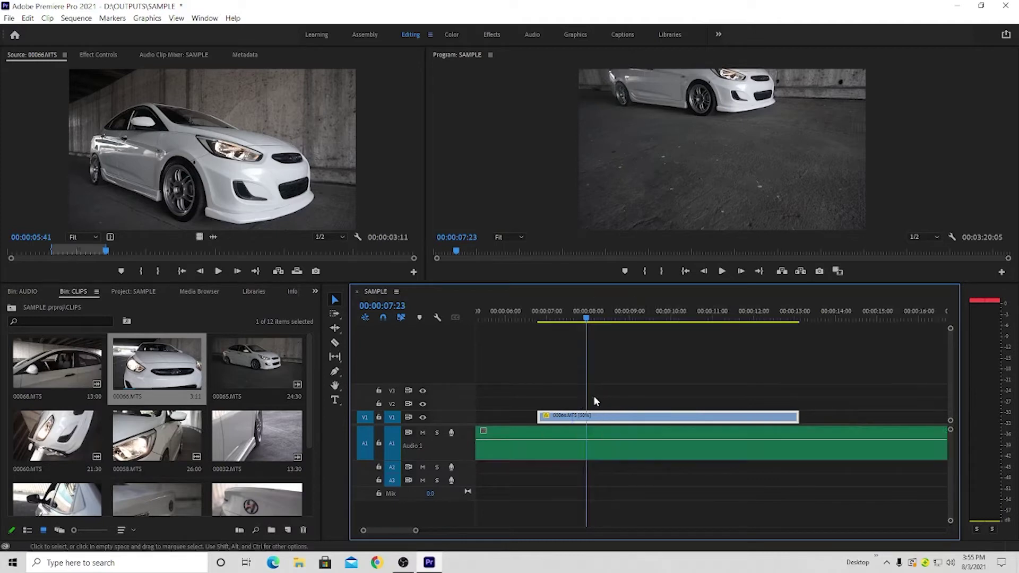
Nest the slowed car clip on V1 as Nested Sequence 01
right_click(650, 417)
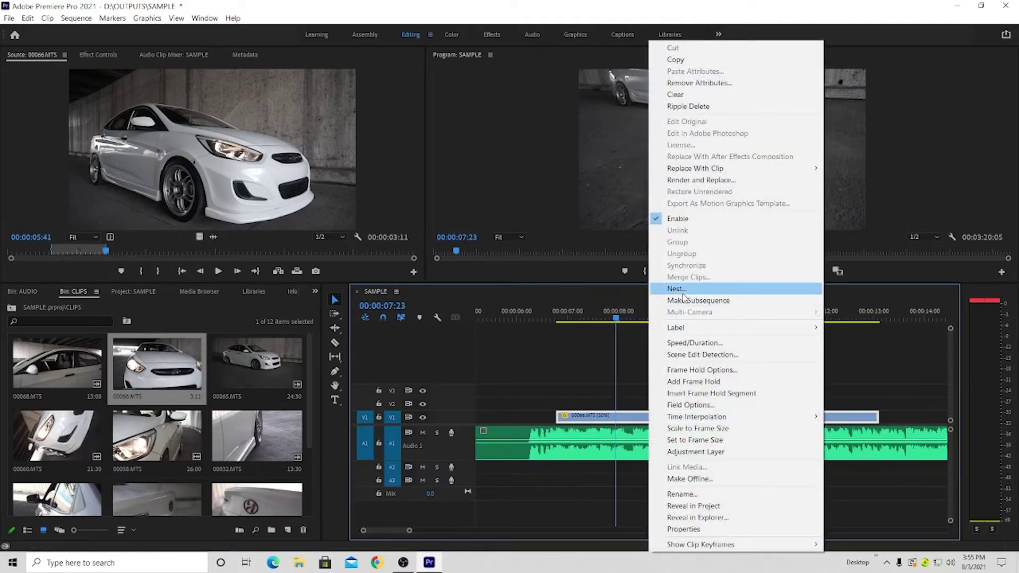
left_click(676, 288)
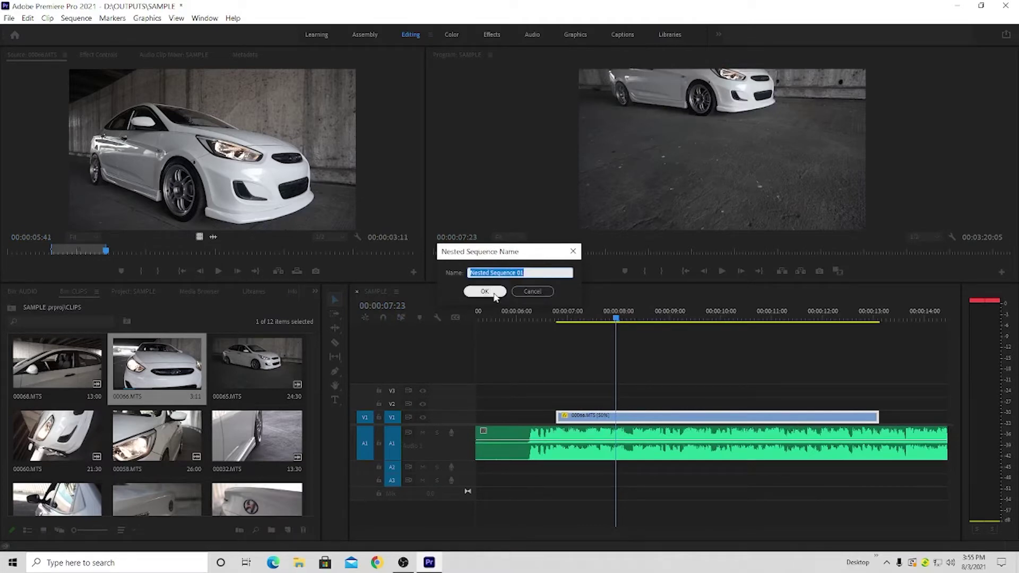
left_click(494, 292)
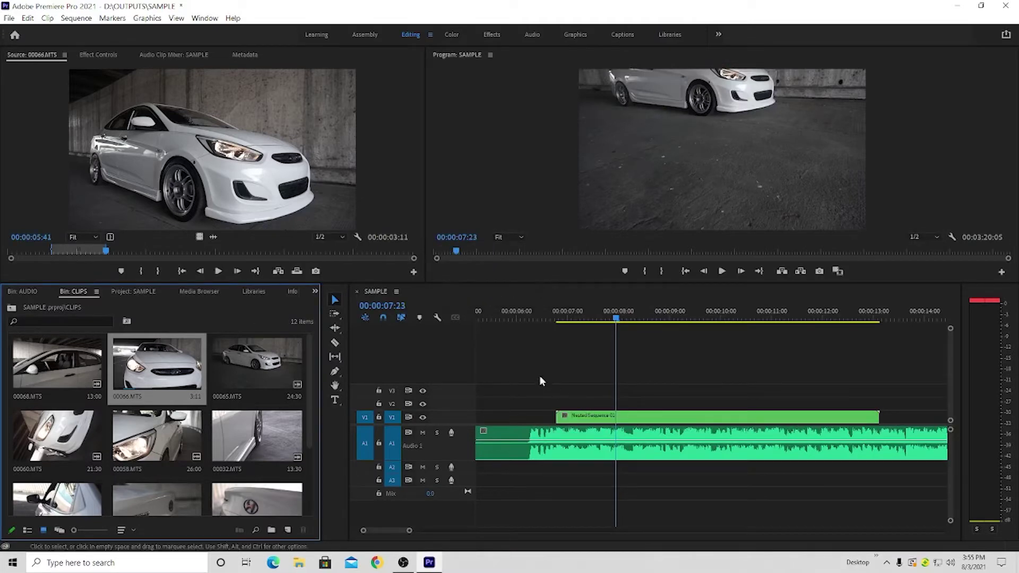
Select the nested clip and show the Effects panel in the left panel
left_click(627, 421)
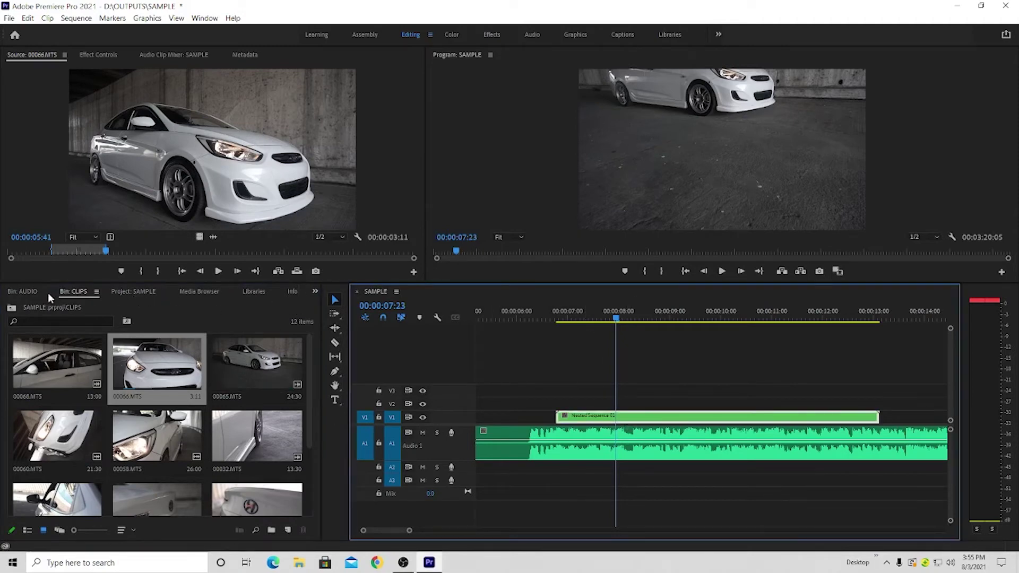
left_click(316, 294)
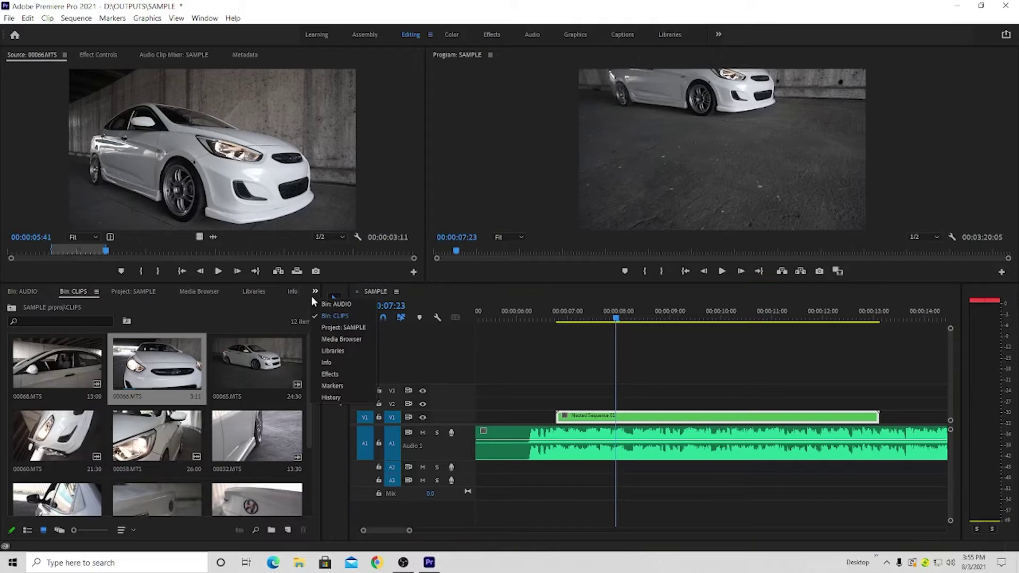
left_click(332, 385)
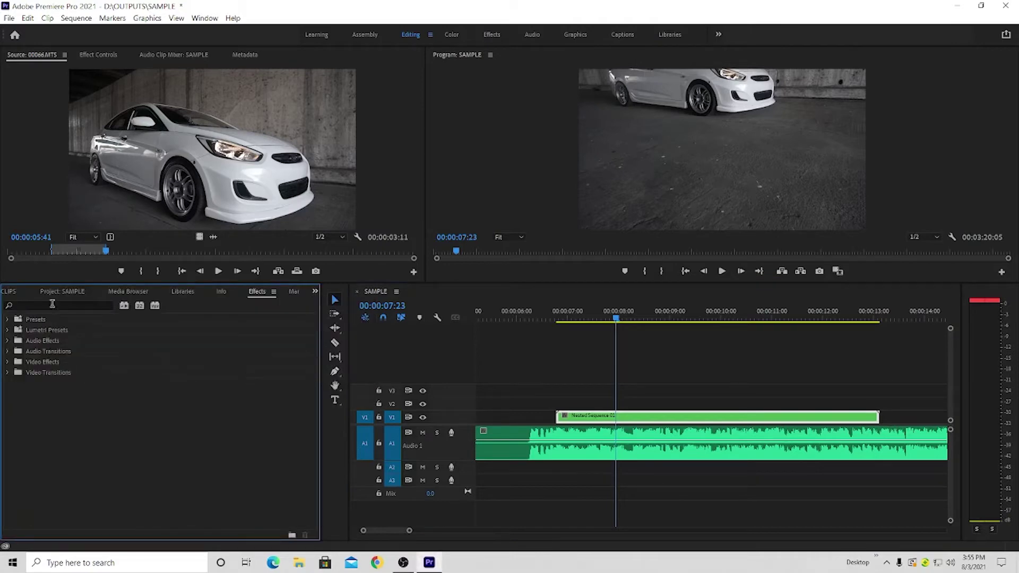
Search Effects for 'WAR' and apply Warp Stabilizer to the Nested Sequence 01 clip
left_click(53, 304)
type("WA")
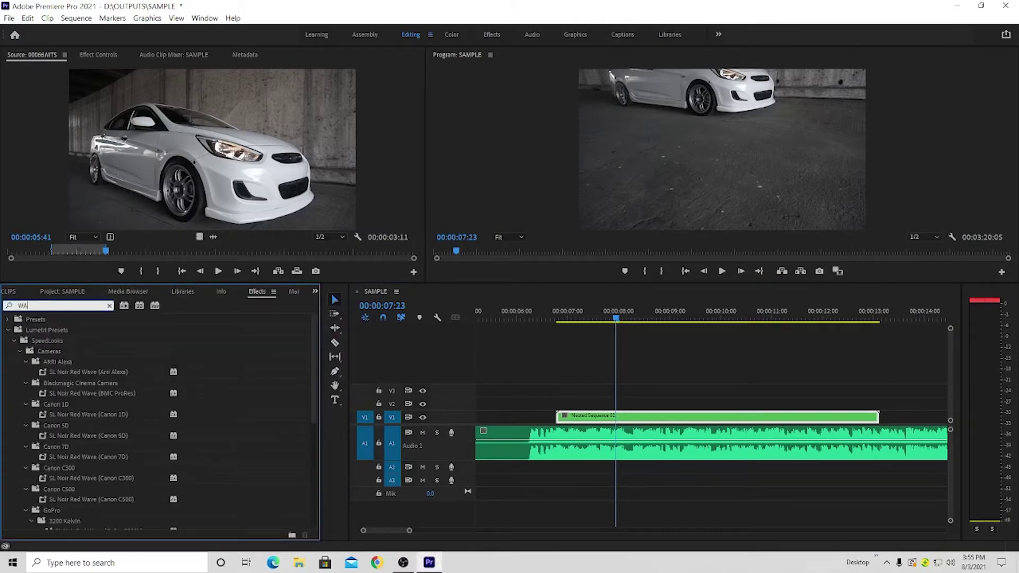
type("R")
left_click(69, 387)
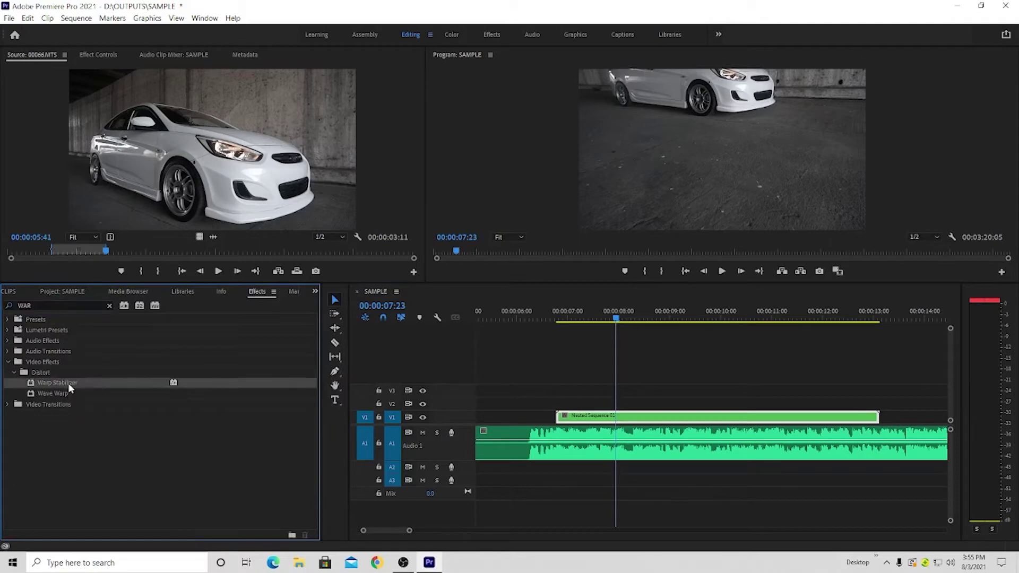
left_click_drag(81, 385, 644, 418)
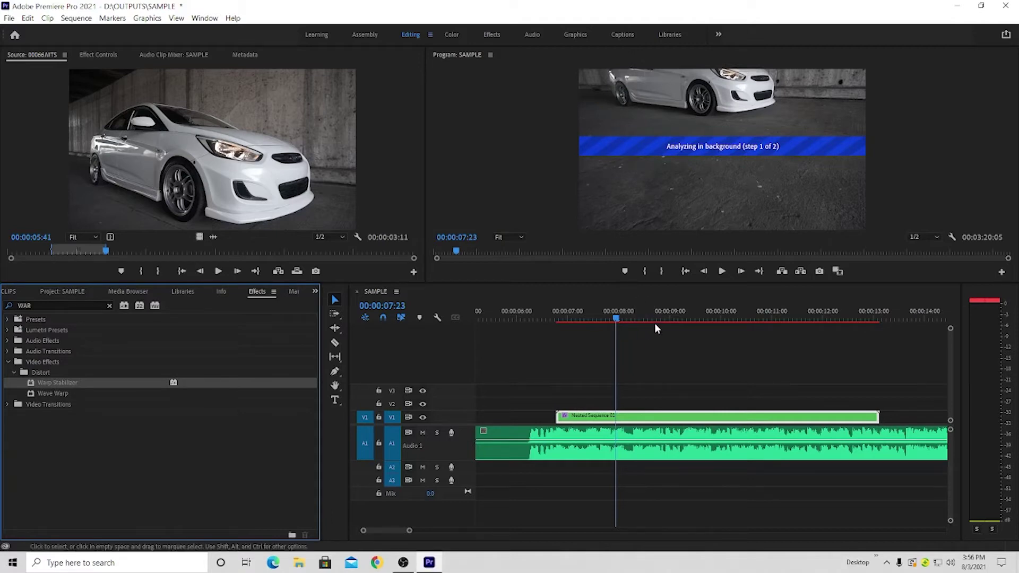
Preview the stabilized clip by scrubbing and playing from about 00:00:06:00 to 00:00:08:17
key("minus")
left_click(667, 313)
left_click(622, 320)
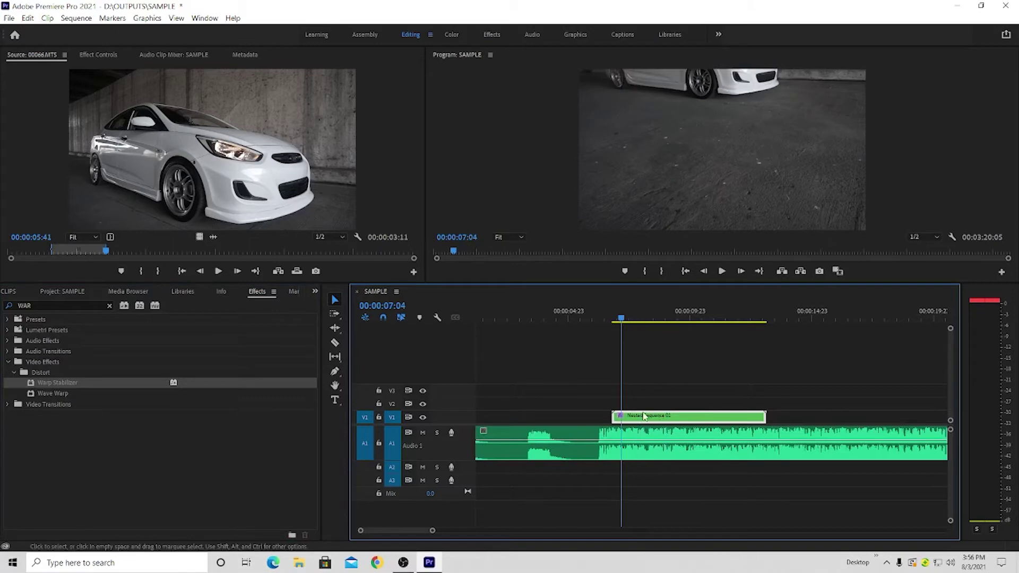
left_click_drag(634, 316, 659, 317)
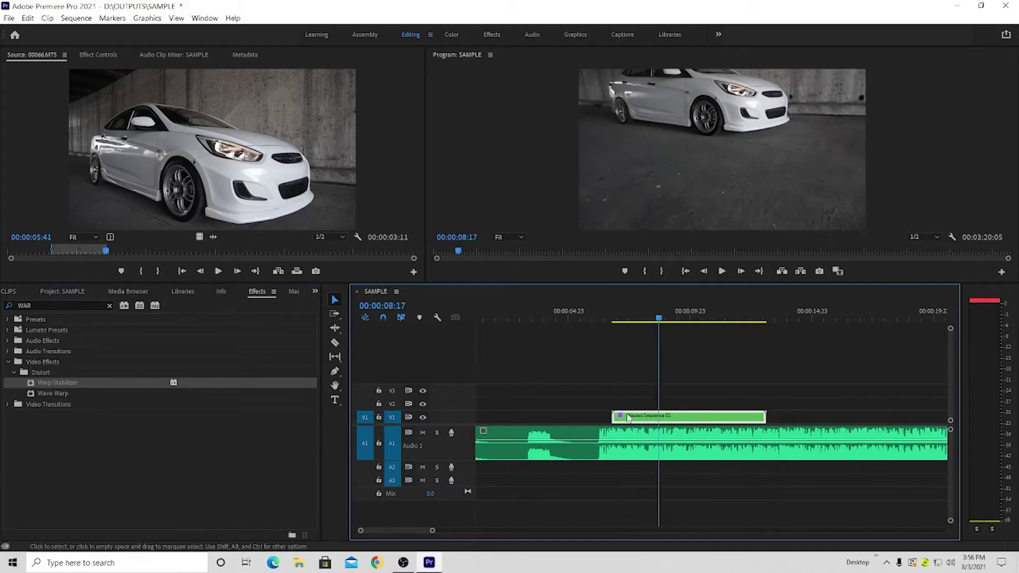
left_click(645, 319)
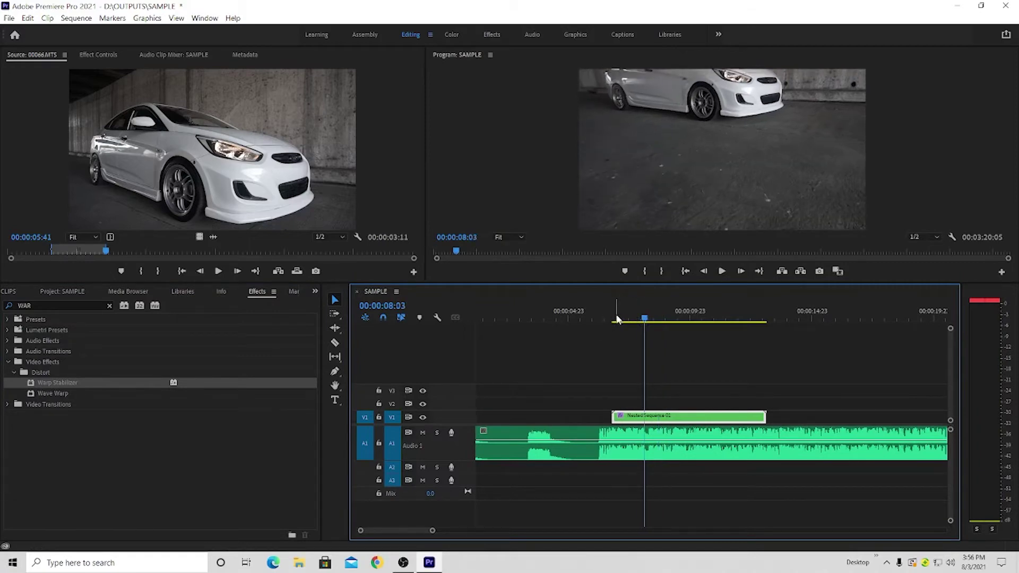
left_click_drag(617, 318, 585, 317)
key("space")
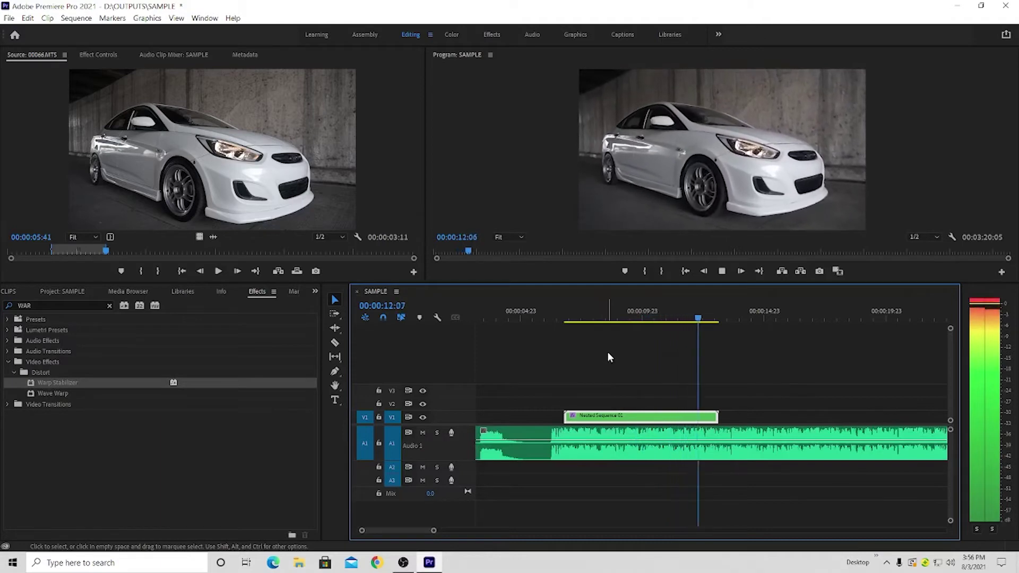
left_click(611, 337)
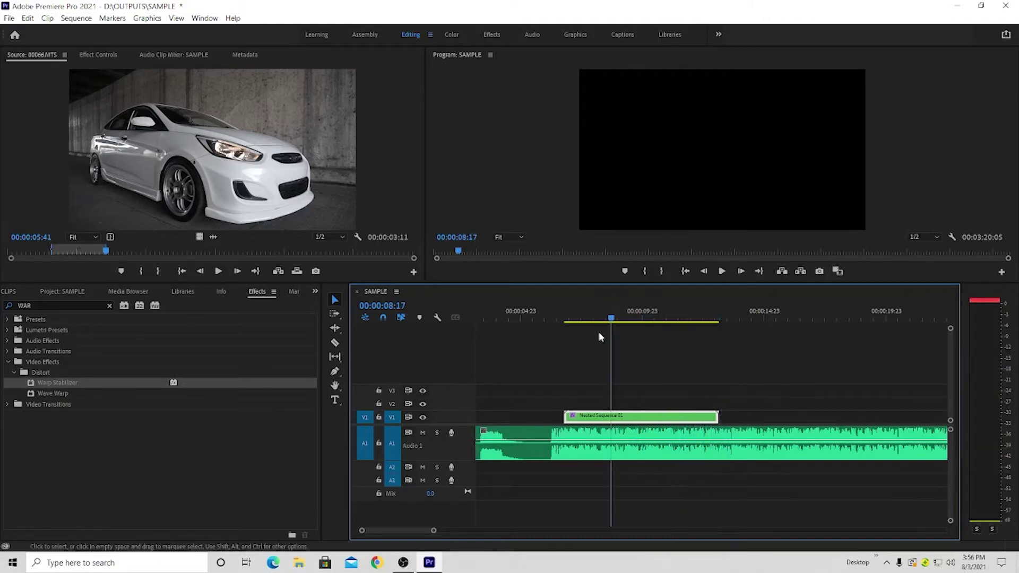
left_click(599, 417)
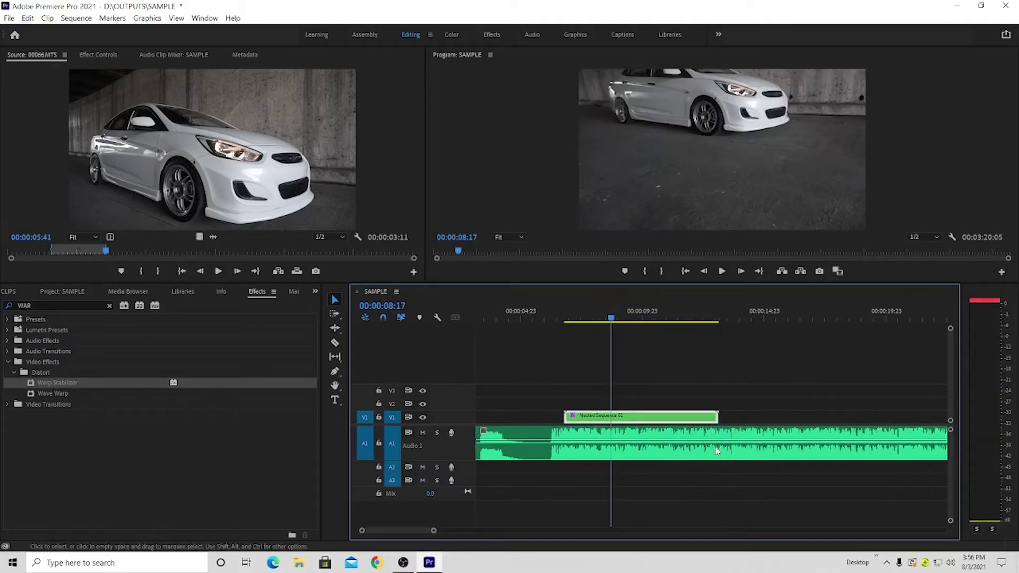
Remove the Warp Stabilizer from the nested clip via Remove Attributes
right_click(619, 417)
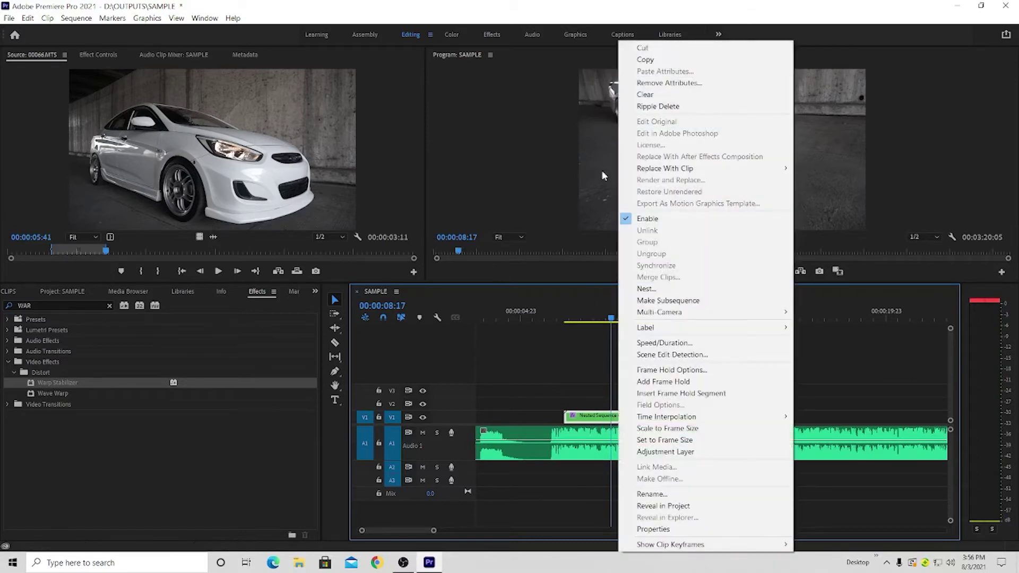
left_click(652, 82)
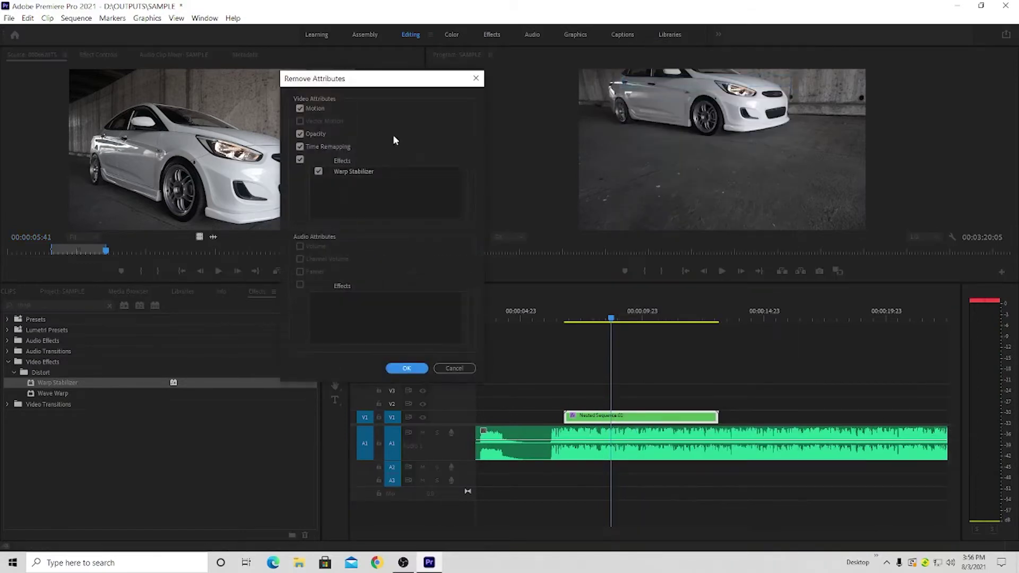
left_click(351, 171)
left_click(412, 367)
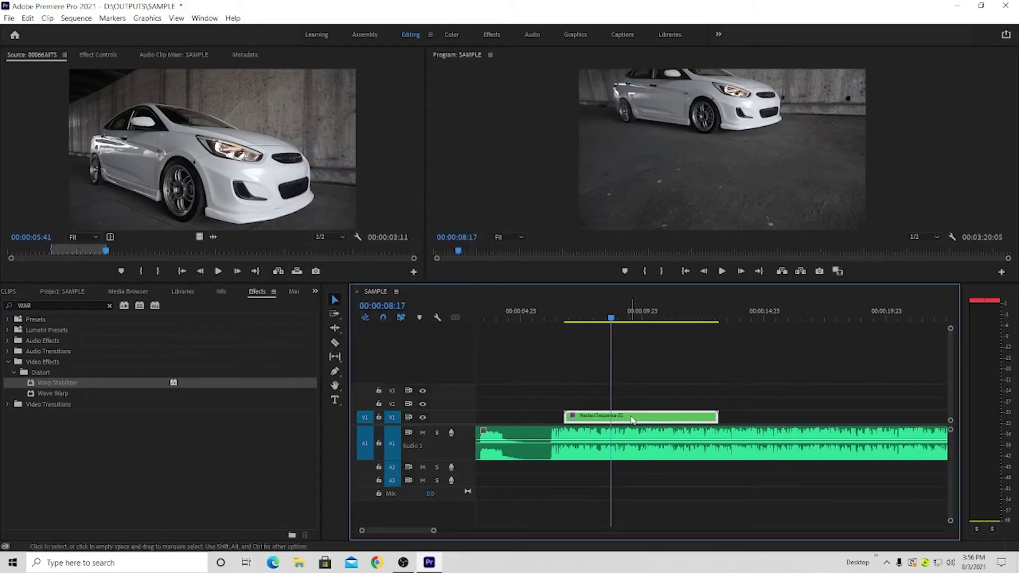
Undo the nesting to restore the 00066.MTS [50%] clip on V1 and play it back
key("ctrl+z")
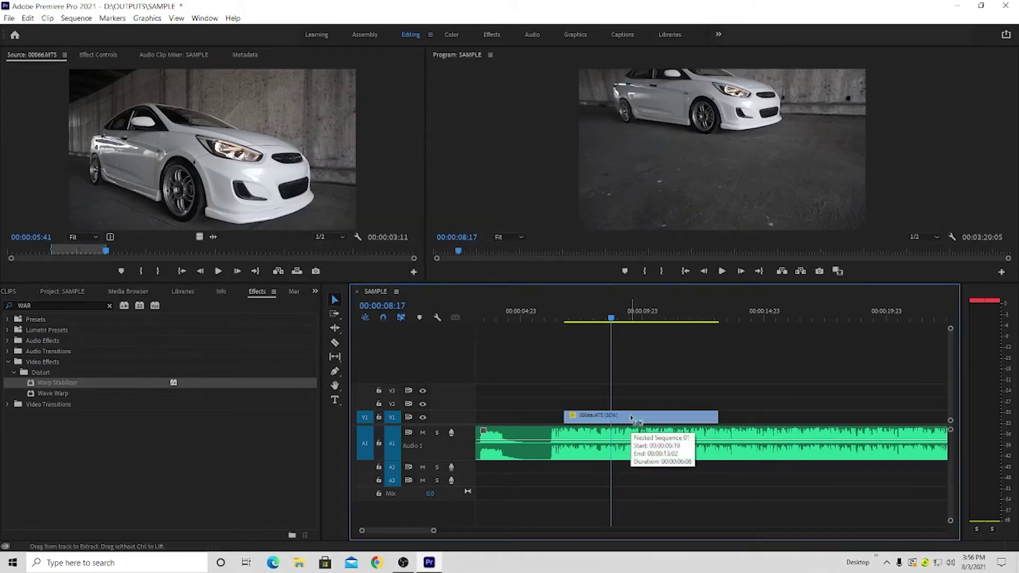
left_click(625, 418)
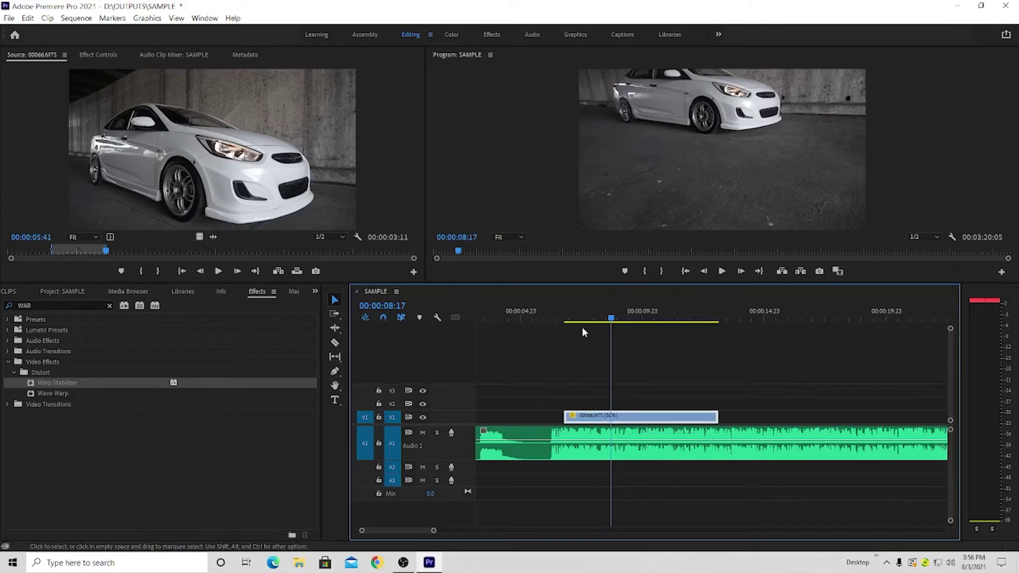
left_click(559, 316)
key("space")
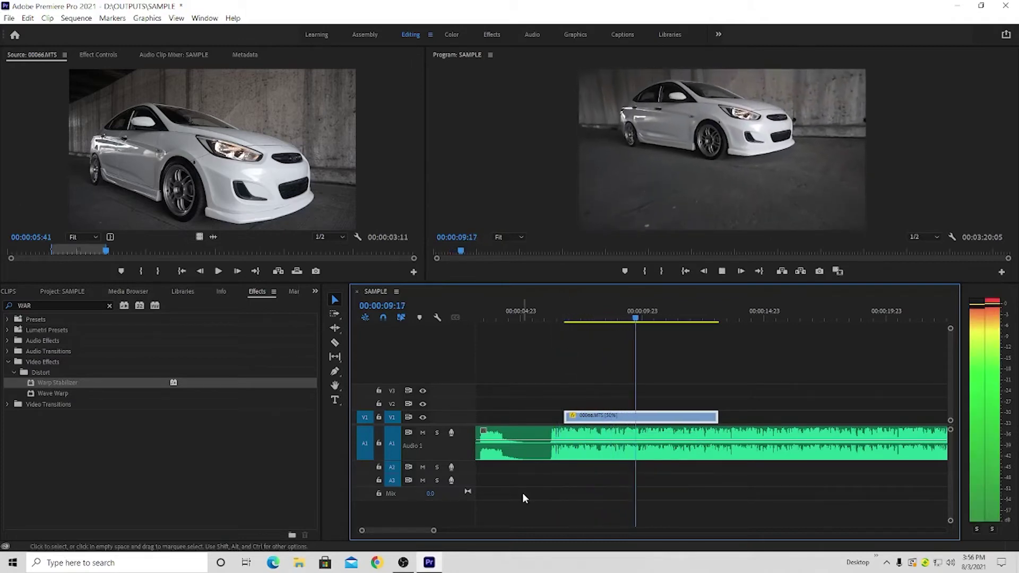
key("space")
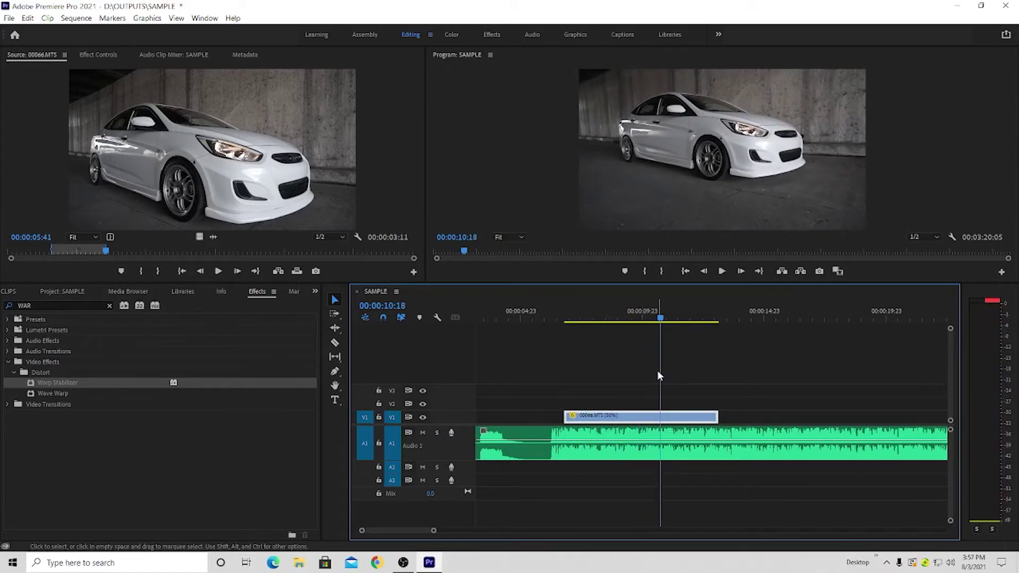
key("Up")
key("space")
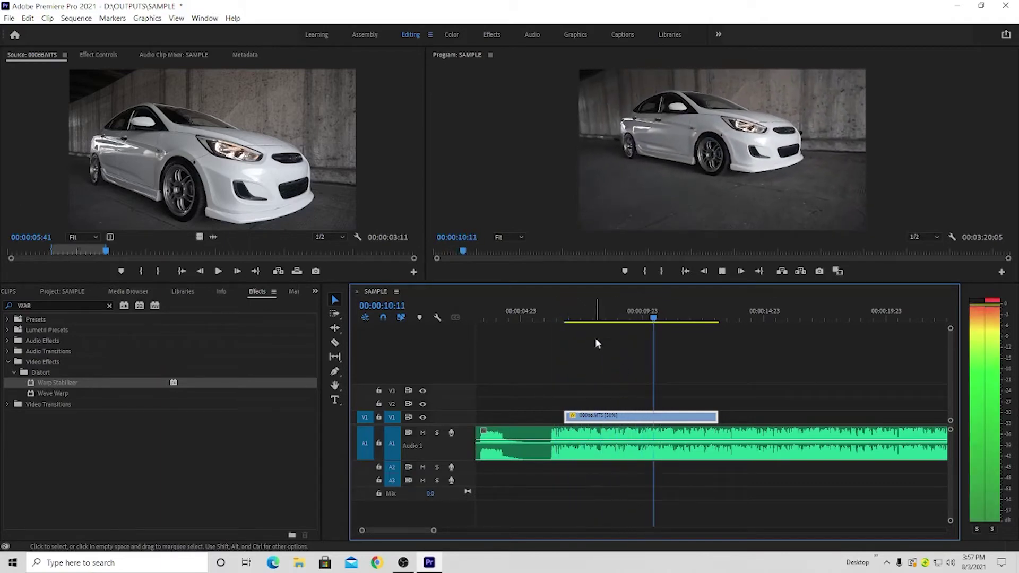
left_click(604, 313)
key("=")
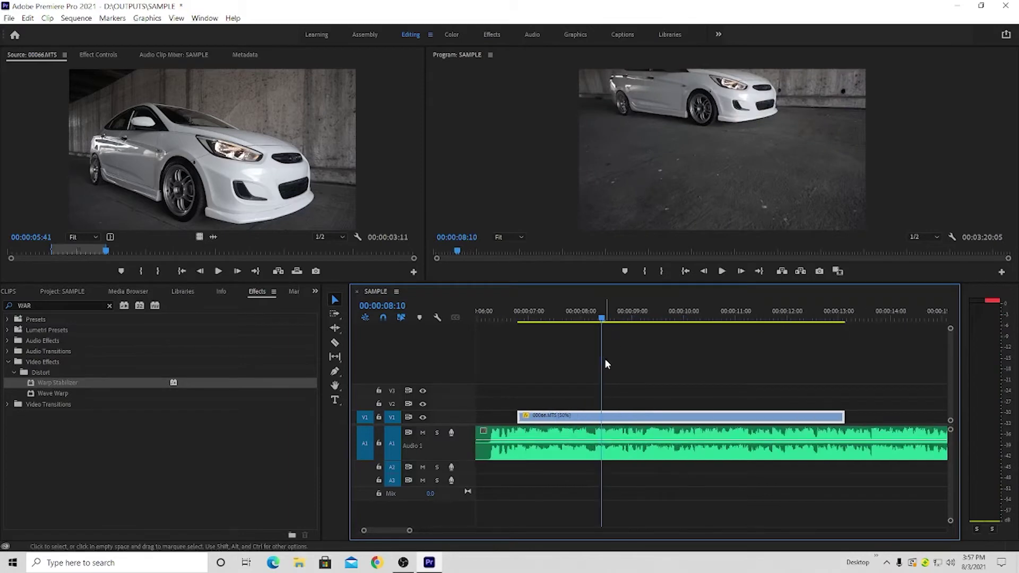
Try splitting the V1 clip at 00:00:10:06, then undo the split
key("space")
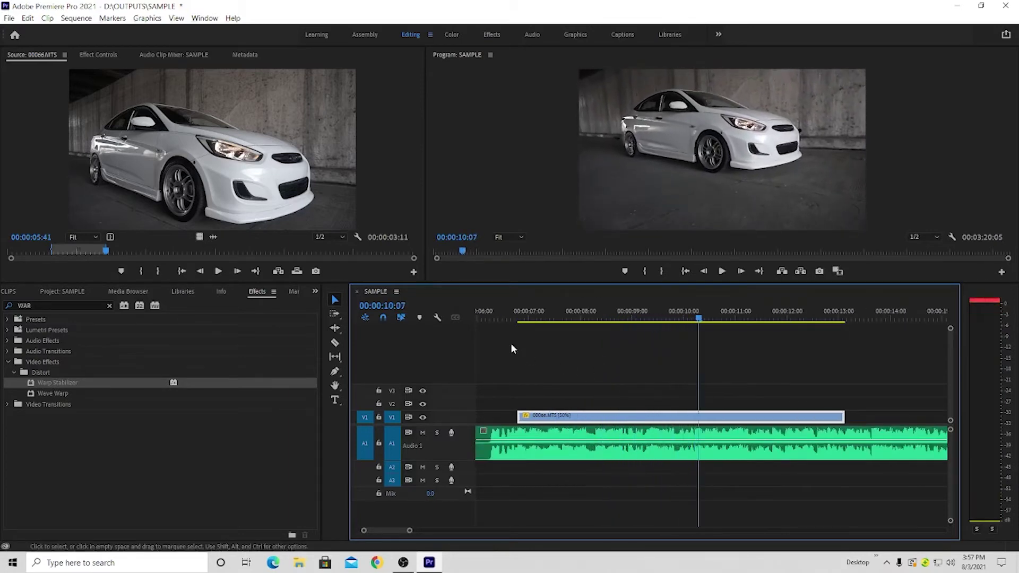
left_click(491, 307)
scroll(520, 335, "up", 5)
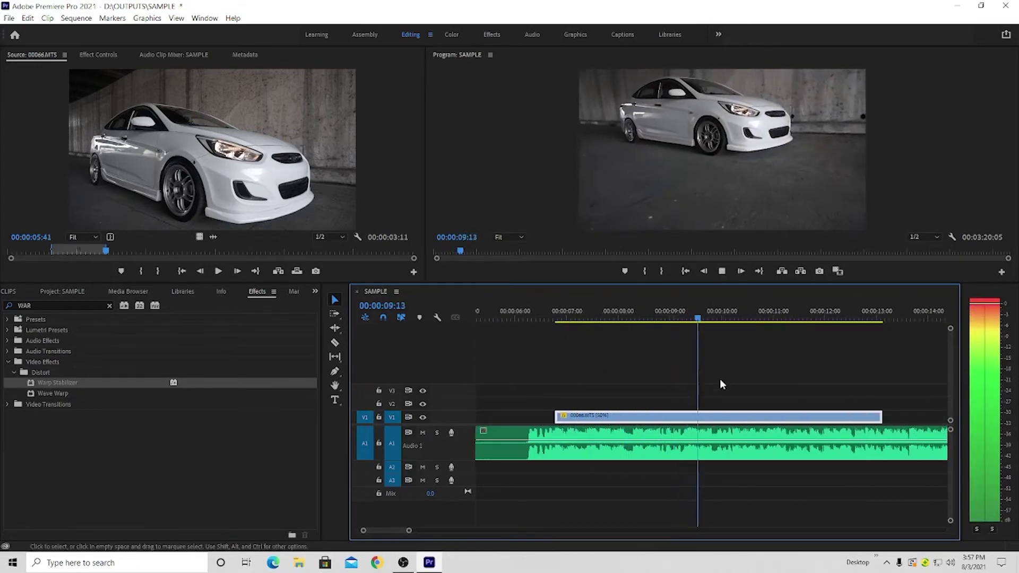
key("space")
key("ctrl+k")
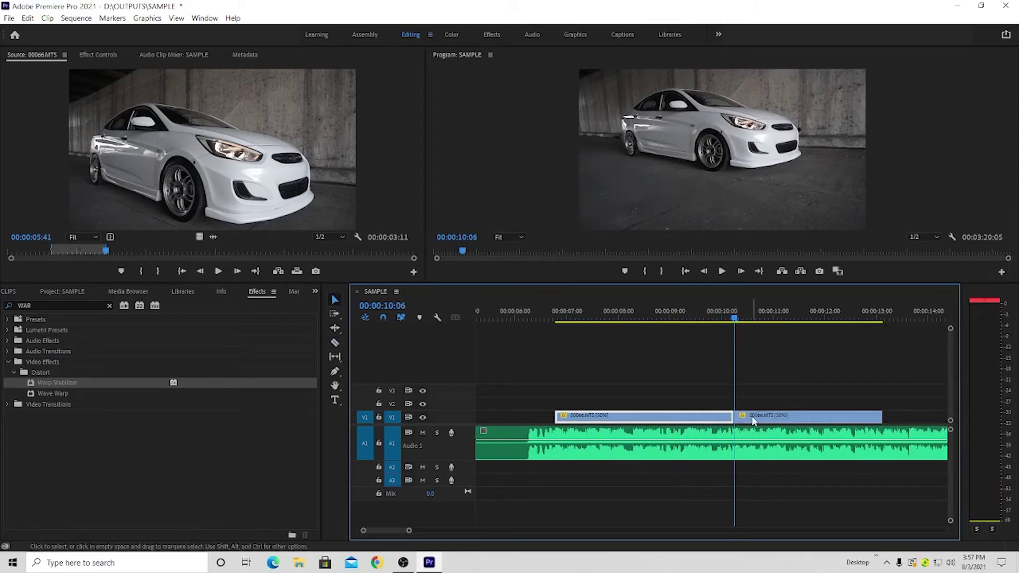
left_click_drag(722, 321, 676, 321)
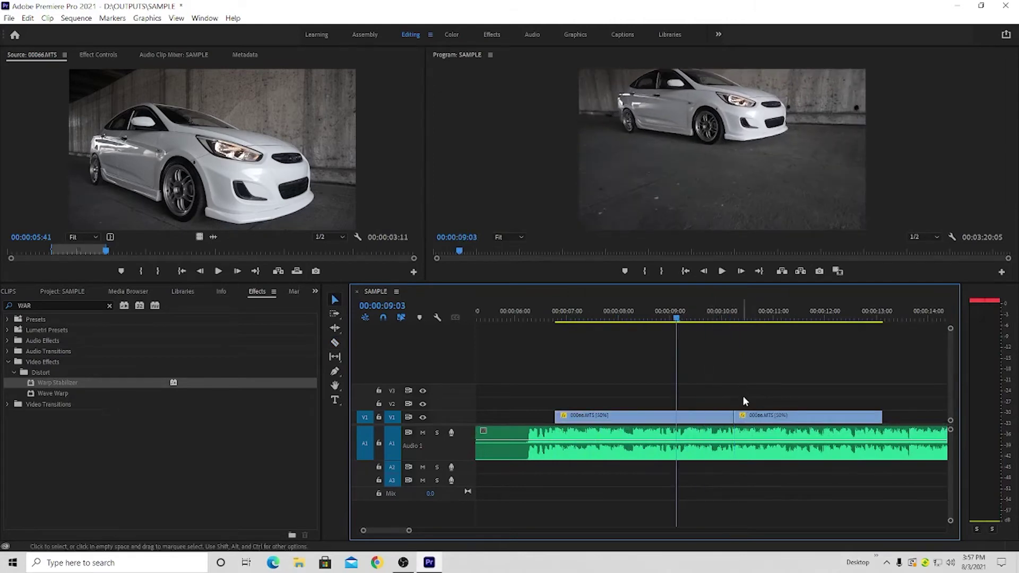
left_click(744, 418)
key("ctrl+z")
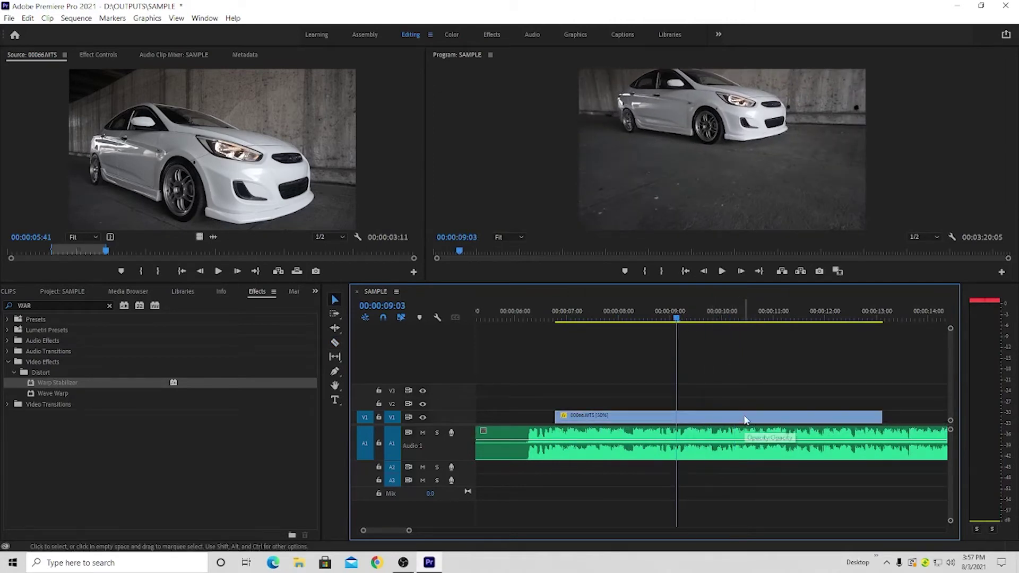
Cut the V1 clip at 00:00:10:04 with the Razor tool
left_click_drag(676, 318, 689, 319)
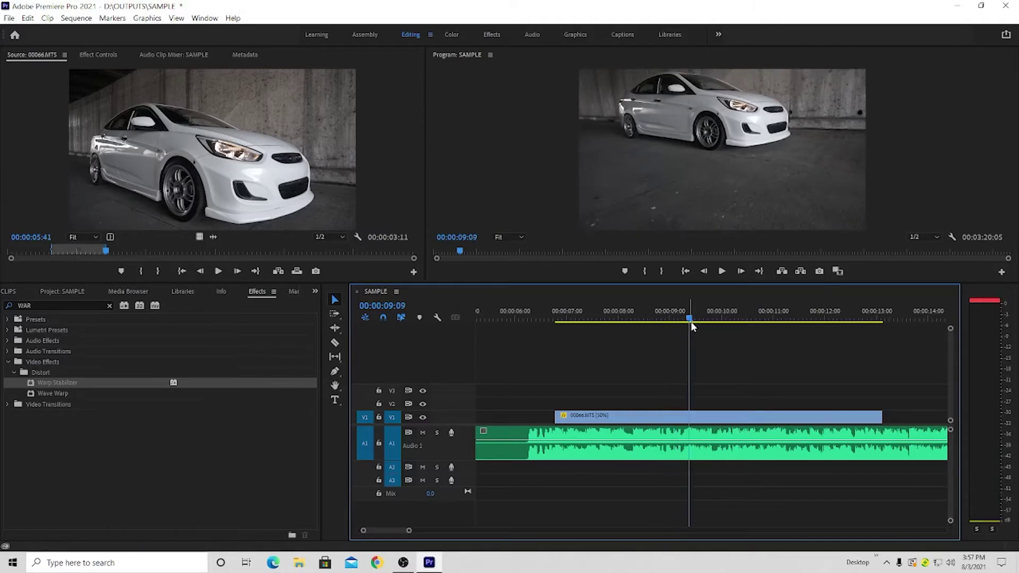
key("c")
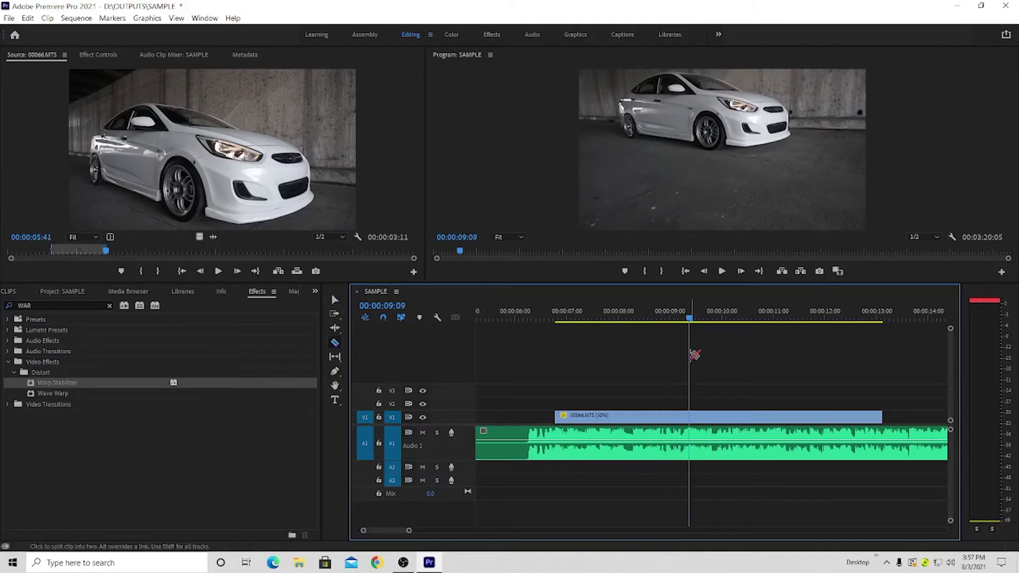
left_click_drag(689, 318, 598, 322)
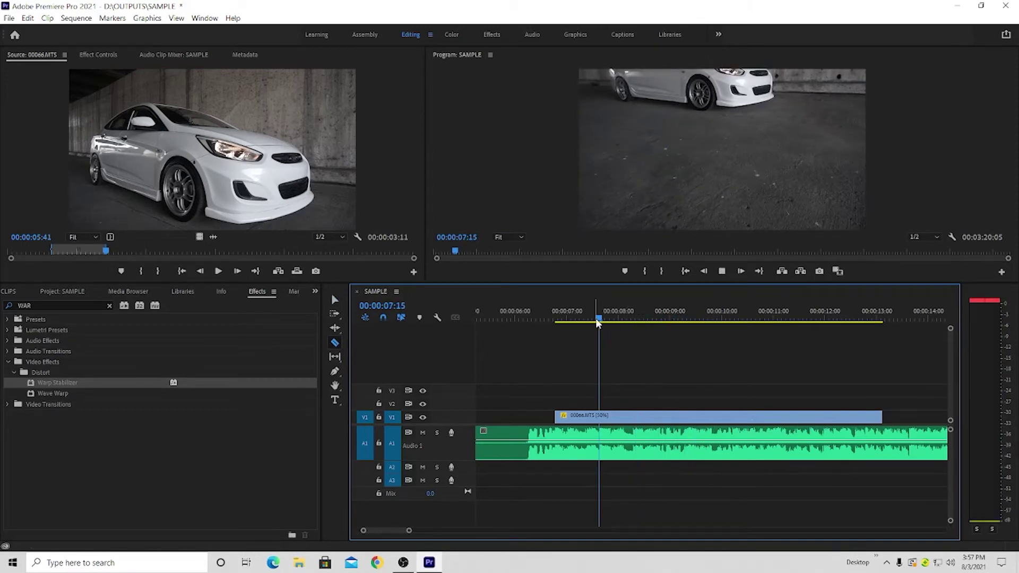
key("space")
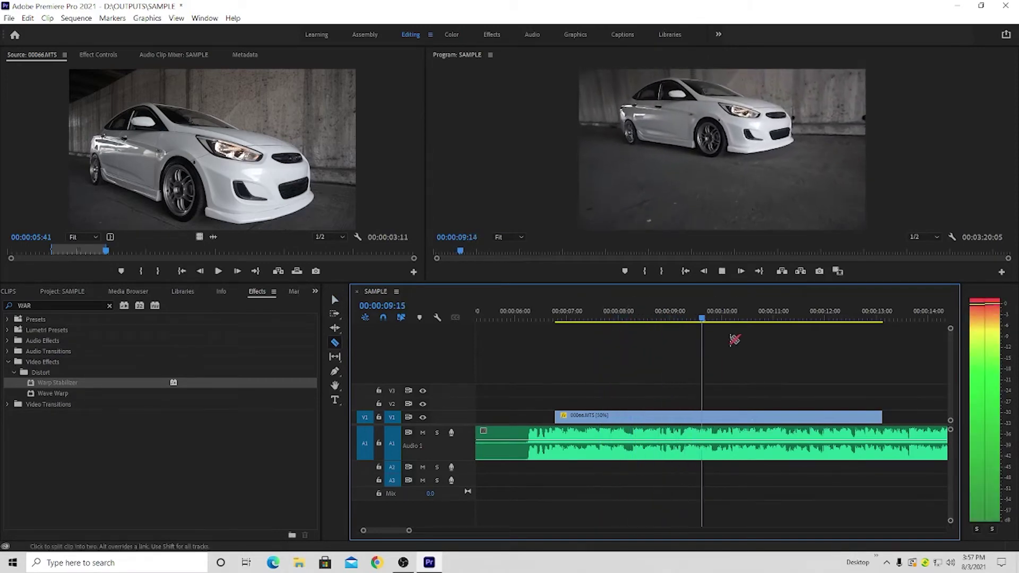
key("space")
key("equal")
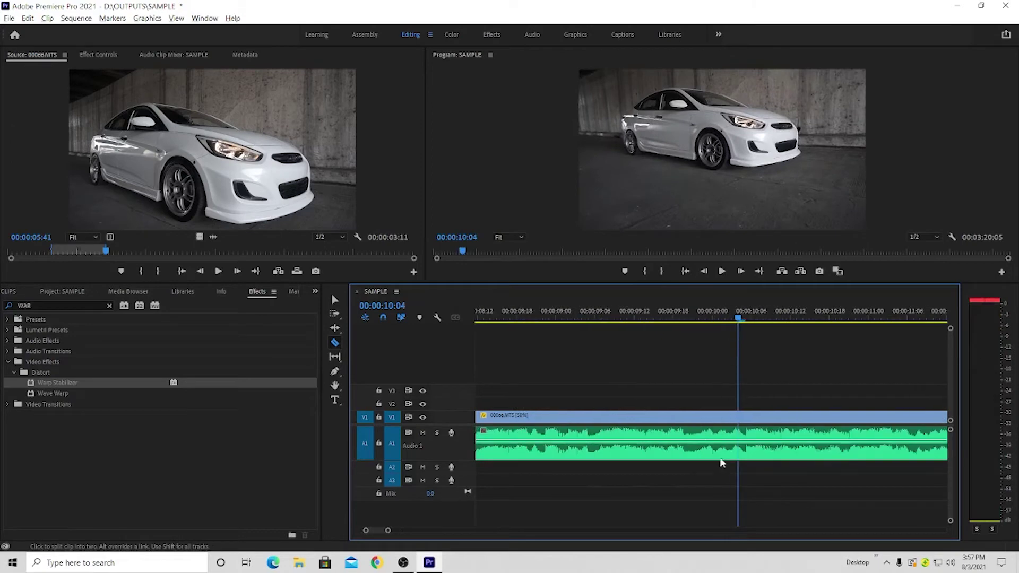
key("equal")
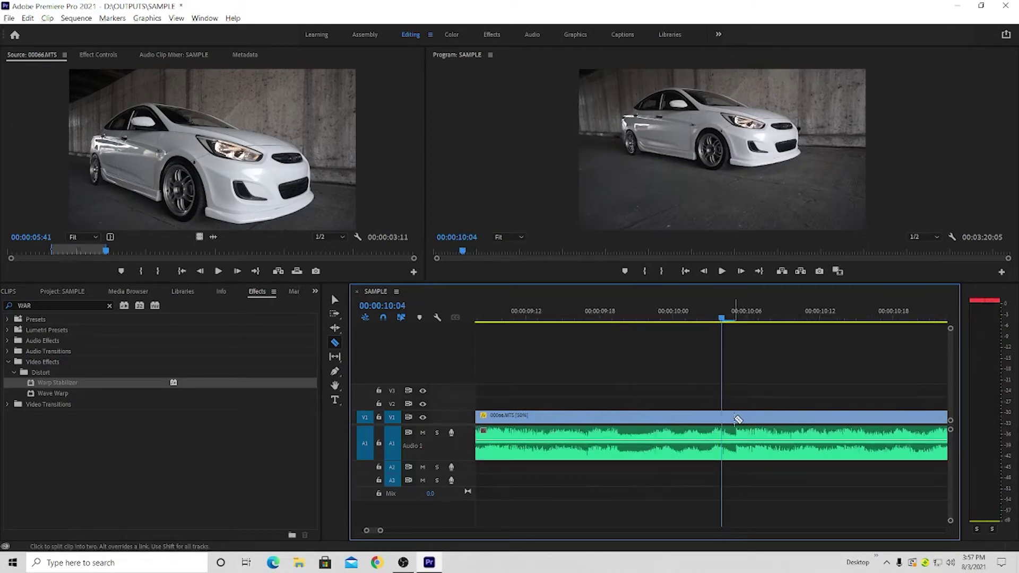
left_click(735, 417)
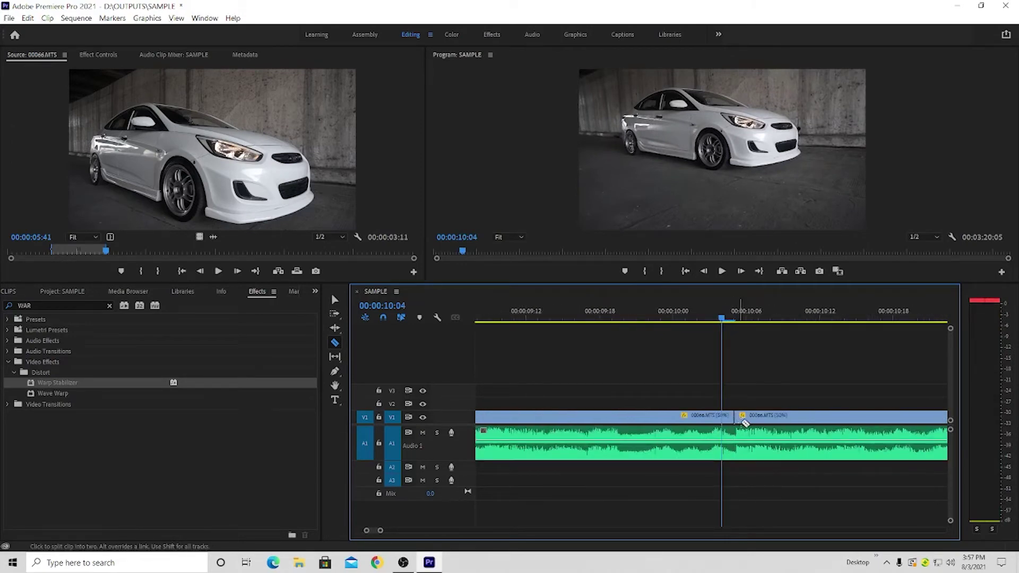
Delete the piece after the 10:04 cut and show the CLIPS bin
key("v")
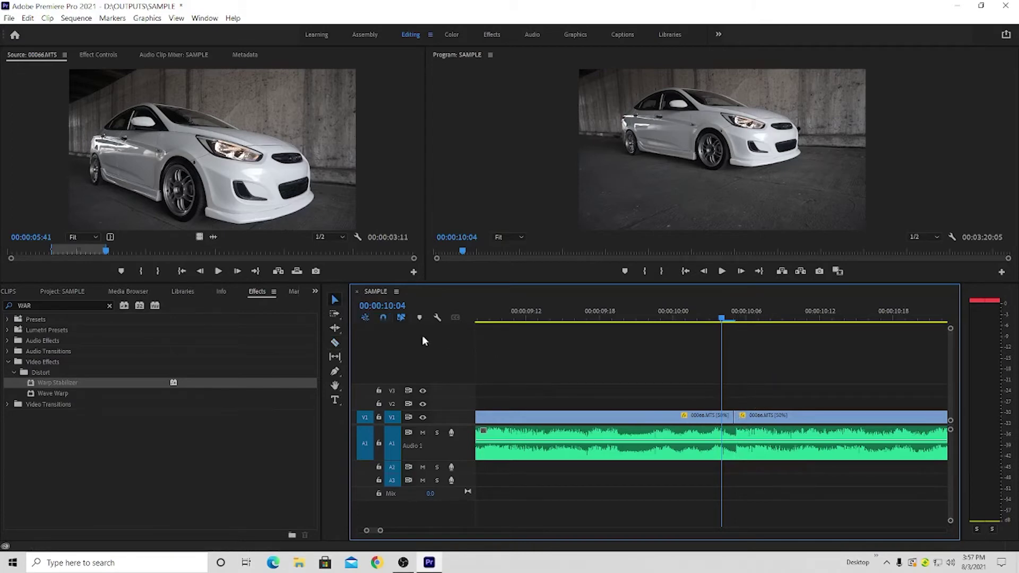
key("minus")
left_click(761, 419)
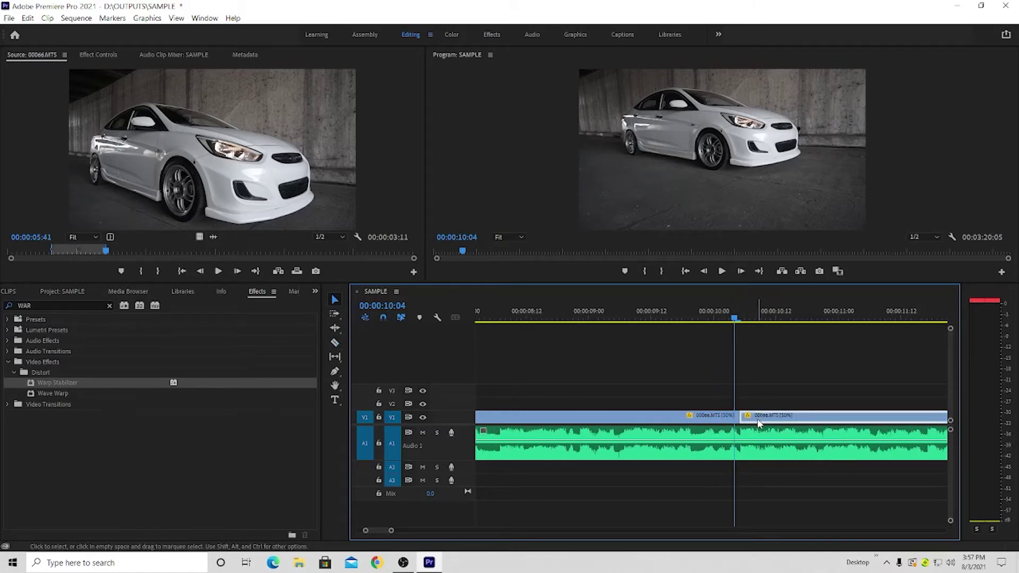
key("Delete")
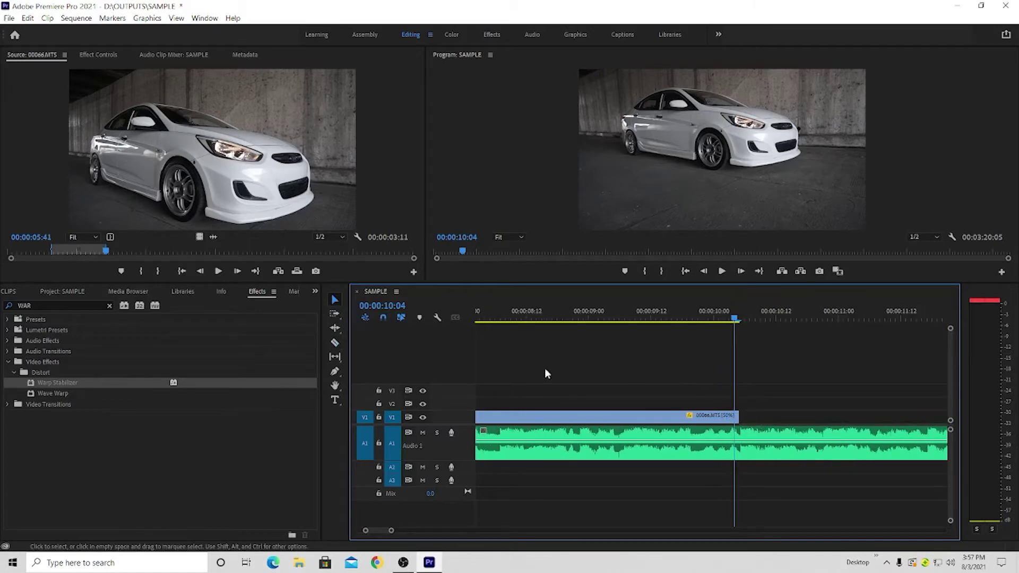
left_click(50, 294)
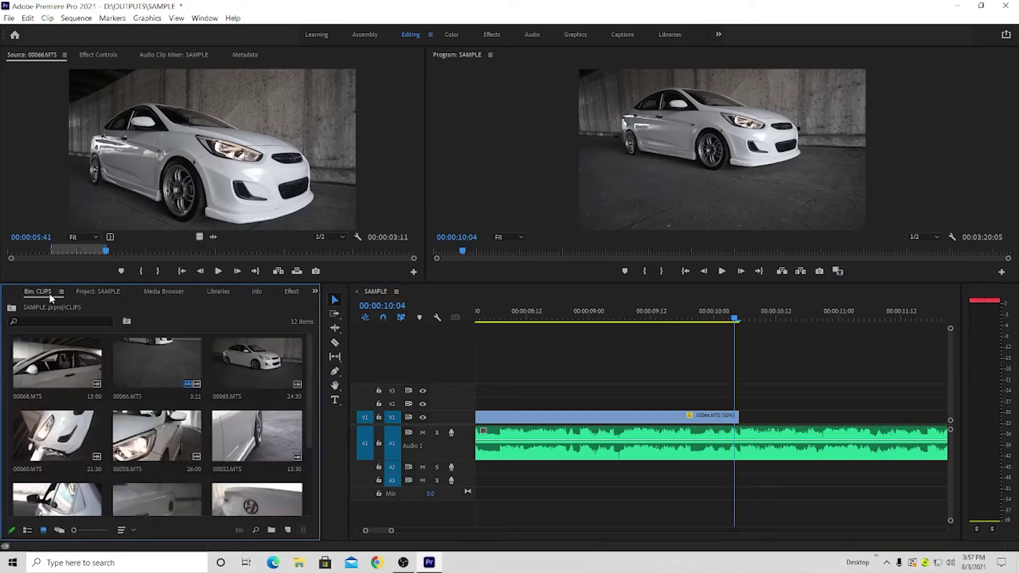
Open the headlight clip 00058.MTS in the Source monitor
left_click(248, 366)
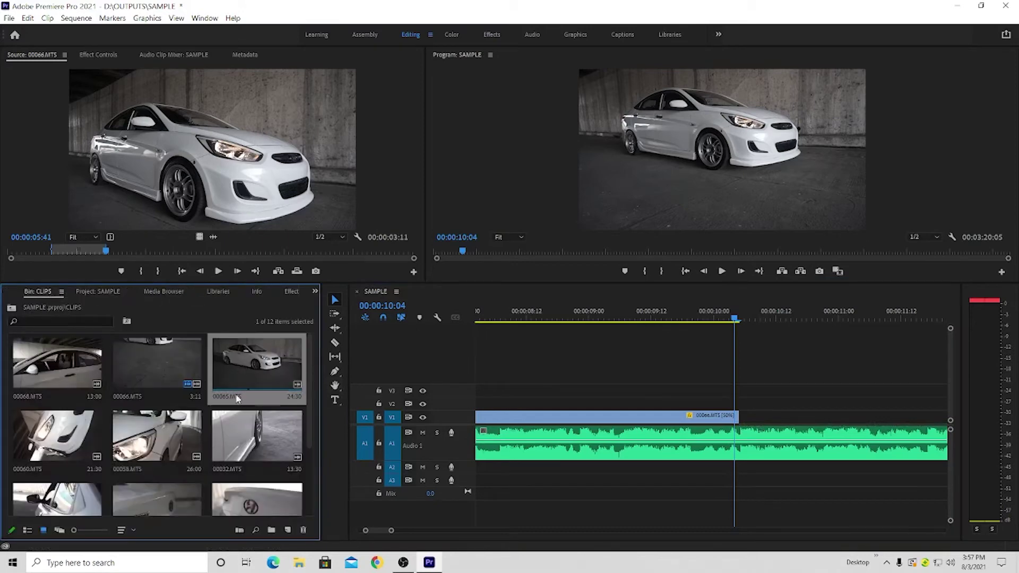
left_click(160, 446)
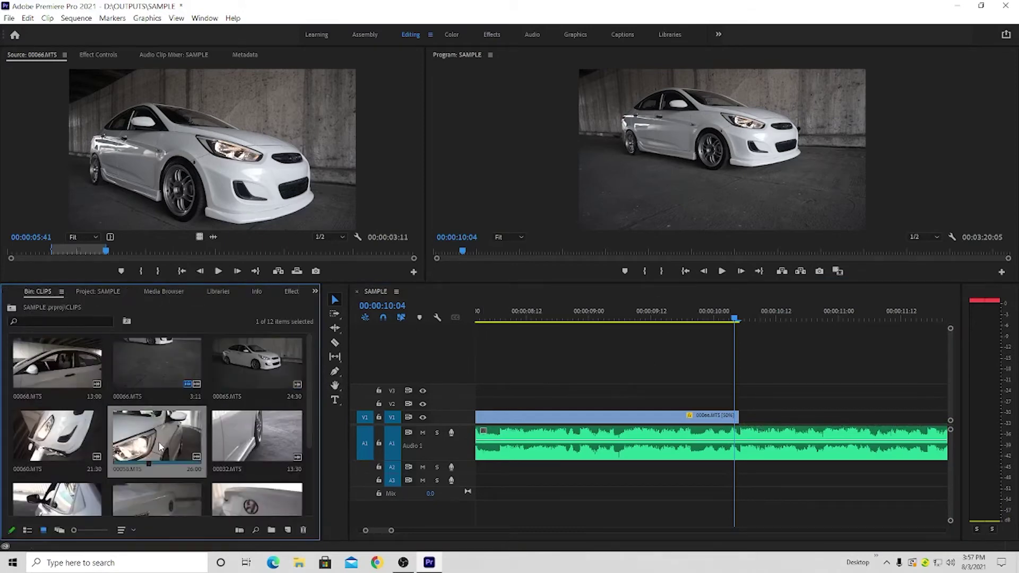
double_click(159, 436)
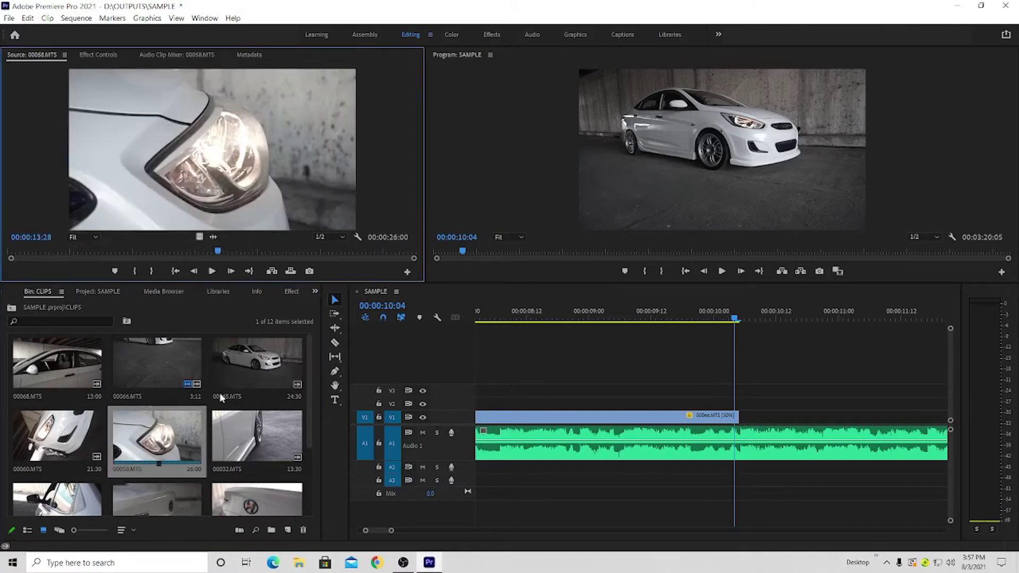
Mark In at 04:41 and Out at 10:35 on 00058.MTS, a 5:55 section
left_click_drag(97, 251, 82, 250)
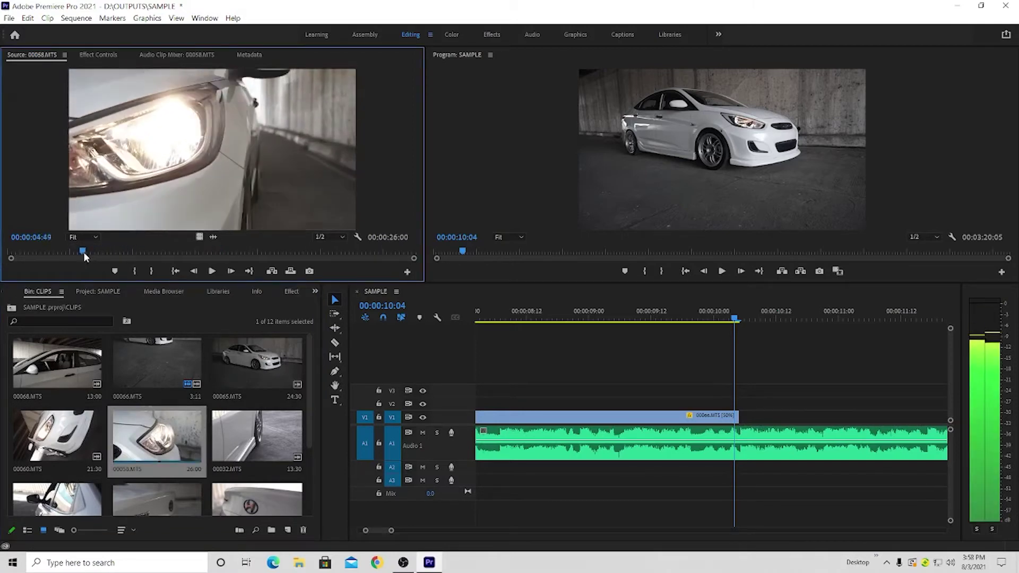
key("i")
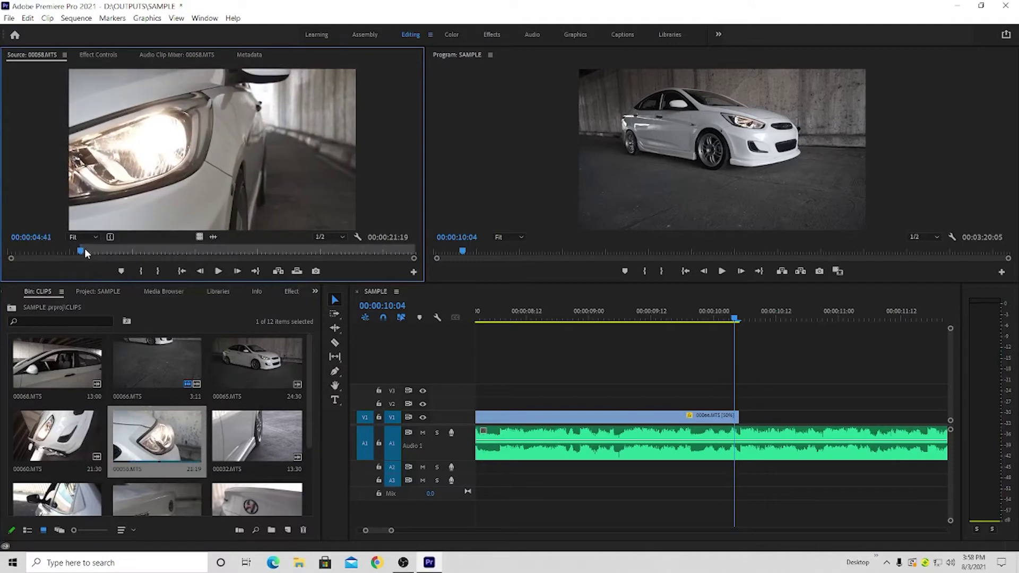
left_click_drag(97, 249, 741, 397)
key("o")
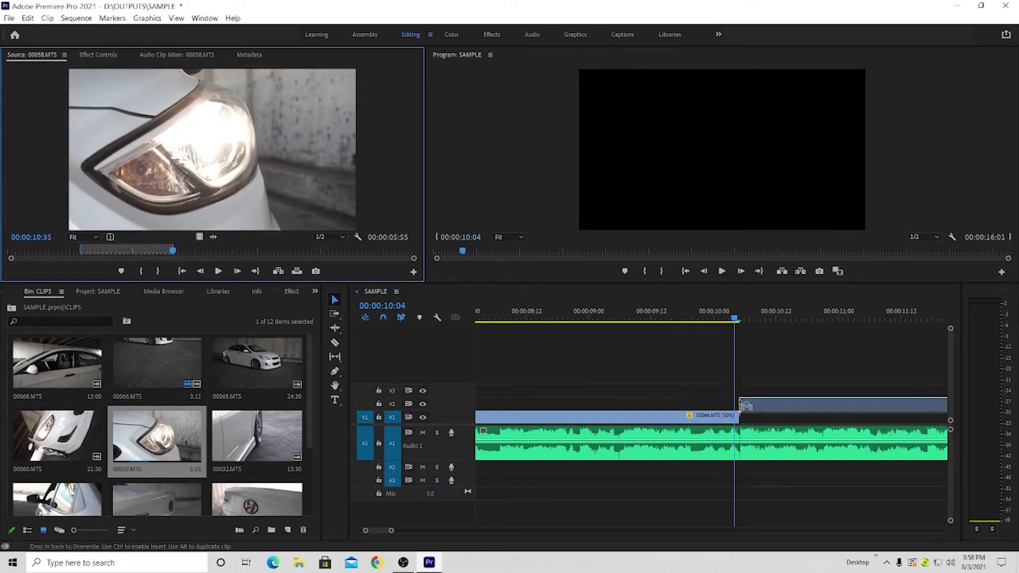
key("minus")
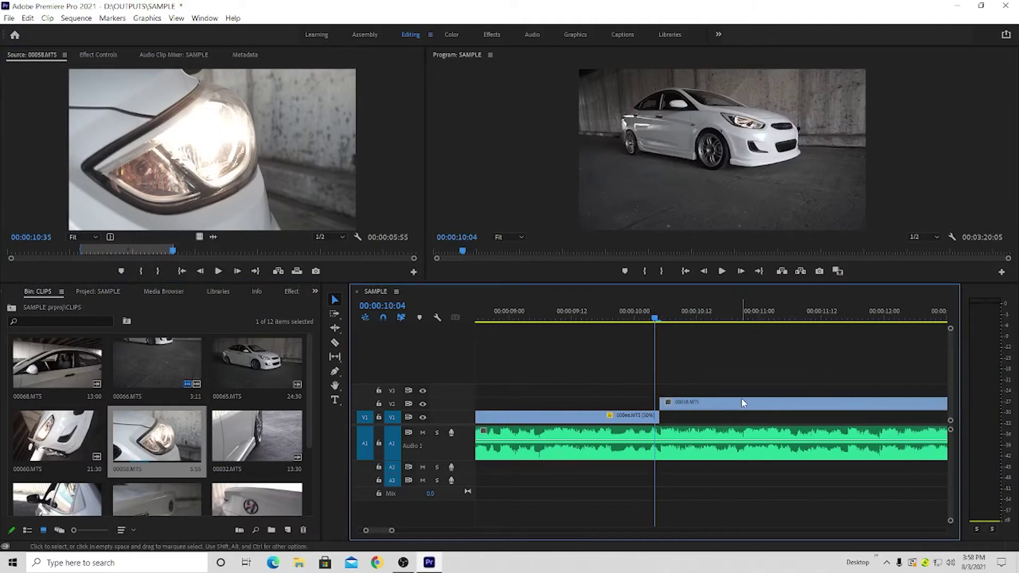
key("minus")
key("minus")
scroll(743, 402, "down", 2)
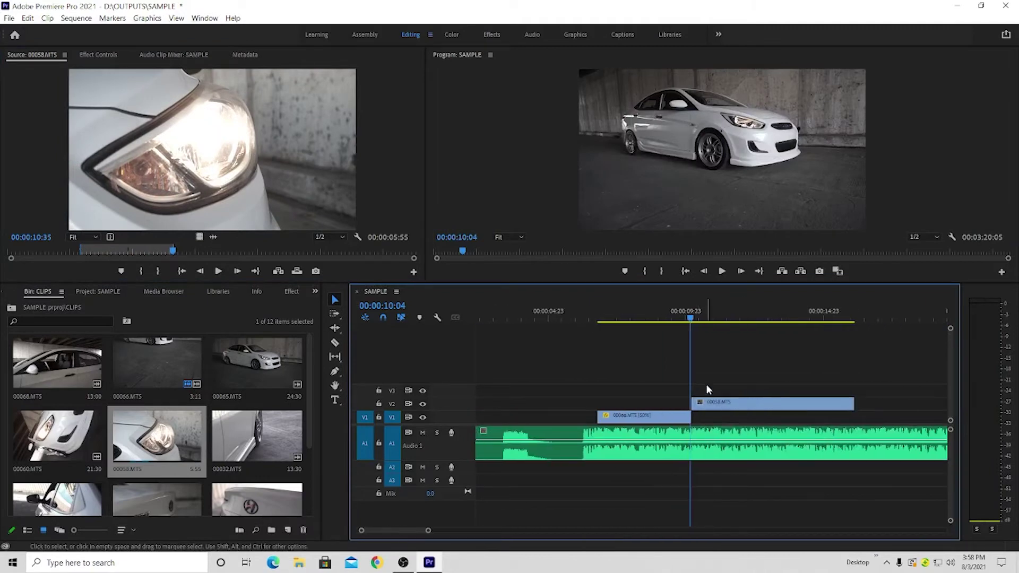
Nest the V1 car clip and apply Warp Stabilizer to Nested Sequence 02
right_click(705, 403)
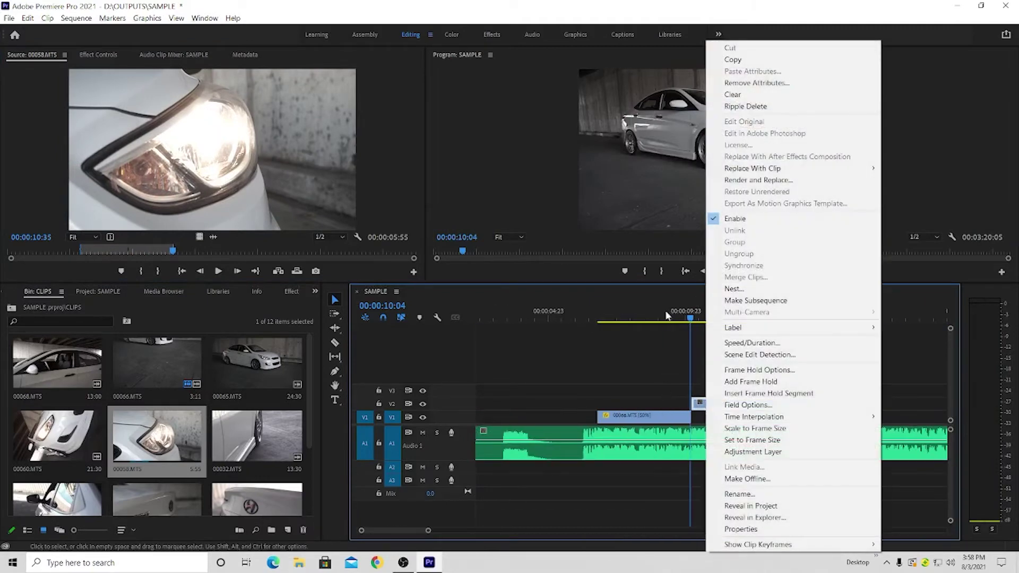
left_click(665, 316)
right_click(667, 415)
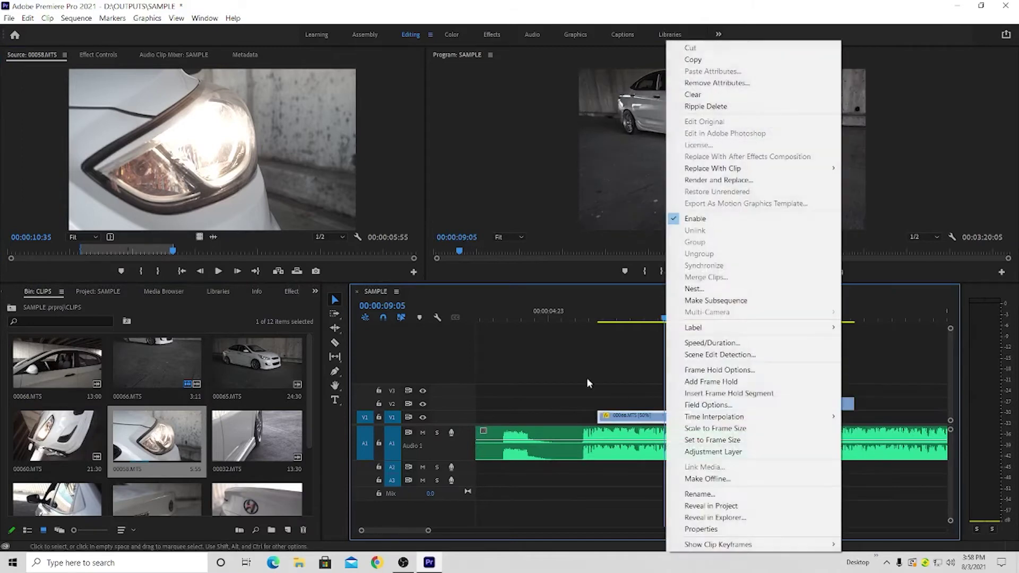
left_click(707, 290)
left_click(485, 290)
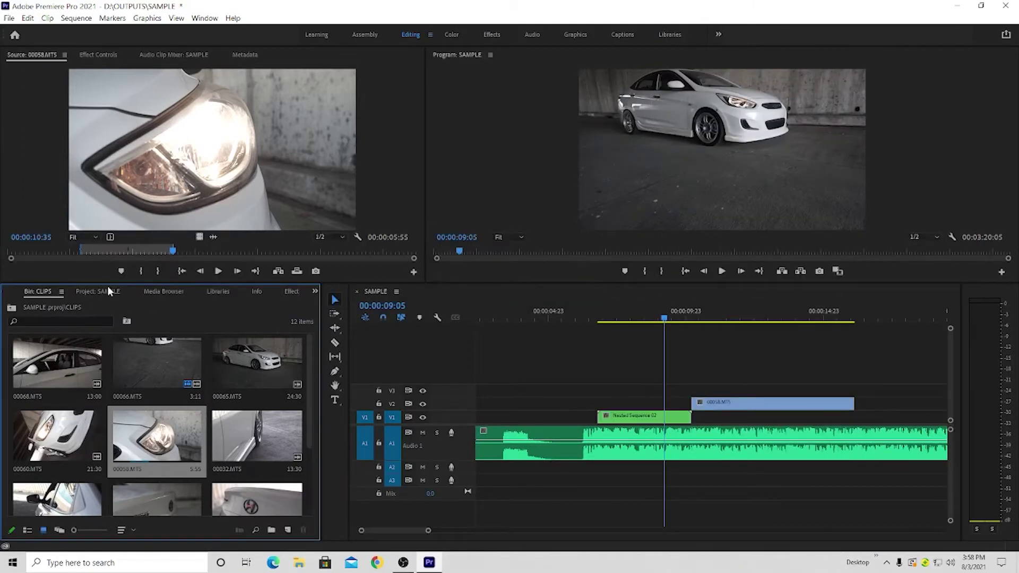
left_click(287, 292)
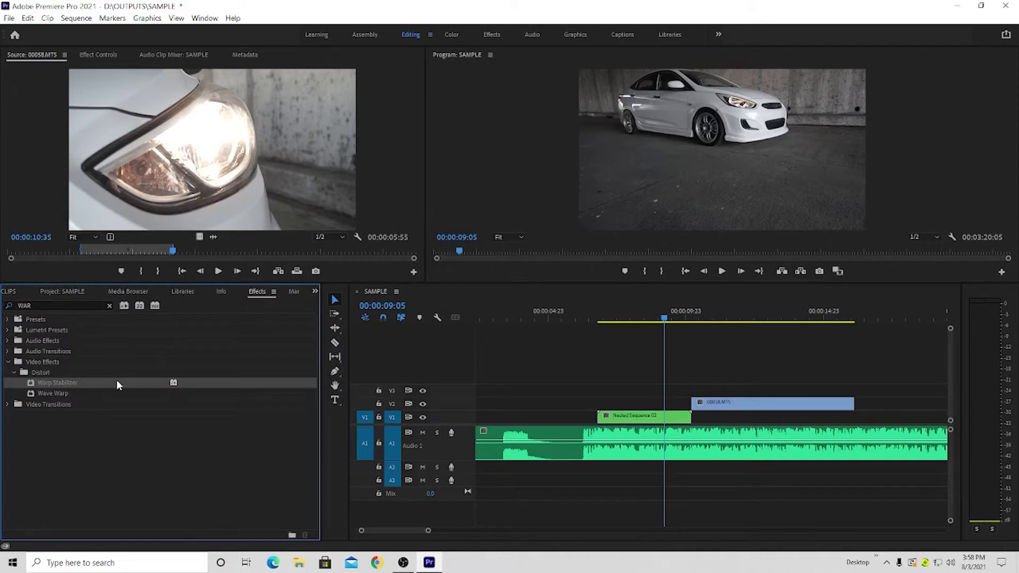
left_click_drag(117, 379, 647, 415)
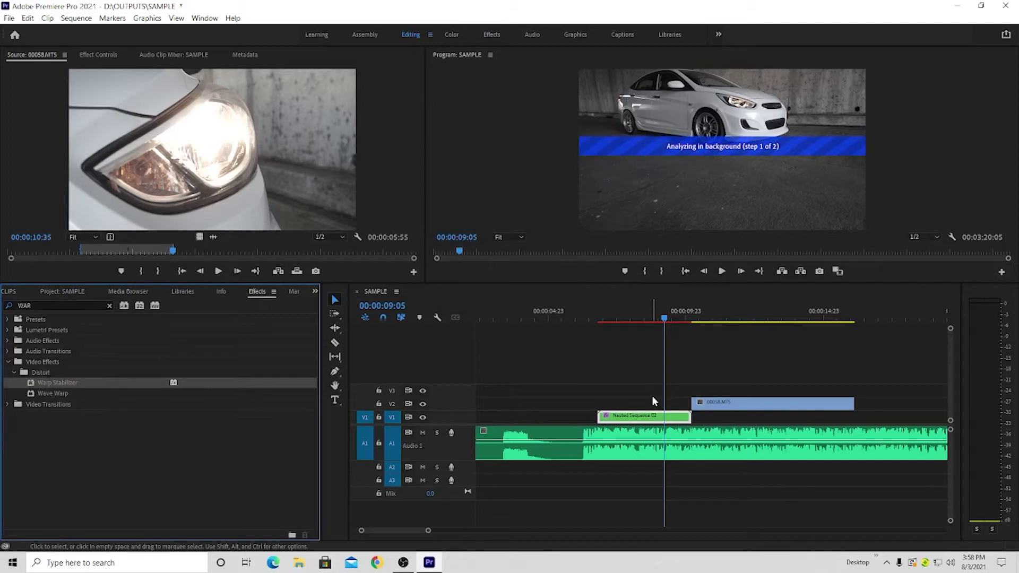
Nest 00058.MTS as Nested Sequence 03, play the sequence, and open Nested Sequence 04
right_click(675, 406)
left_click(685, 284)
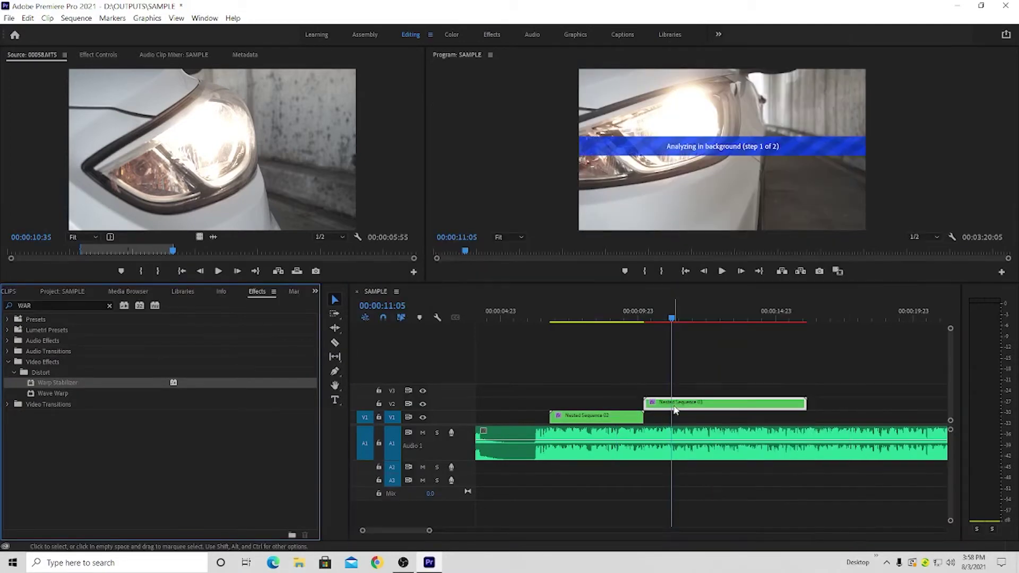
left_click(662, 379)
key("space")
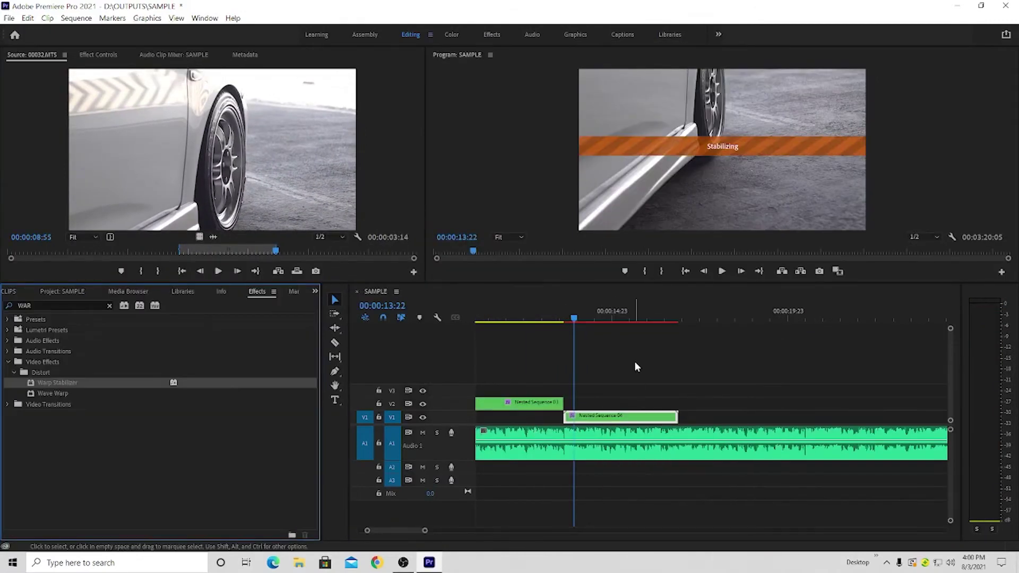
double_click(592, 416)
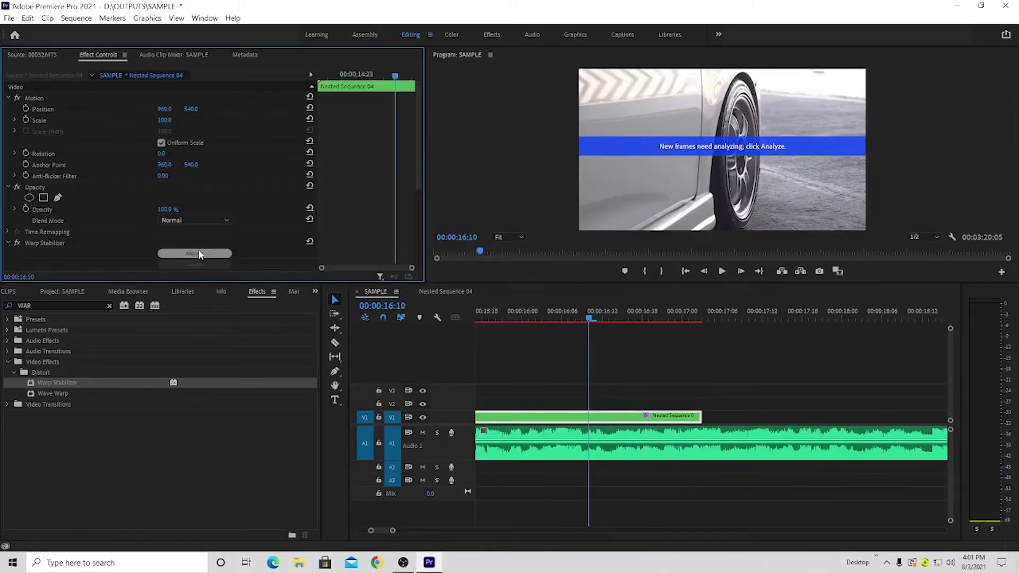
Analyze the new clip for stabilization, load 00026.MTS in the source viewer, and preview from 19:23
left_click(199, 255)
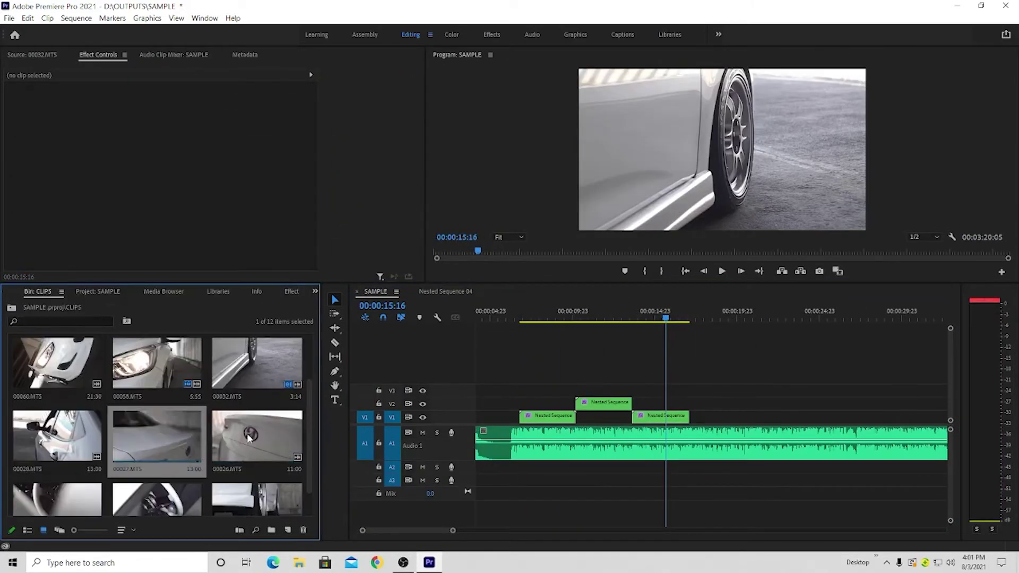
double_click(249, 437)
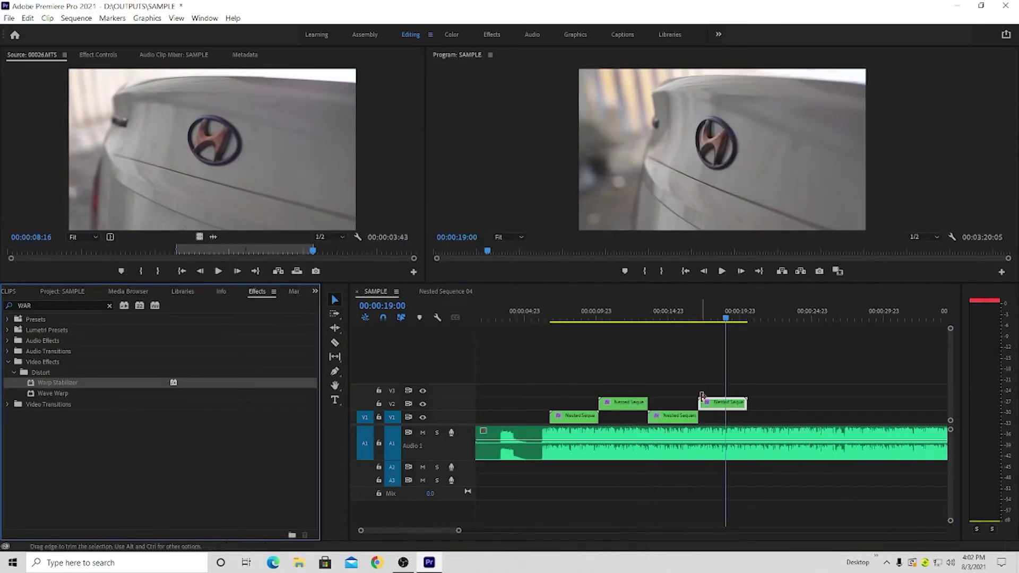
left_click_drag(557, 318, 654, 318)
key("=")
key("space")
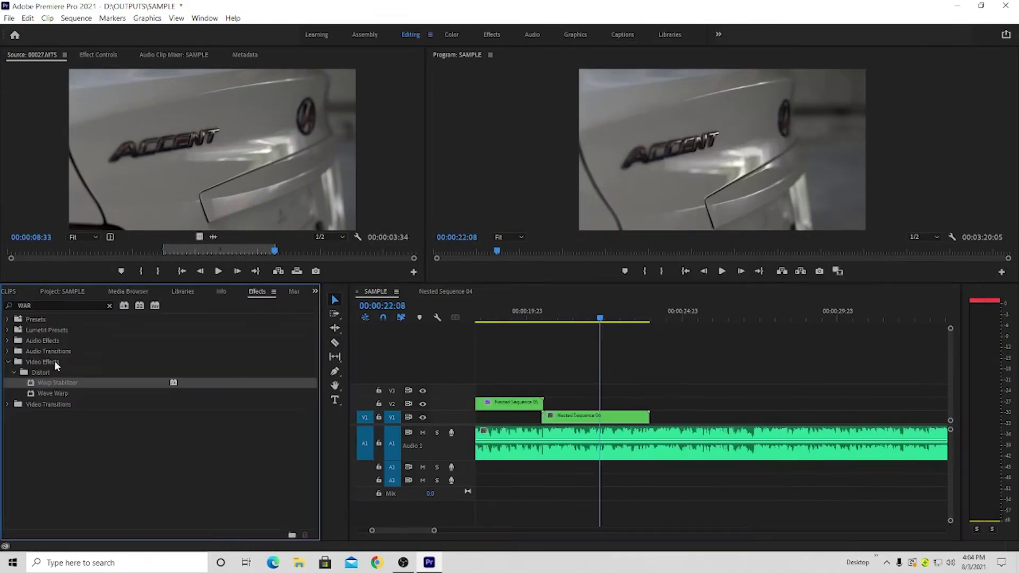
Apply Warp Stabilizer to Nested Sequence 06, zoom out, and select the nested clips on V1
left_click_drag(57, 382, 615, 419)
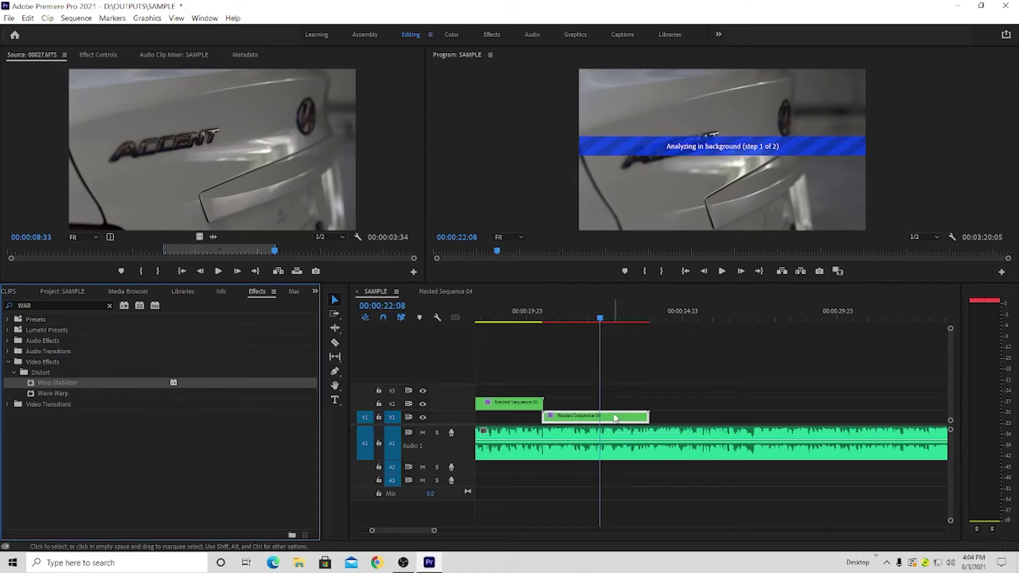
key("minus")
key("minus")
key("minus")
left_click(535, 419)
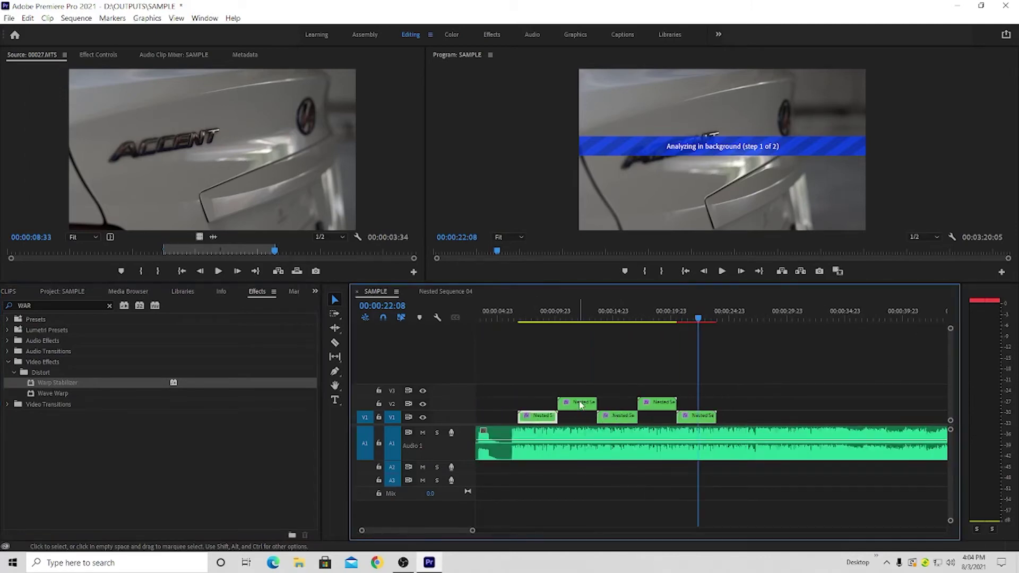
left_click(578, 403)
left_click(617, 416)
left_click(710, 419)
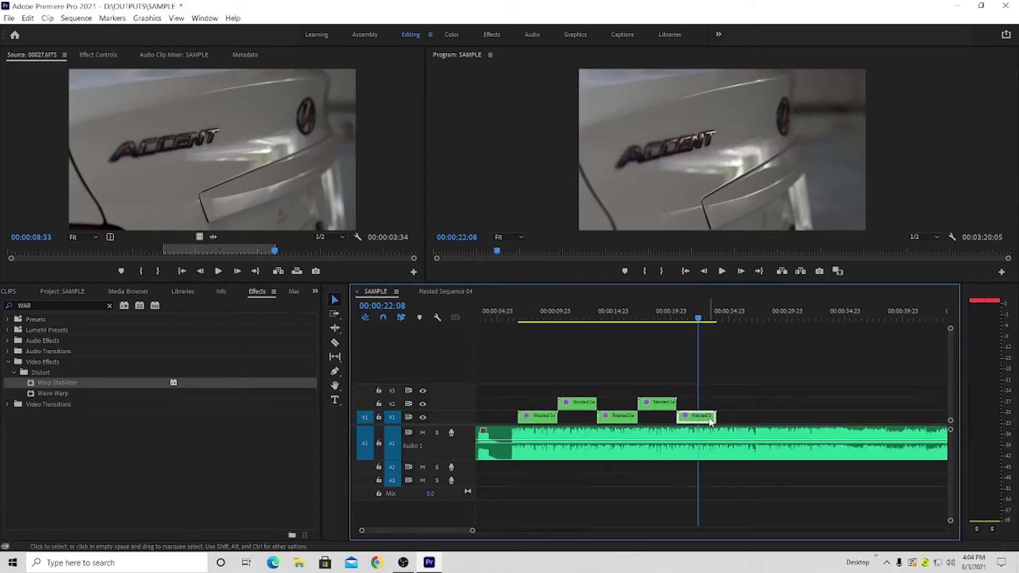
Park the playhead on the headlight shot at 00:00:11:16 and show the AUDIO bin's music track
left_click(668, 376)
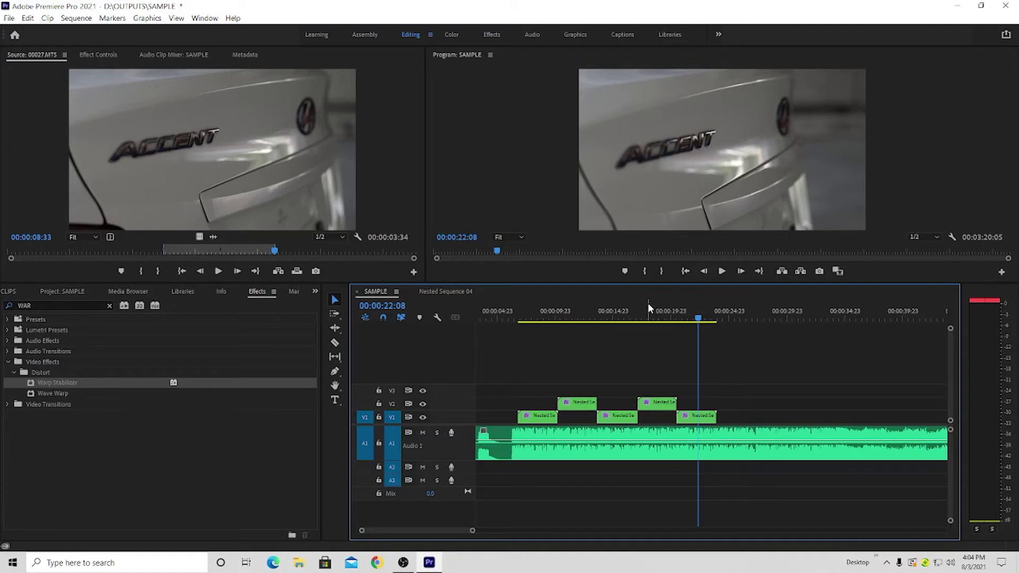
left_click_drag(559, 316, 546, 311)
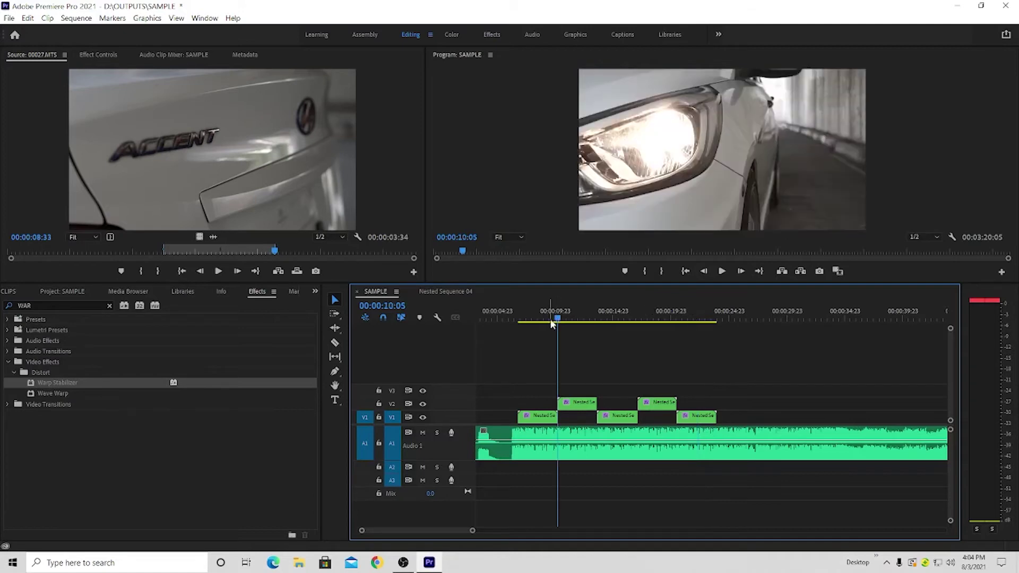
left_click(574, 315)
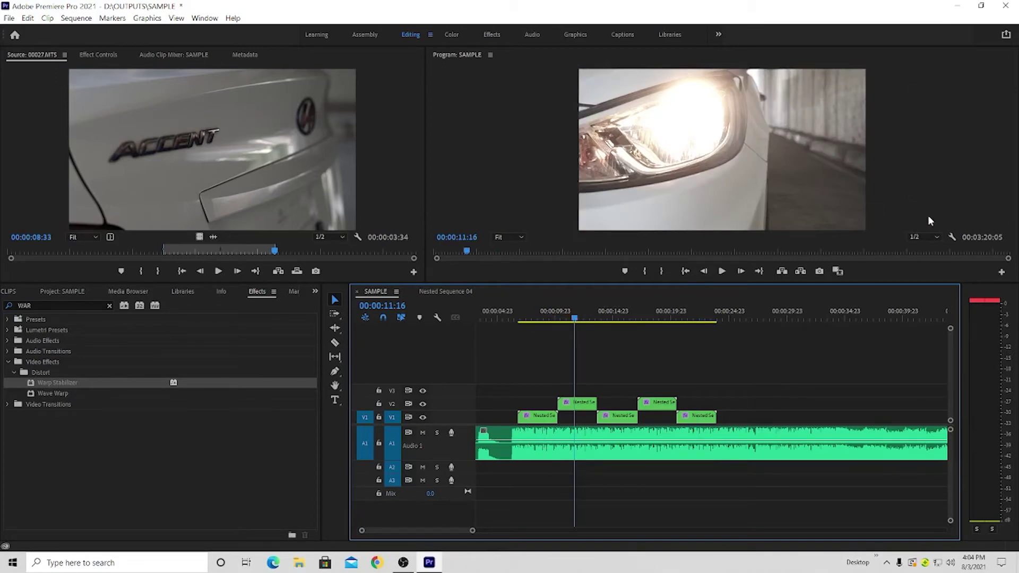
left_click(48, 292)
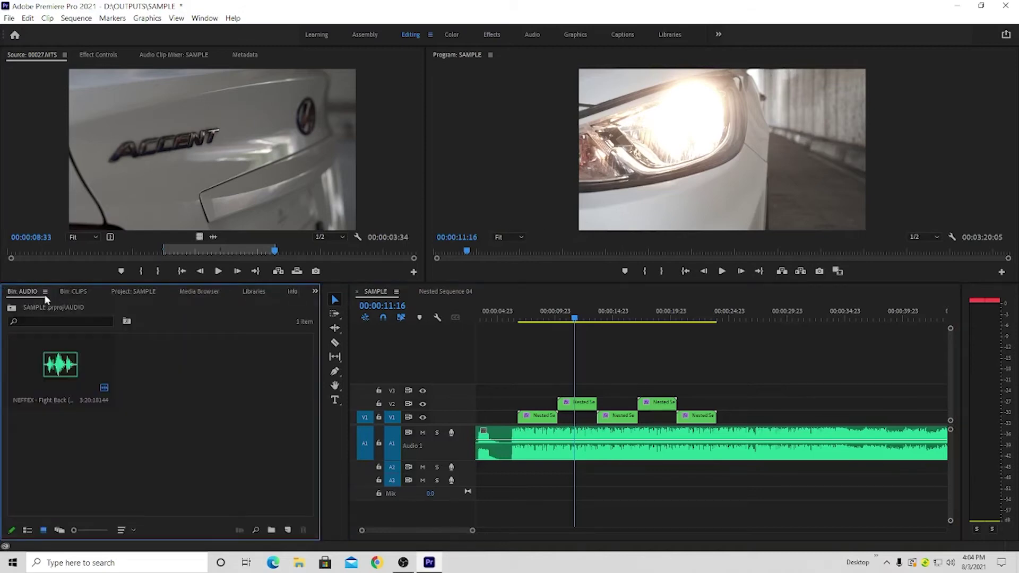
Create a new 1920×1080 Adjustment Layer from the SAMPLE project's New Item menu
left_click(134, 293)
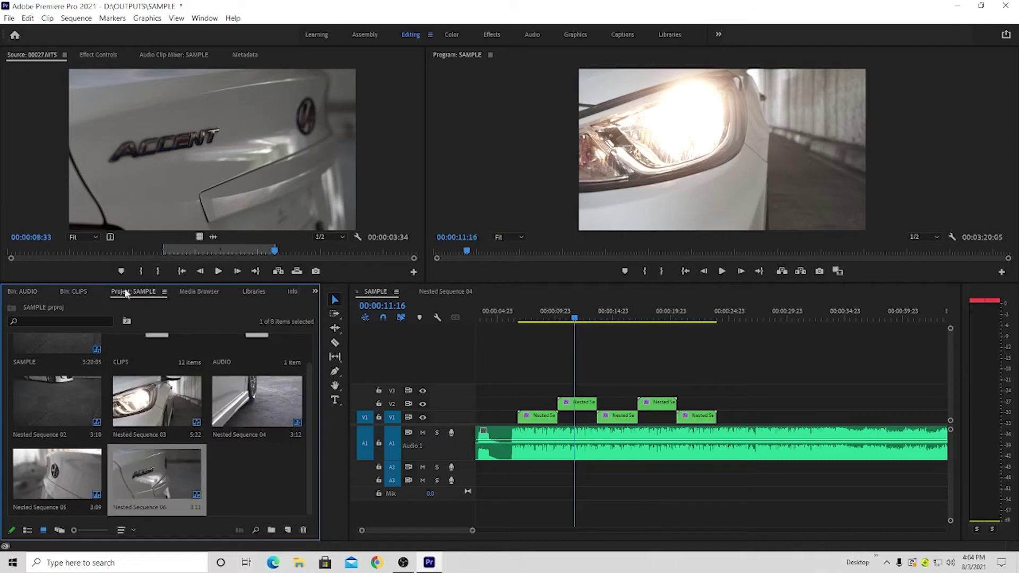
left_click(263, 488)
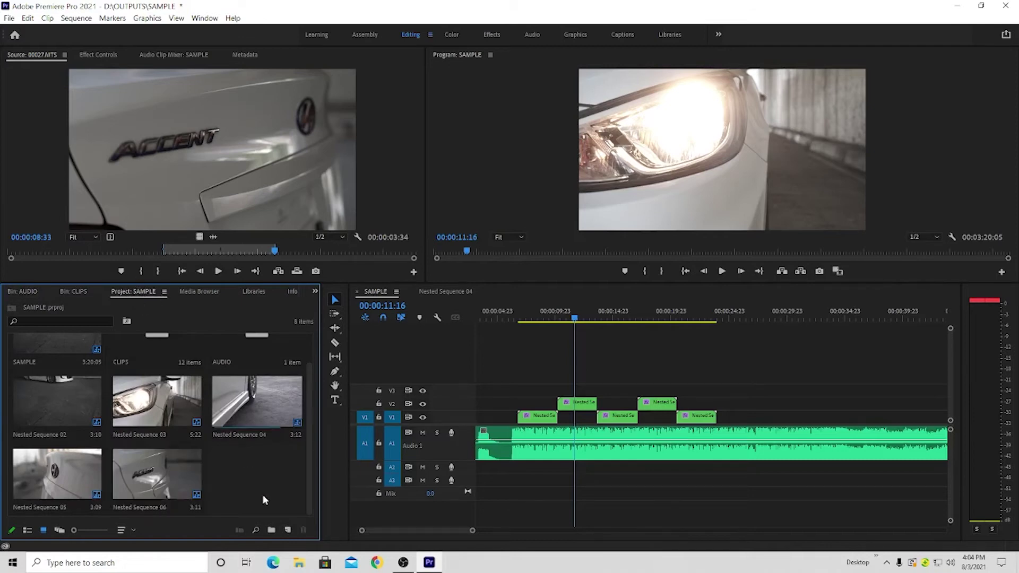
left_click(290, 531)
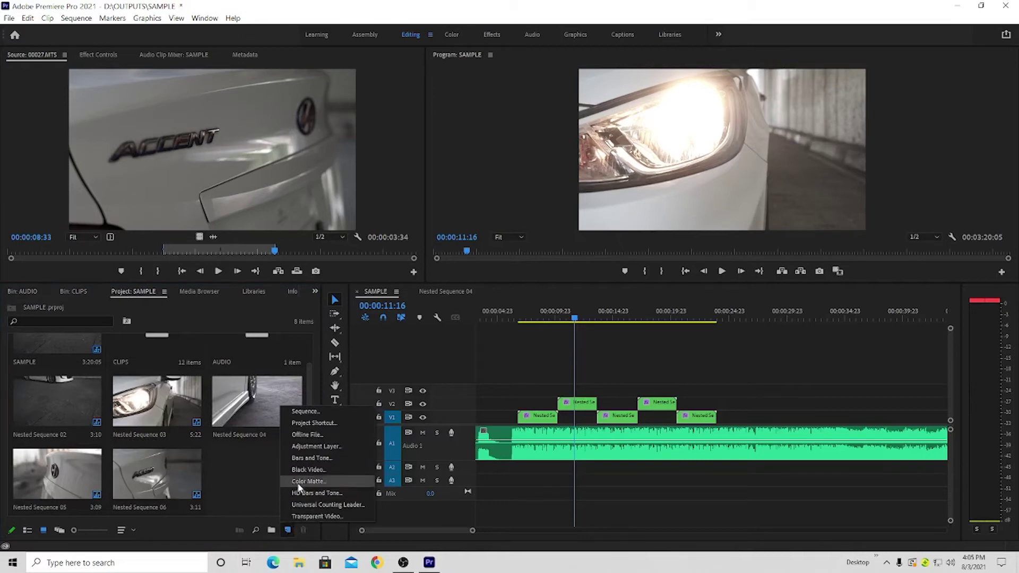
left_click(324, 445)
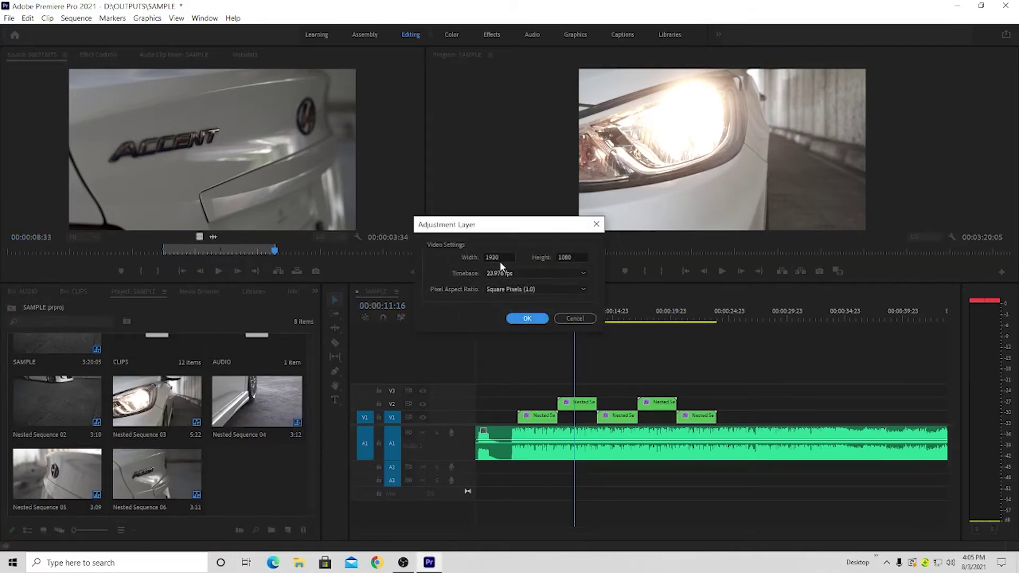
left_click(531, 321)
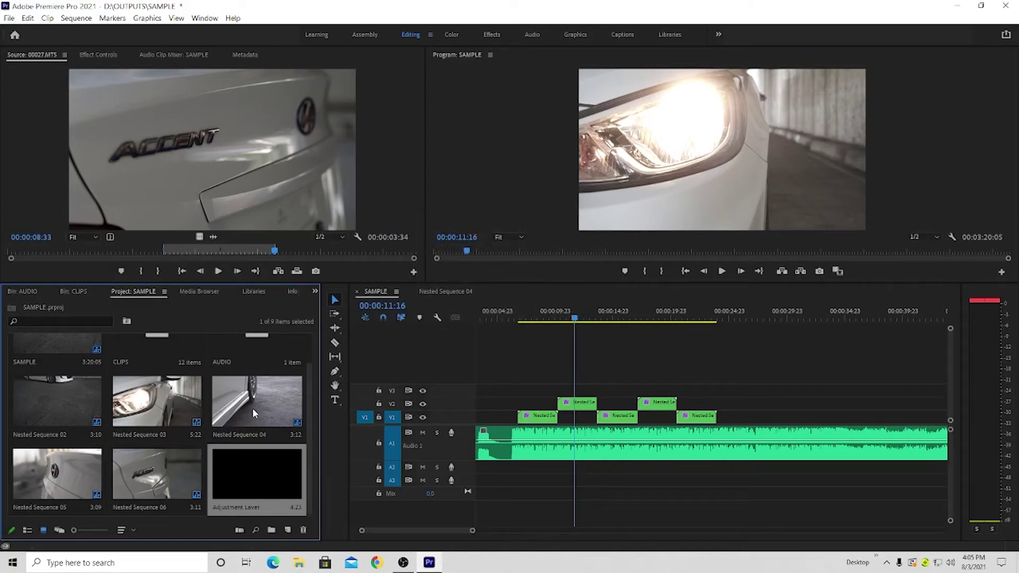
Place the Adjustment Layer on V5 and apply the Crop effect, found by searching 'CROP'
left_click_drag(243, 475, 512, 377)
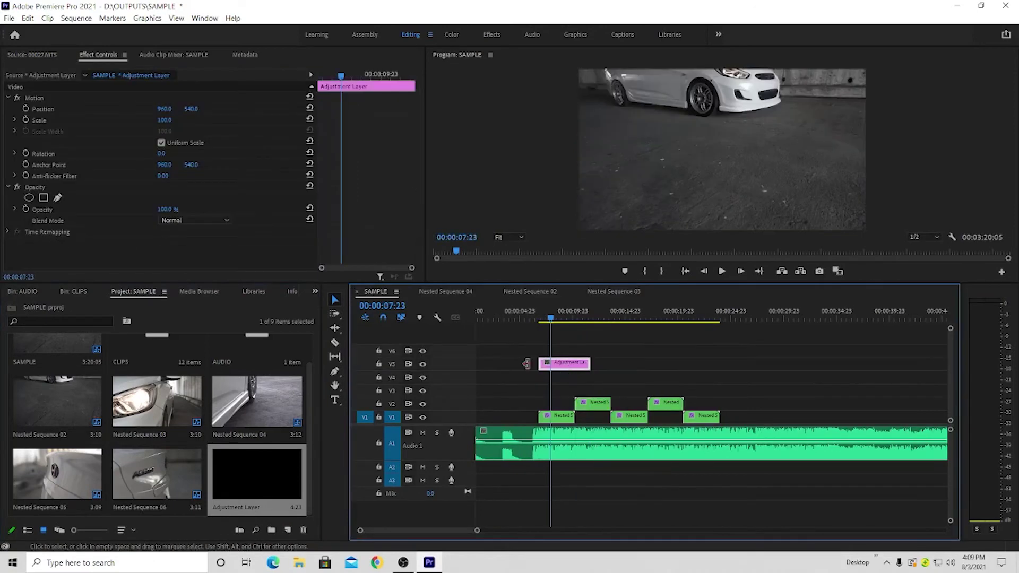
left_click(314, 295)
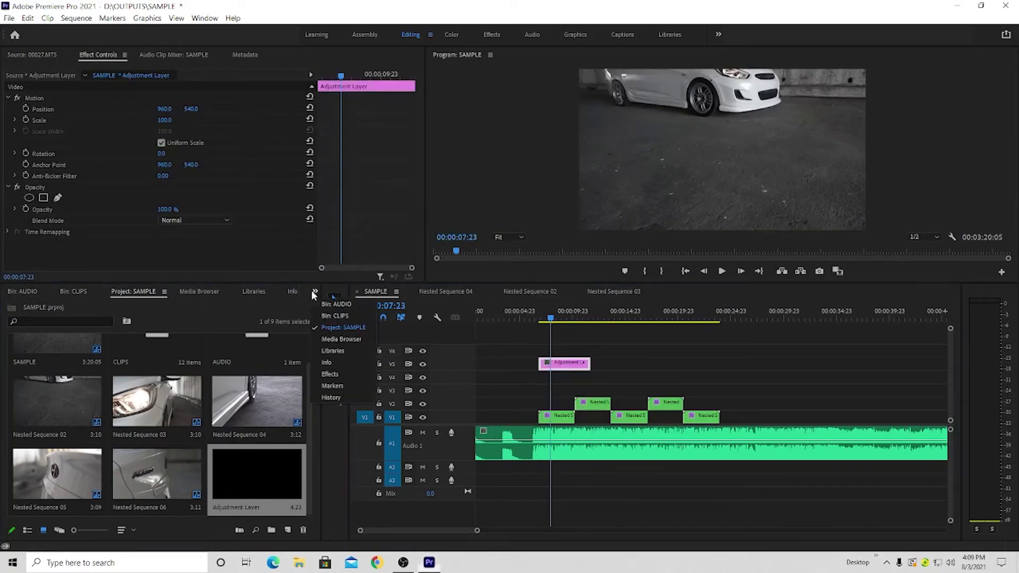
left_click(329, 377)
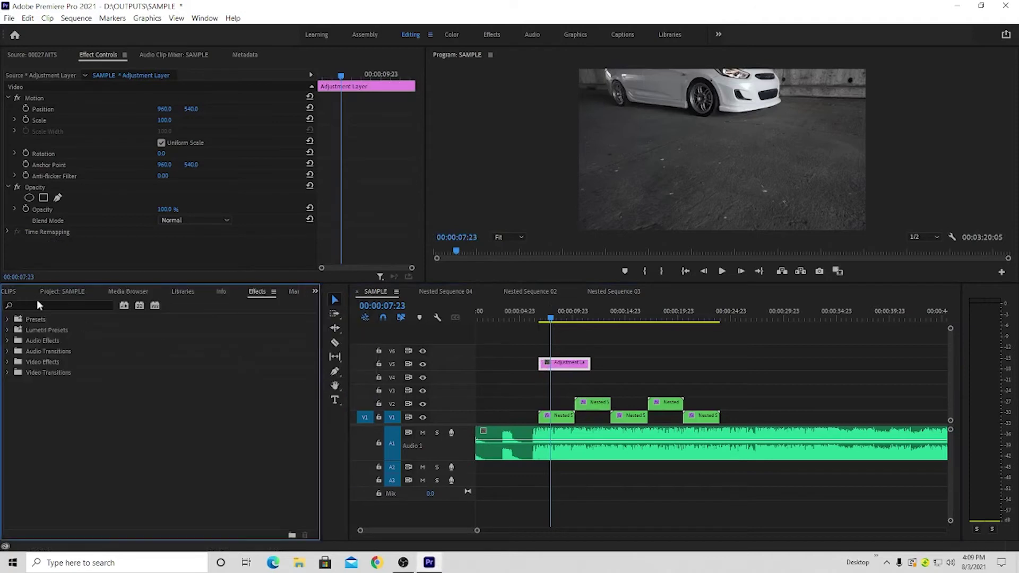
left_click(39, 301)
type("CRO")
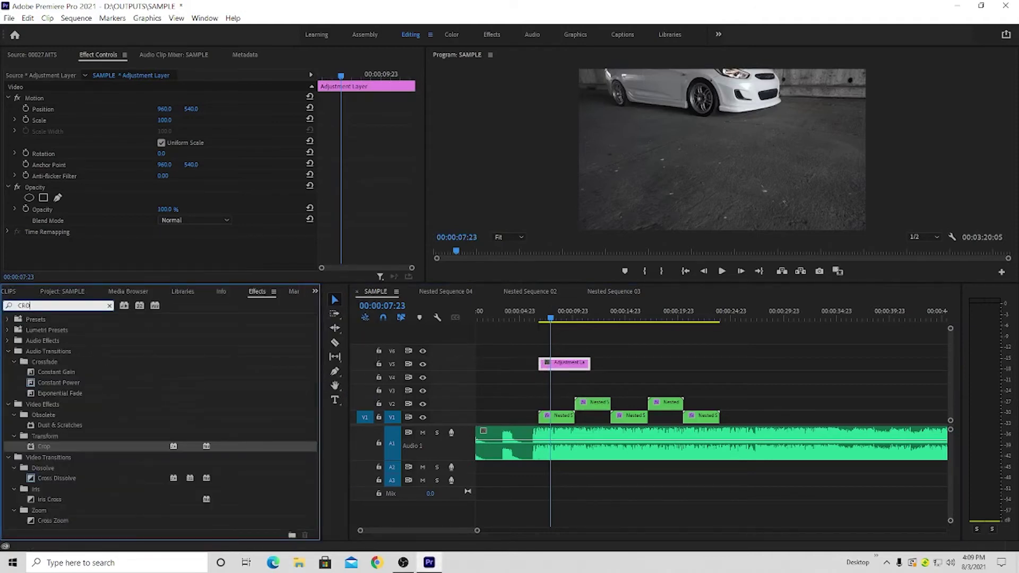
type("P")
left_click(51, 381)
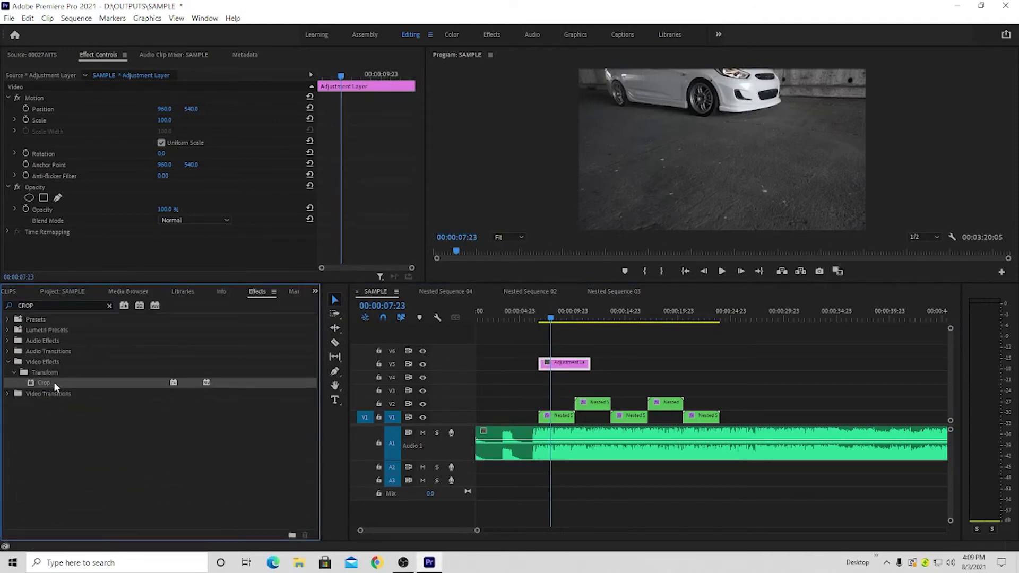
left_click_drag(56, 382, 435, 344)
left_click_drag(554, 360, 564, 366)
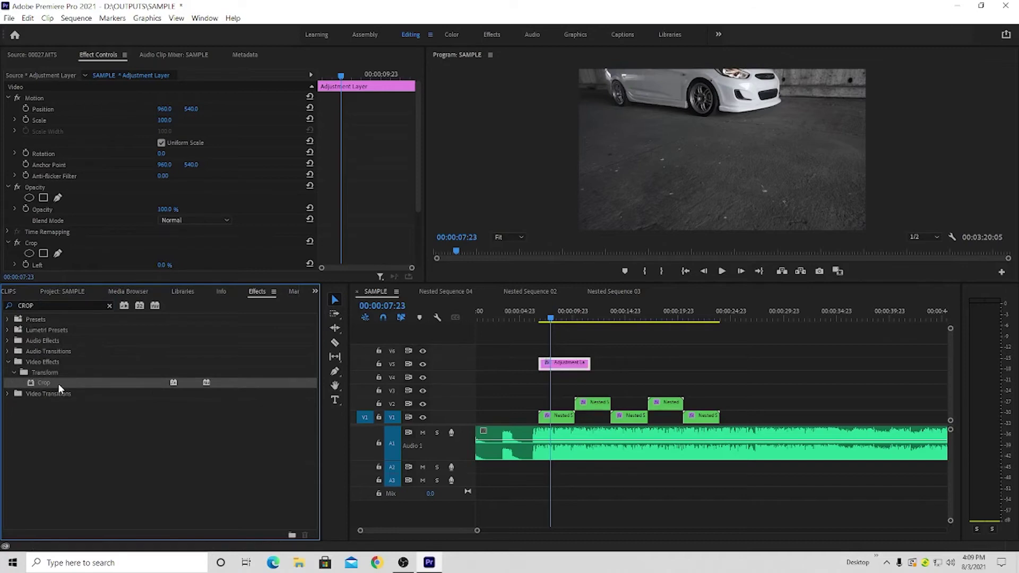
left_click(575, 364)
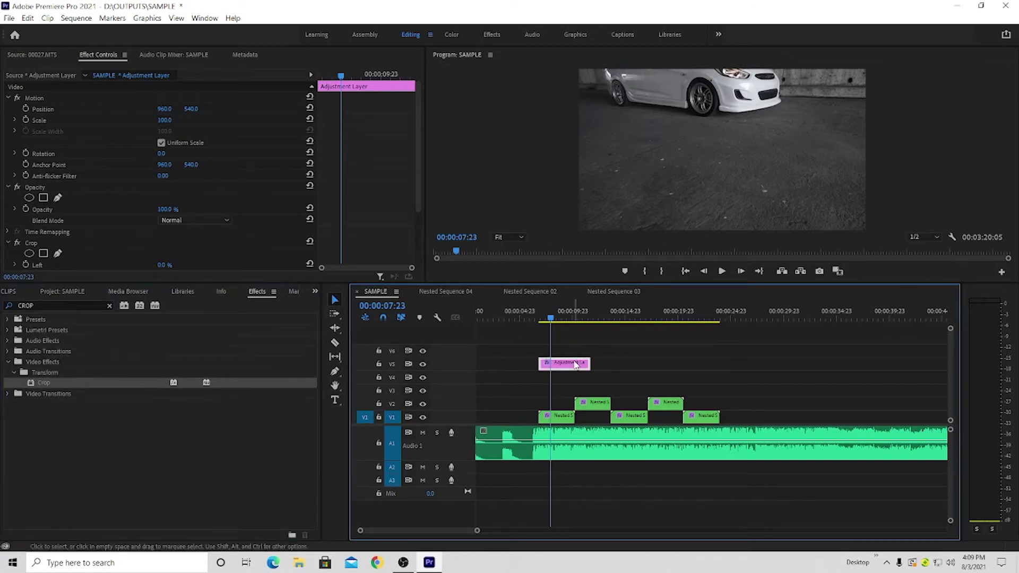
Set the adjustment layer's Crop Top and Bottom to 10% each, then preview at 00:00:06:05
left_click(573, 322)
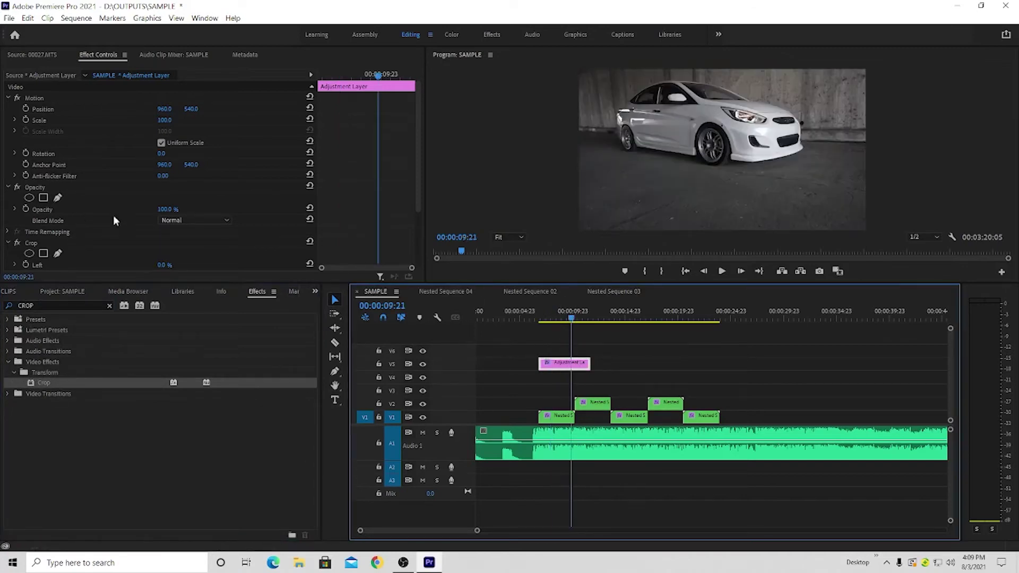
double_click(554, 365)
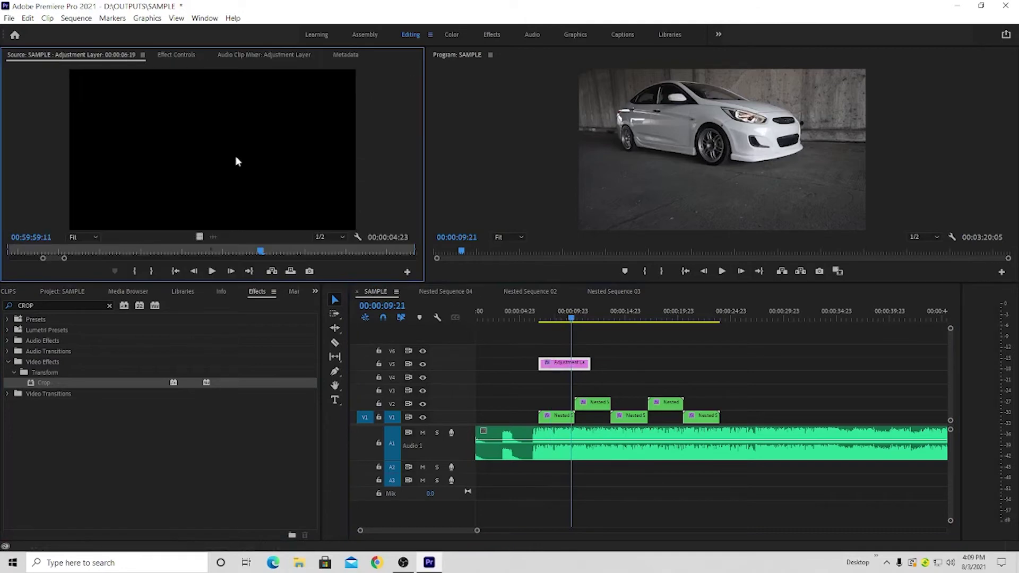
left_click(184, 54)
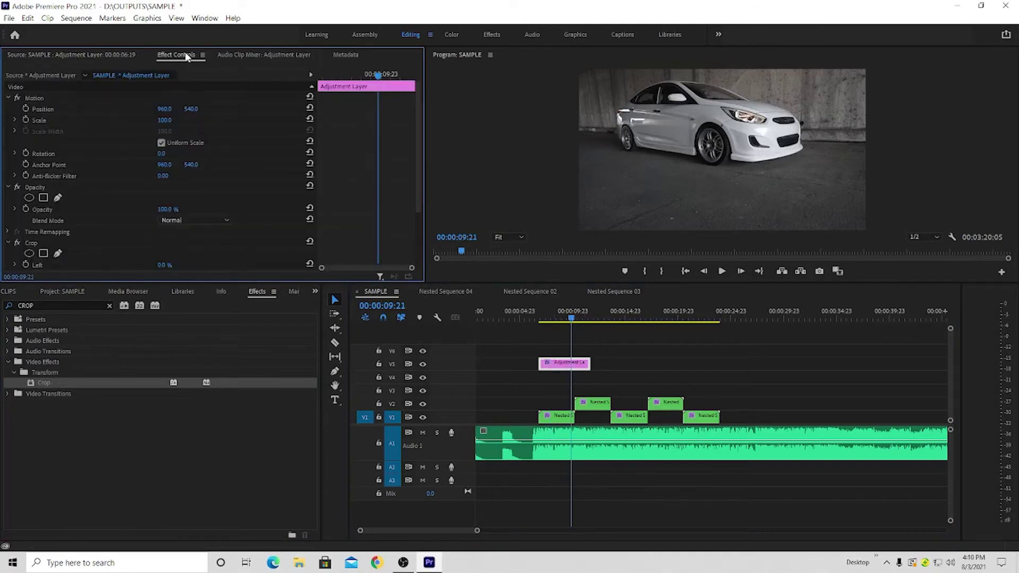
scroll(77, 199, "down", 3)
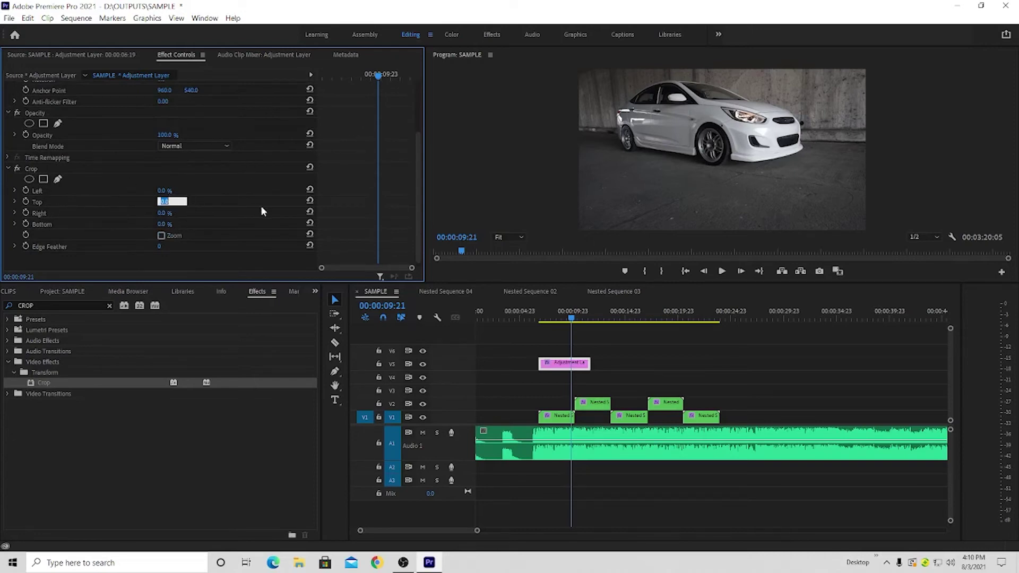
type("10")
key("Return")
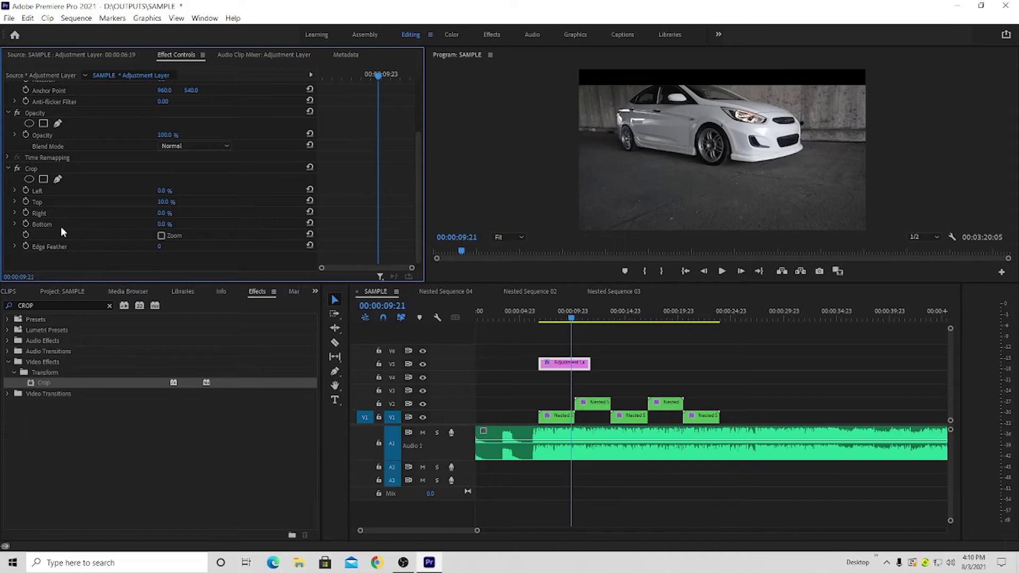
left_click(165, 223)
type("10")
key("Return")
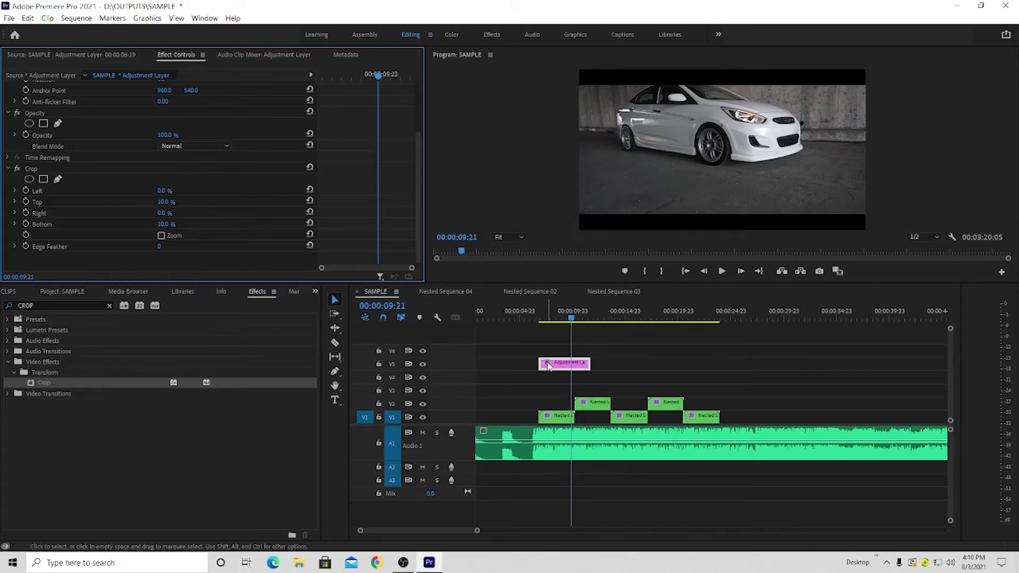
scroll(547, 369, "up", 1, "alt")
left_click(529, 319)
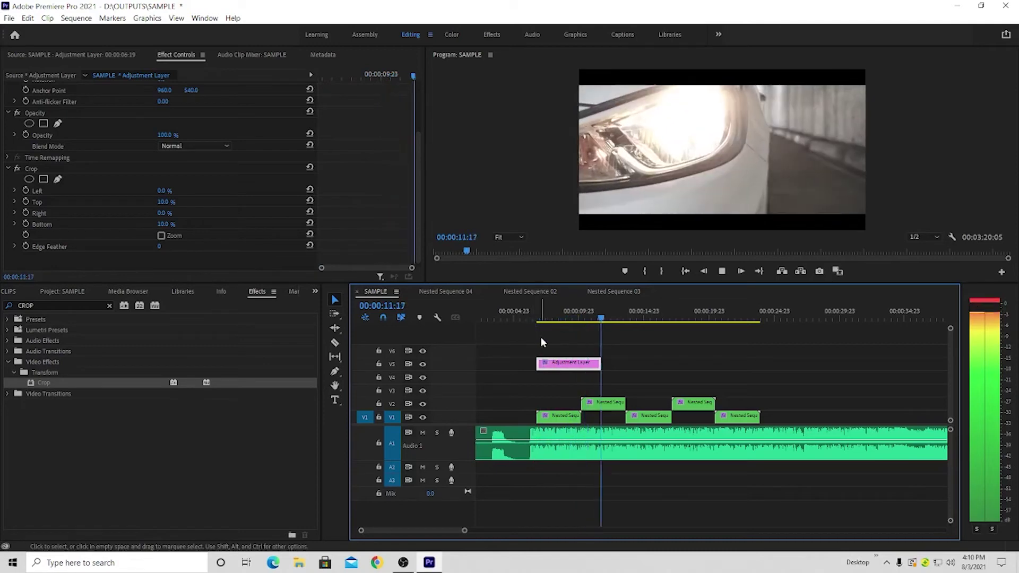
Extend the V5 adjustment layer so it covers all the car clips
left_click(614, 317)
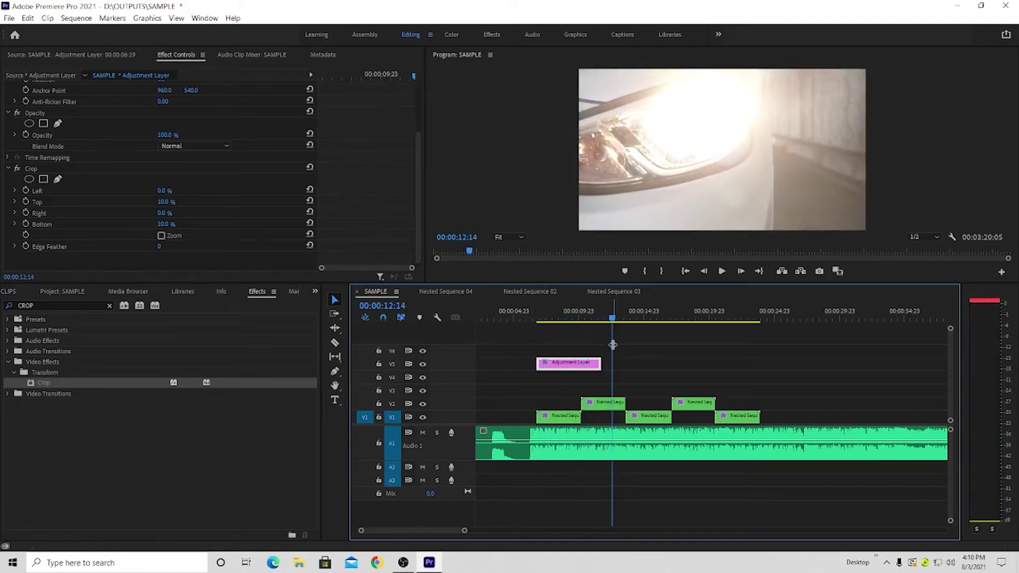
left_click(608, 353)
left_click(591, 314)
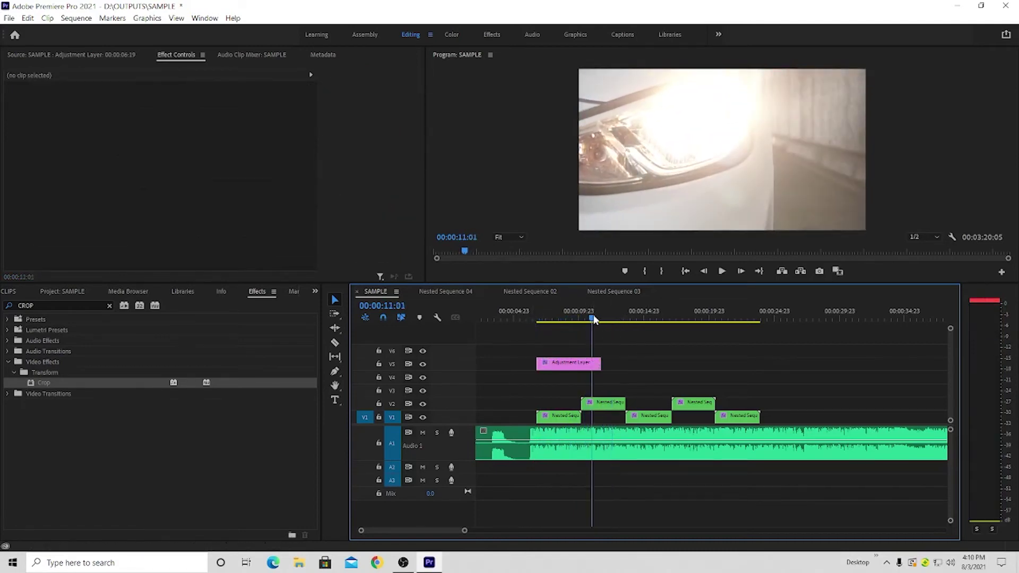
left_click_drag(596, 362, 759, 363)
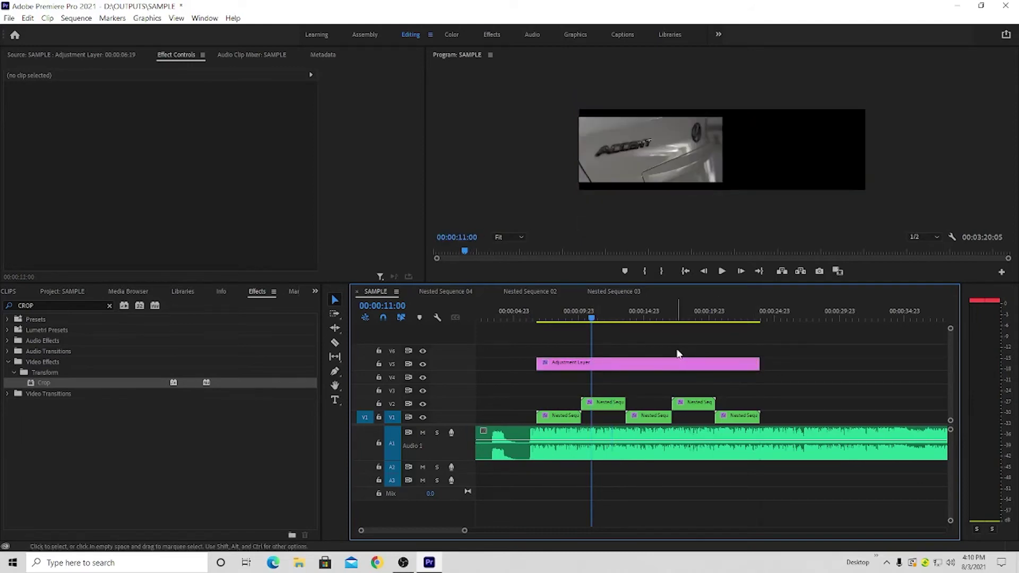
Play back and scrub through the letterboxed sequence, then show the SAMPLE project bin
key("space")
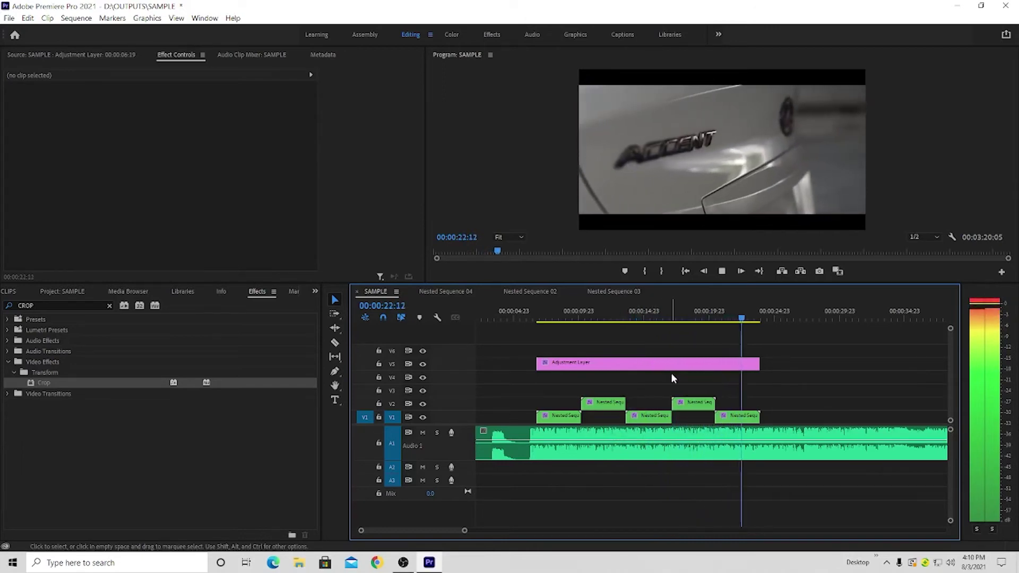
key("space")
left_click(652, 313)
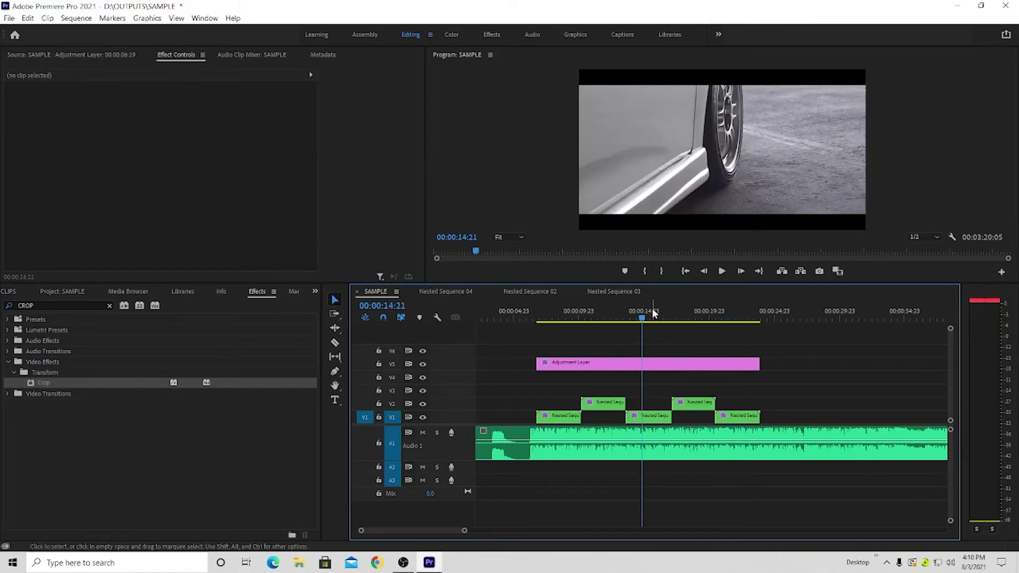
left_click_drag(674, 317, 736, 318)
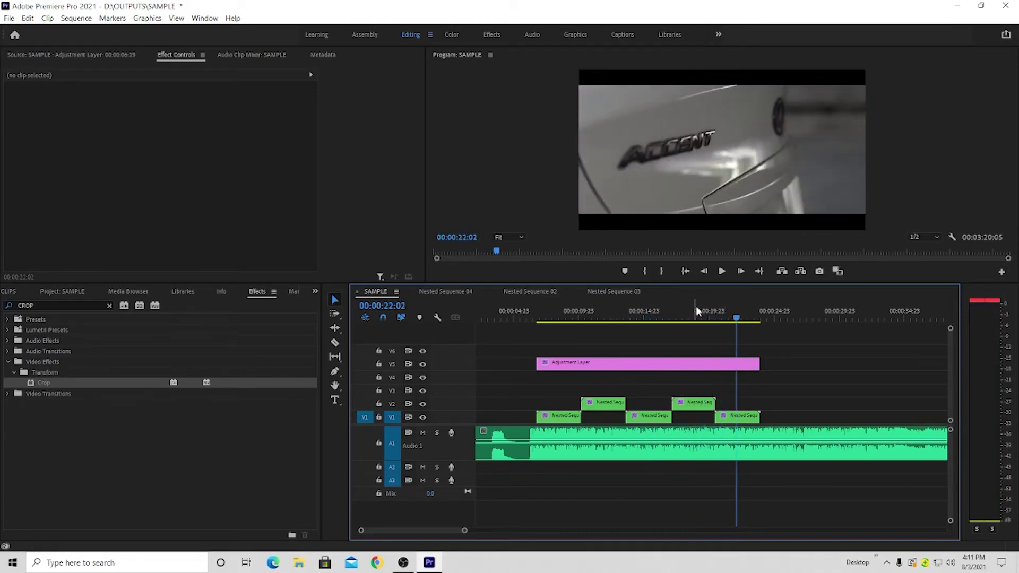
left_click(602, 318)
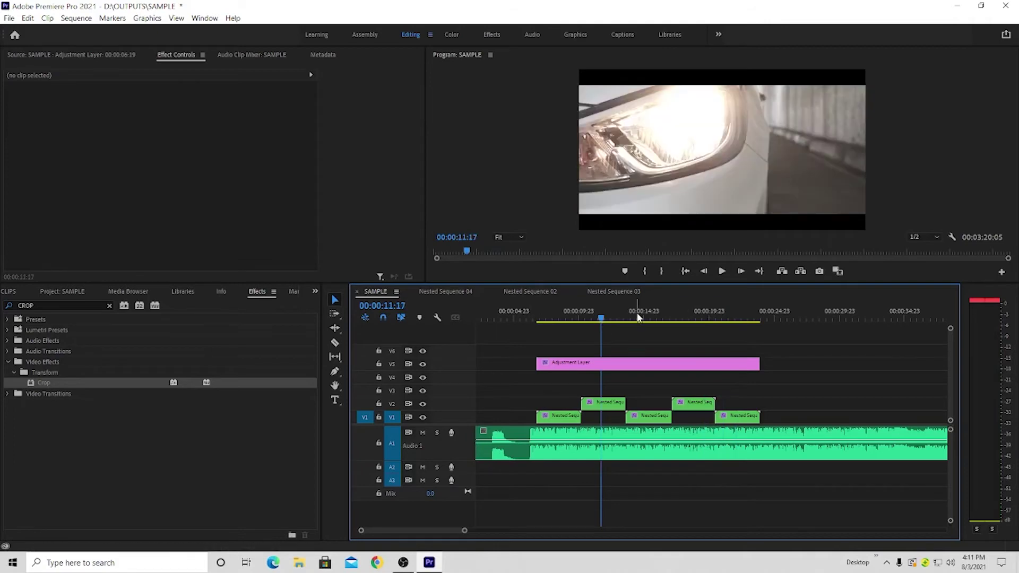
left_click(635, 318)
left_click(680, 318)
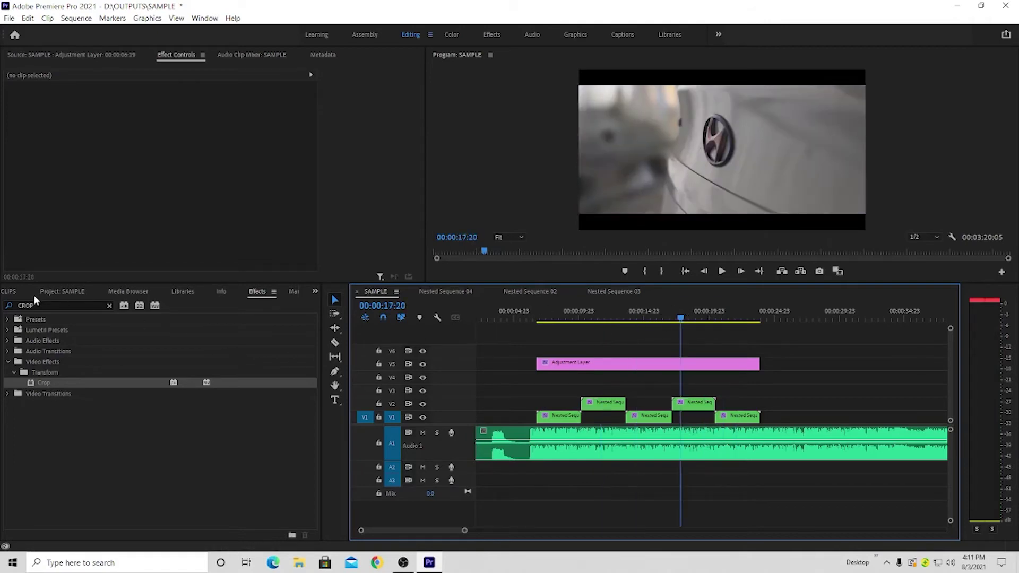
left_click(62, 291)
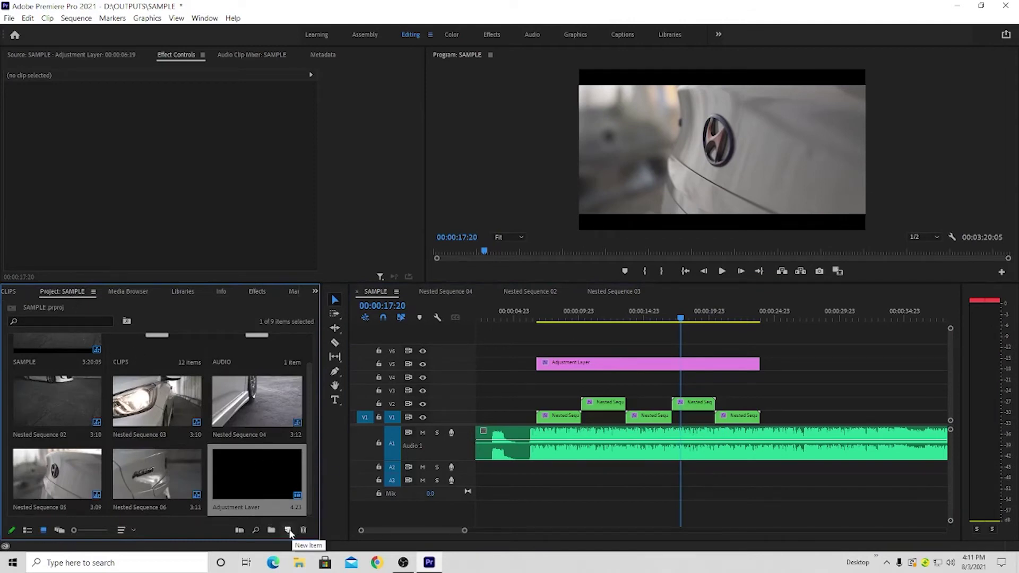
Create a second 1920×1080 Adjustment Layer and place it on track V4 near the start
left_click(288, 530)
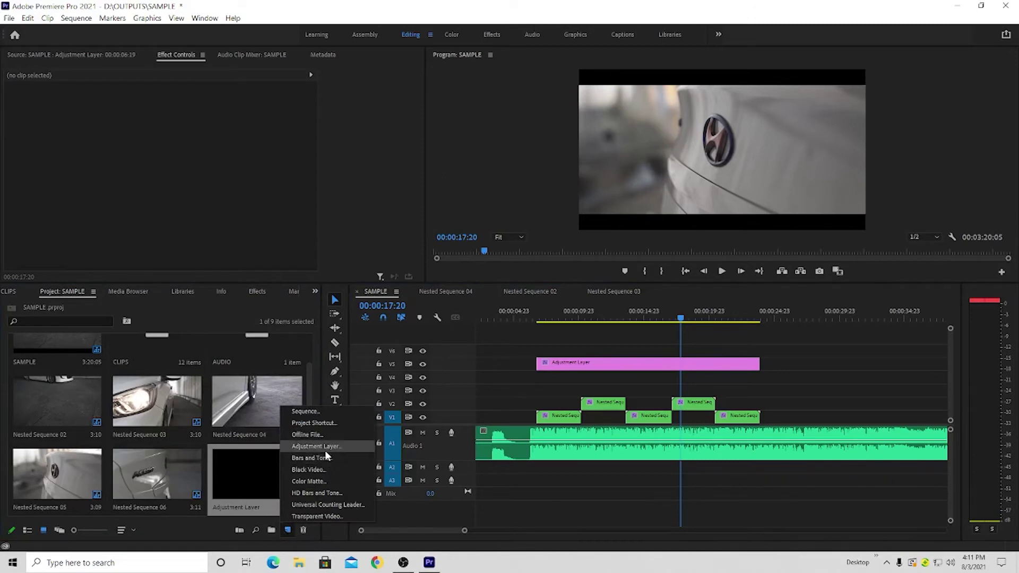
left_click(324, 448)
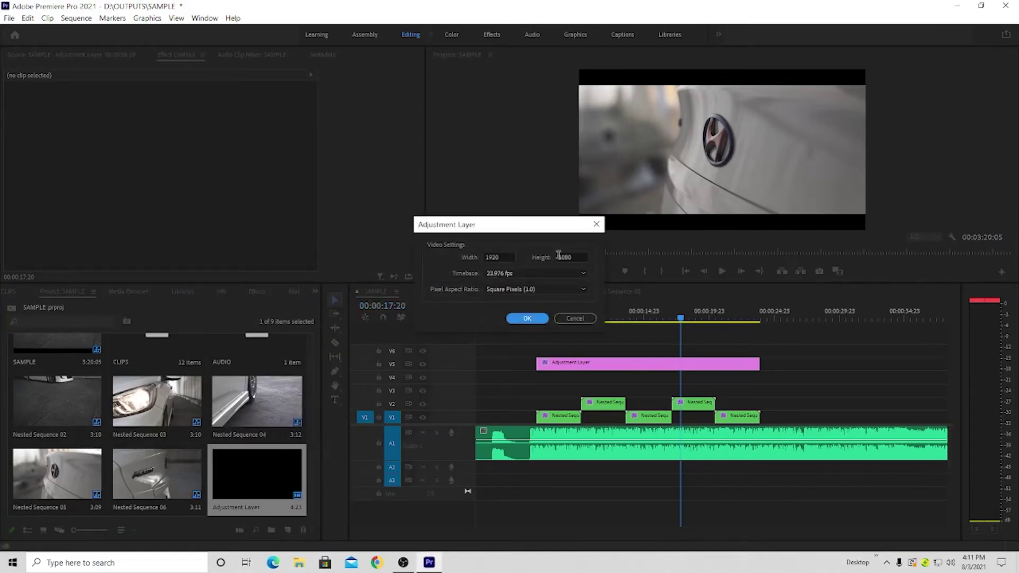
left_click(539, 319)
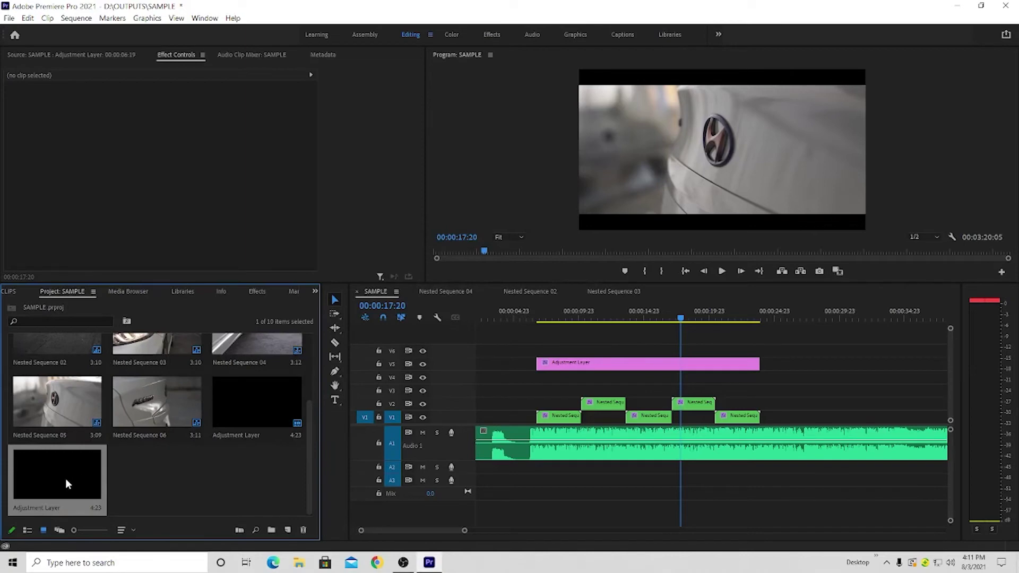
left_click_drag(65, 479, 553, 378)
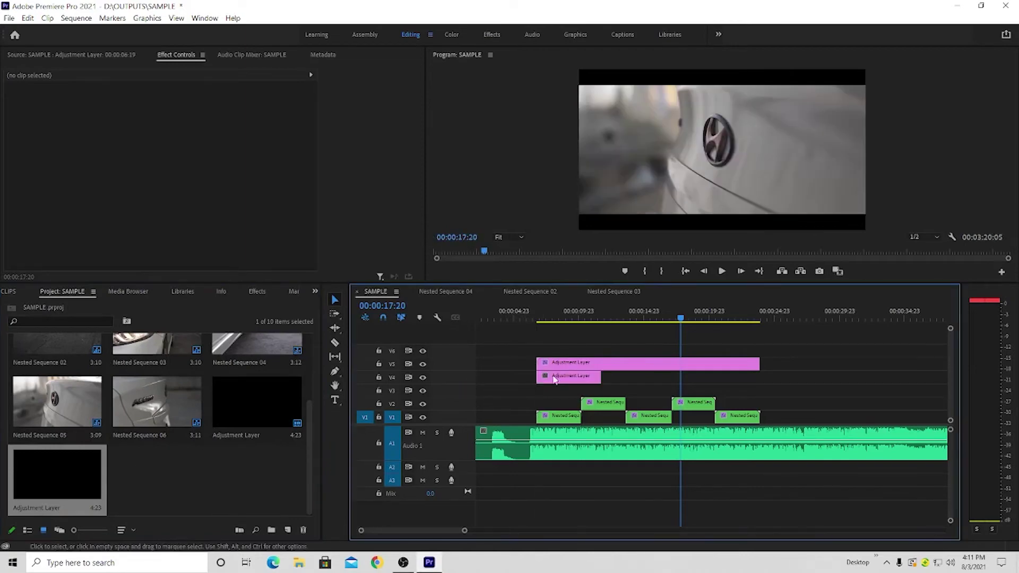
Select the V4 adjustment layer and switch to the Color workspace
left_click(569, 314)
left_click(569, 375)
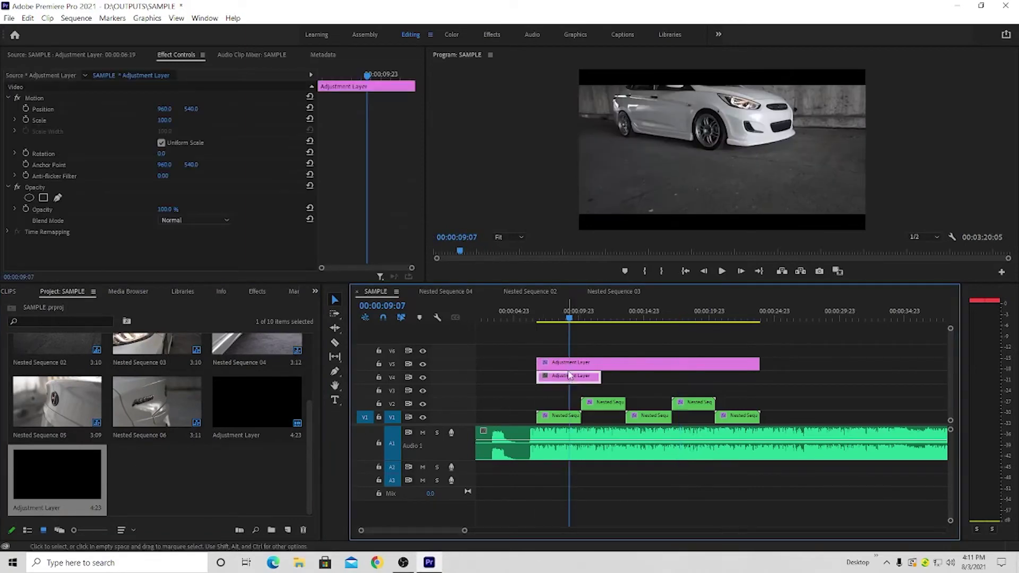
left_click(572, 365)
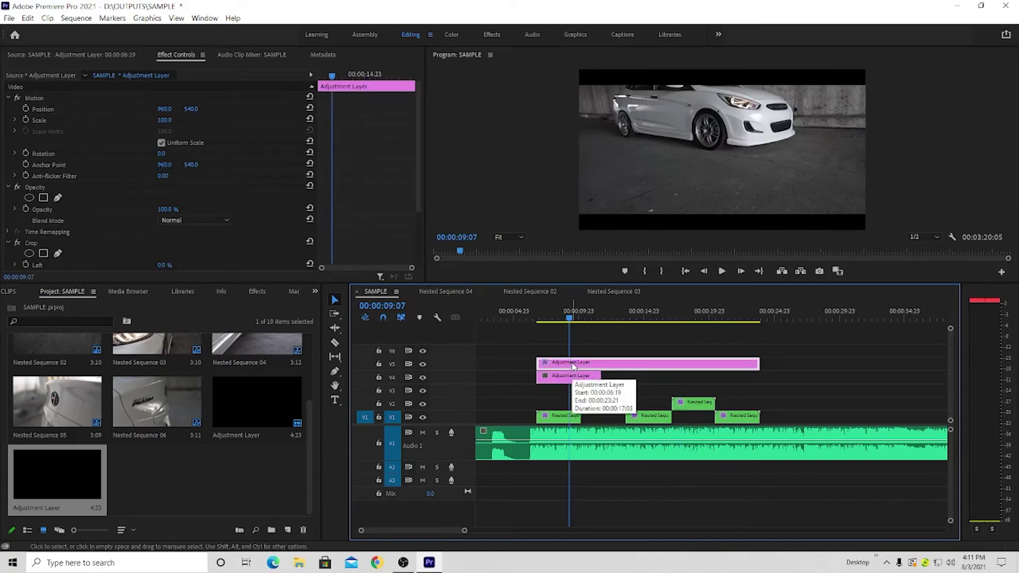
left_click(581, 380)
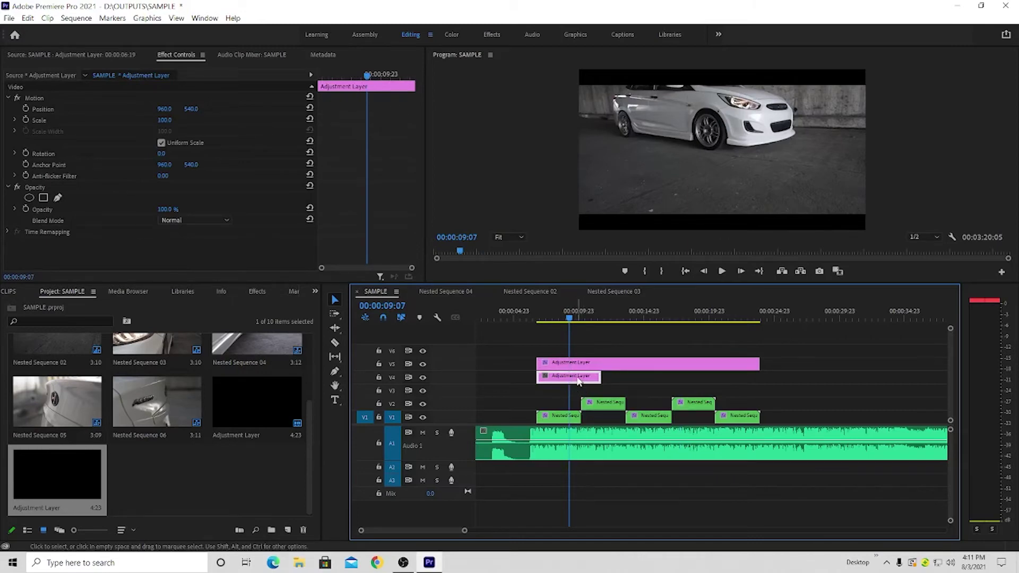
left_click(620, 389)
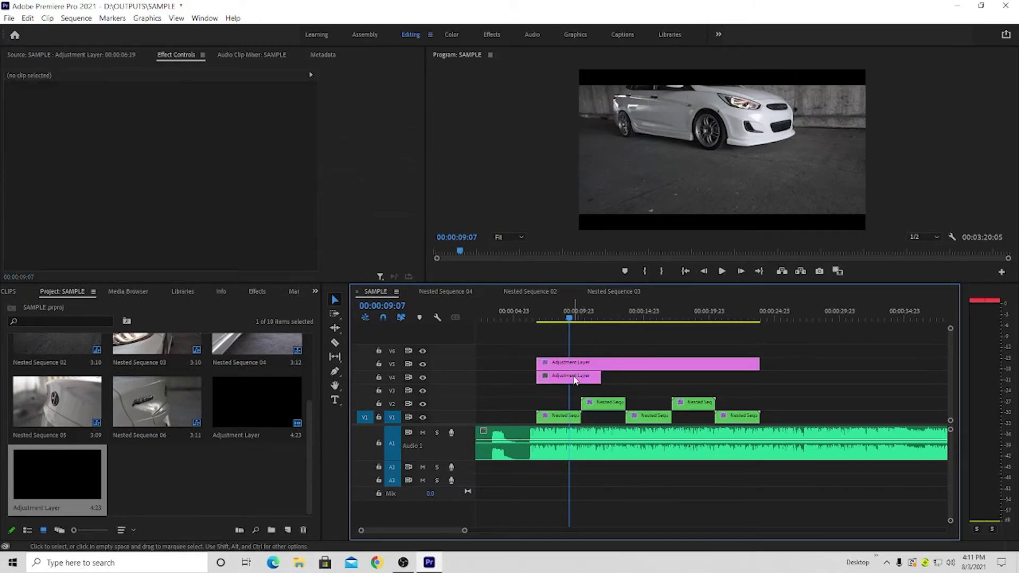
left_click(570, 378)
left_click(451, 35)
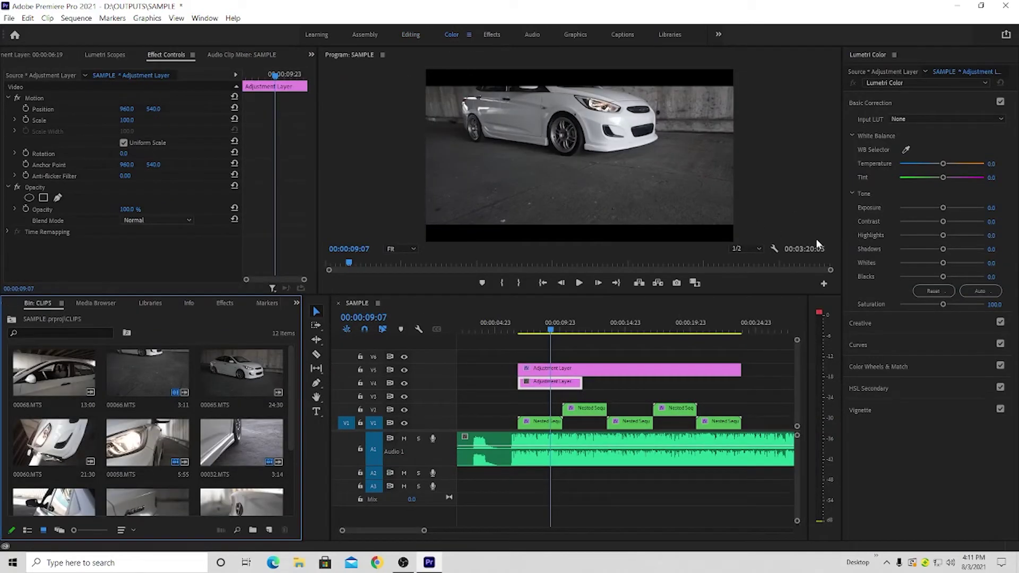
Grade the V4 adjustment layer: Temperature -11.3, Highlights 61.5, Whites 61.3, Blacks -18.8
left_click(602, 389)
key("Left")
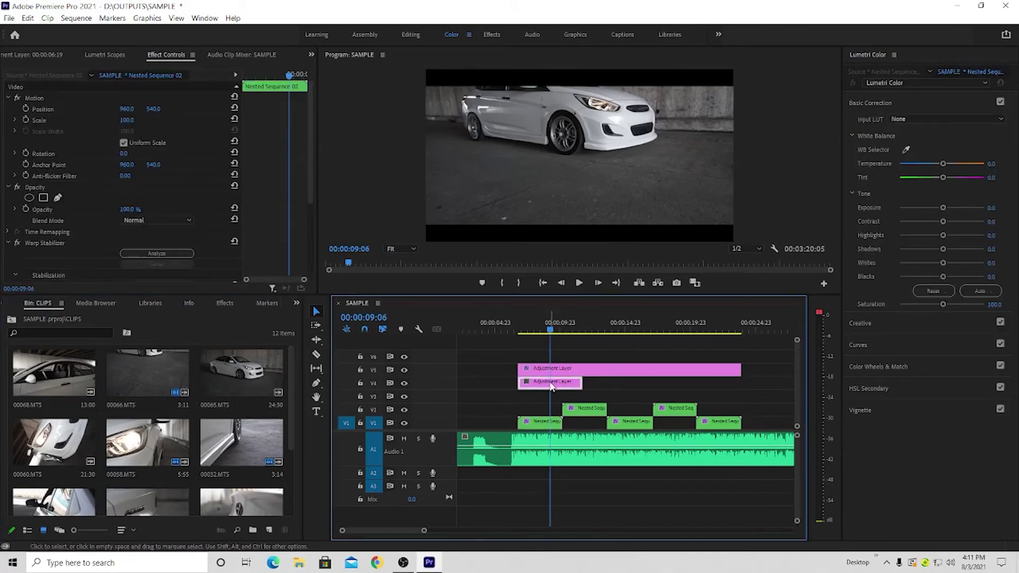
left_click(551, 384)
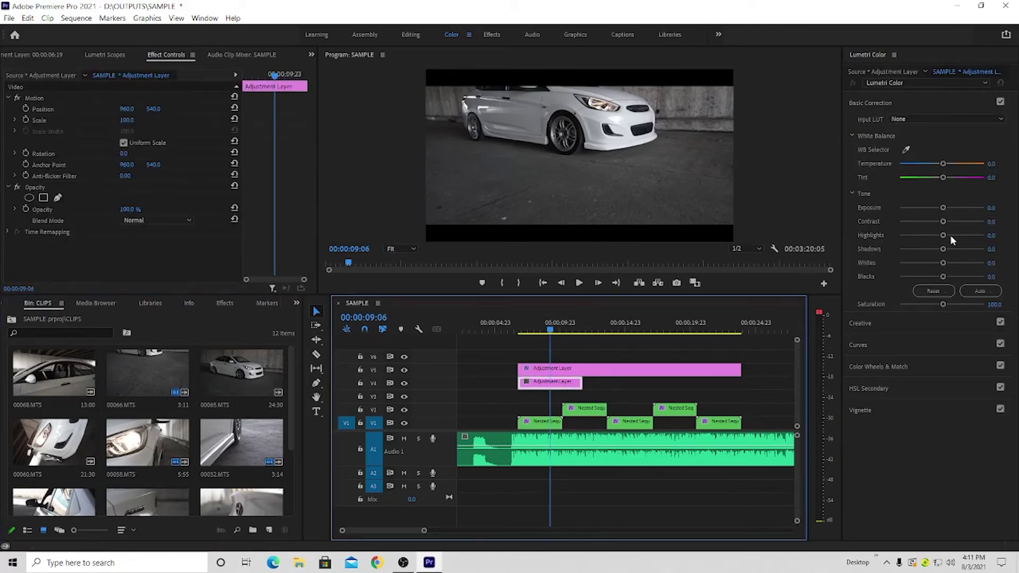
mouse_move(950, 236)
left_mouse_down()
mouse_move(963, 235)
mouse_move(968, 262)
left_mouse_up()
left_click_drag(943, 163, 937, 164)
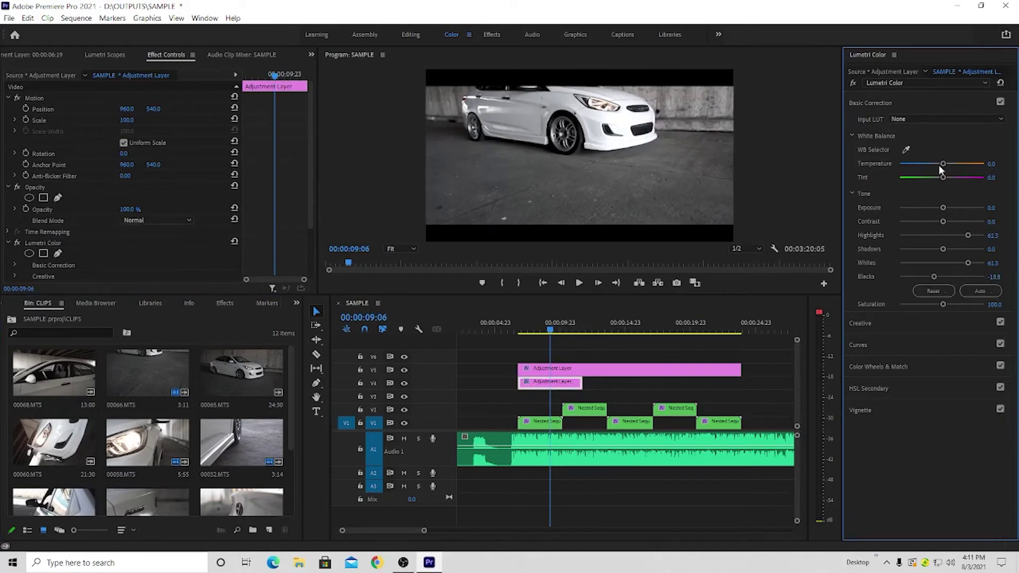
left_click_drag(942, 276, 933, 276)
Extend the V4 adjustment layer's end to match the V5 layer above it
left_click_drag(585, 385, 741, 385)
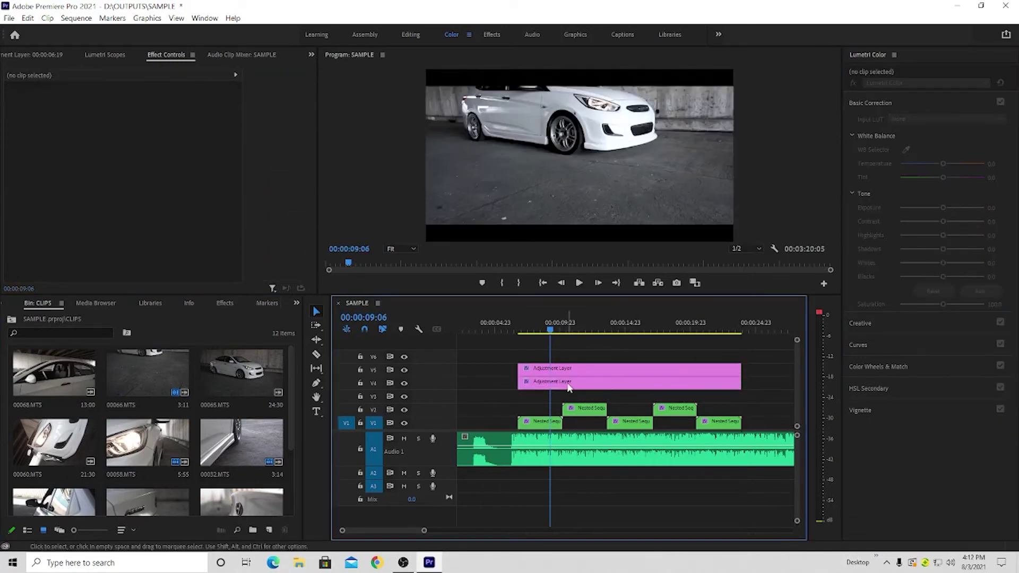
left_click(719, 421)
left_click(583, 385)
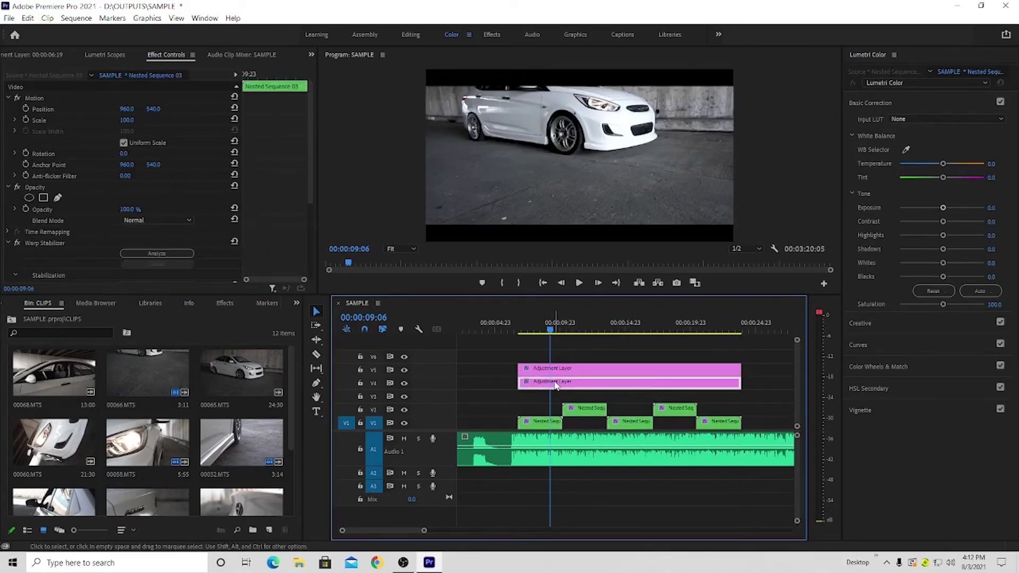
left_click(638, 396)
left_click(604, 384)
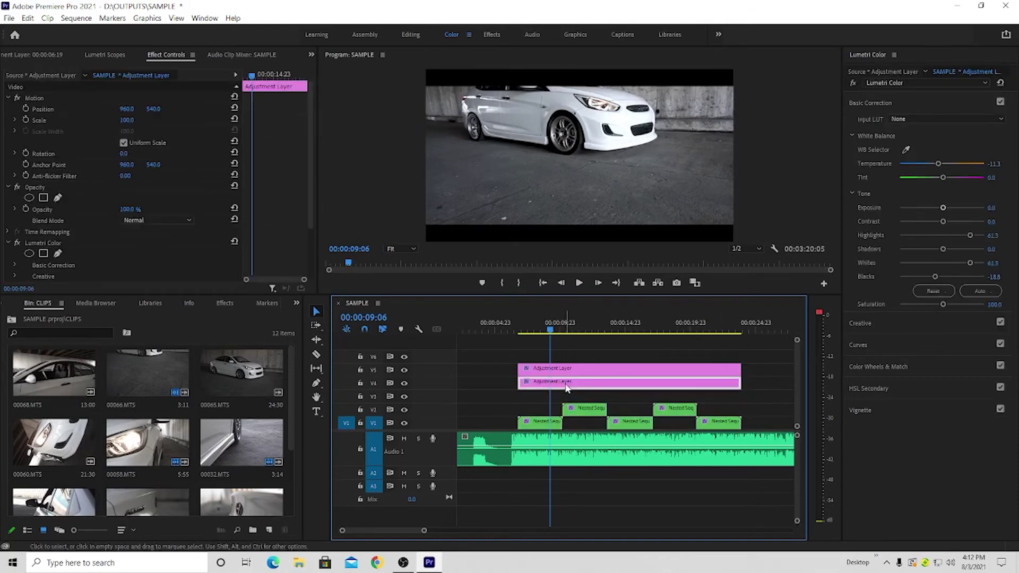
left_click_drag(550, 326, 536, 326)
Play the sequence from near 00:00:05 to review the adjustment-layer grade
left_click(541, 448)
left_click(503, 327)
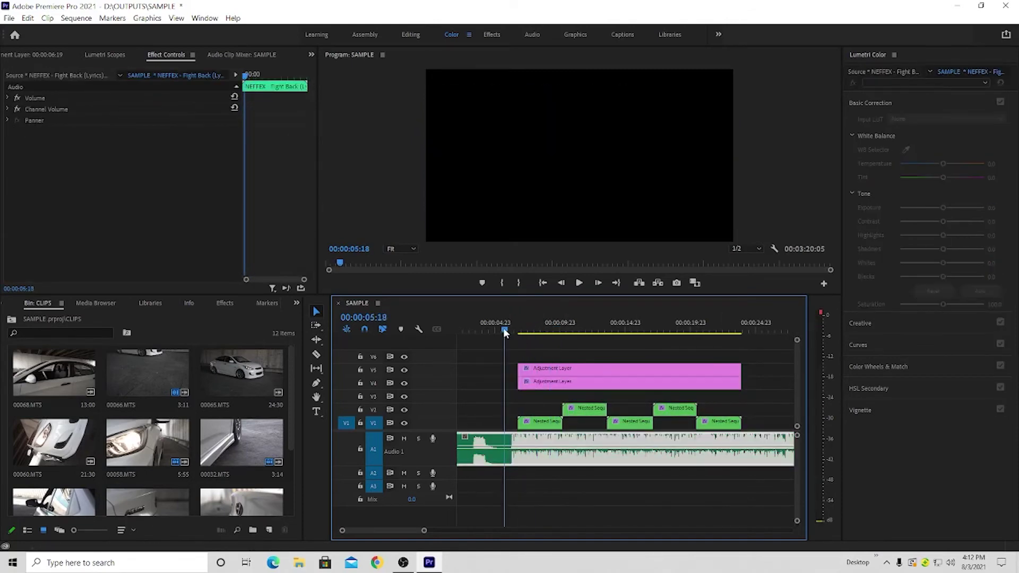
key("space")
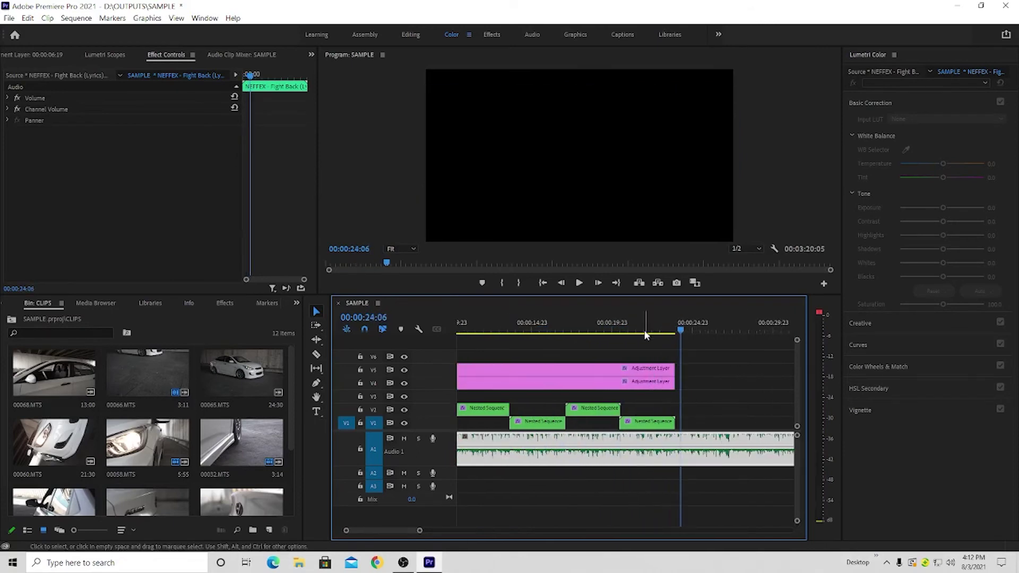
left_click(689, 383)
Give Nested Sequences 06 and 05 cooler Lumetri grades with adjusted highlights and whites
left_click(679, 421)
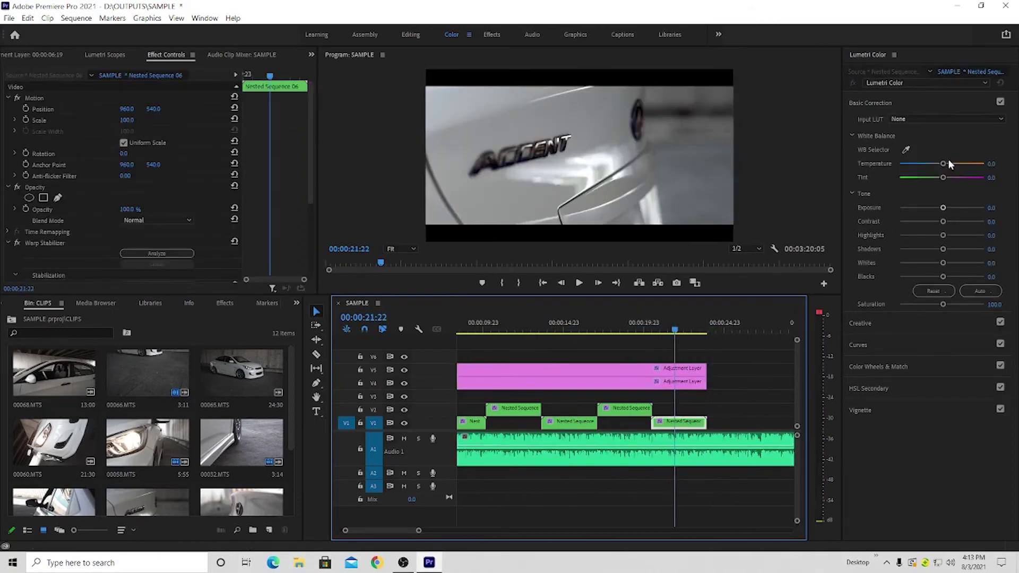
mouse_move(942, 262)
left_mouse_down()
mouse_move(969, 263)
mouse_move(954, 235)
left_mouse_up()
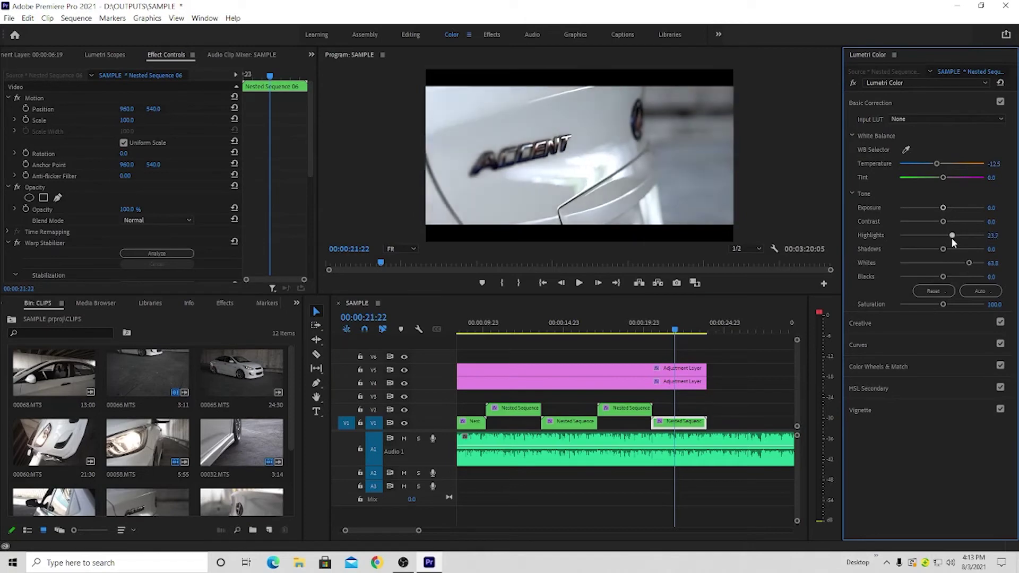
left_click_drag(943, 277, 922, 277)
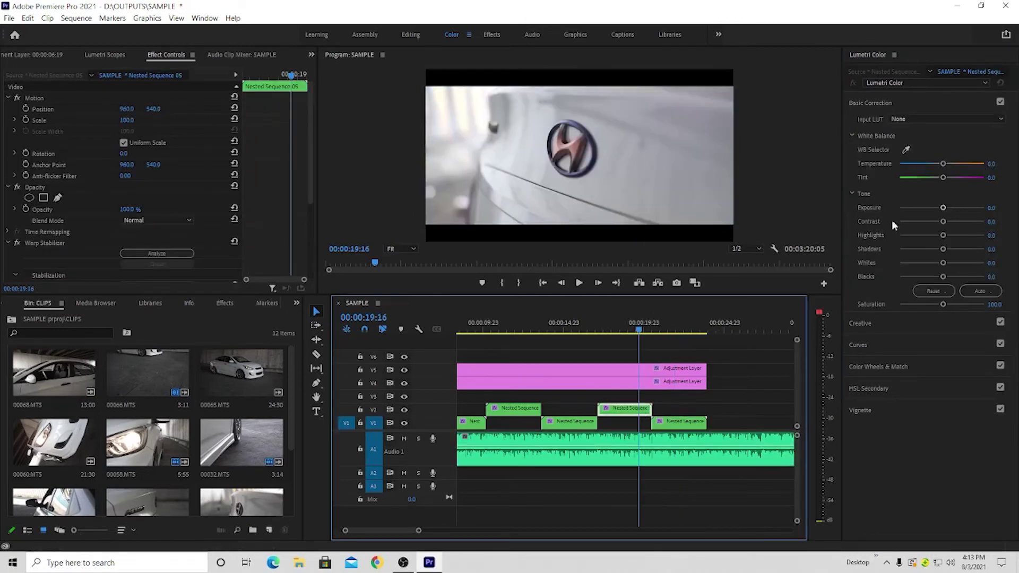
mouse_move(943, 235)
left_mouse_down()
mouse_move(956, 235)
mouse_move(955, 262)
mouse_move(925, 276)
left_mouse_up()
Grade Nested Sequence 04, pulling highlights down to -100 and adjusting whites and blacks
left_click(623, 330)
left_click(573, 330)
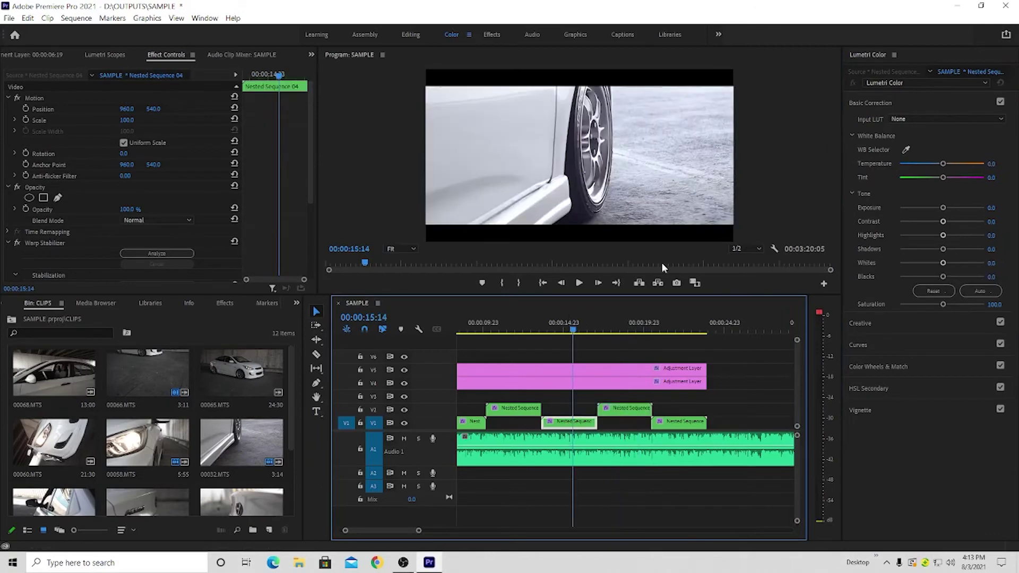
left_click_drag(943, 235, 896, 236)
mouse_move(943, 263)
left_mouse_down()
mouse_move(934, 265)
mouse_move(958, 264)
mouse_move(935, 277)
left_mouse_up()
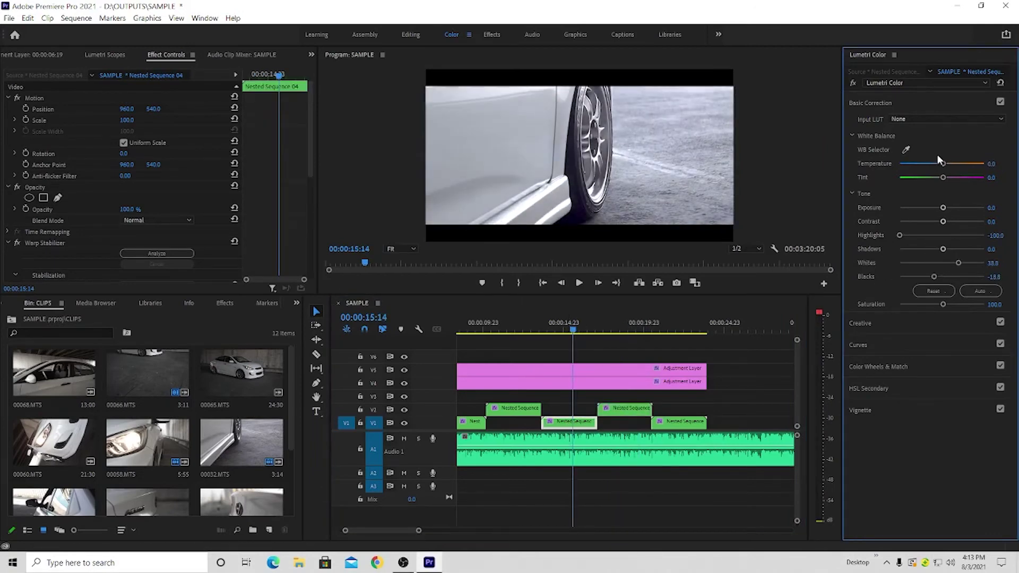
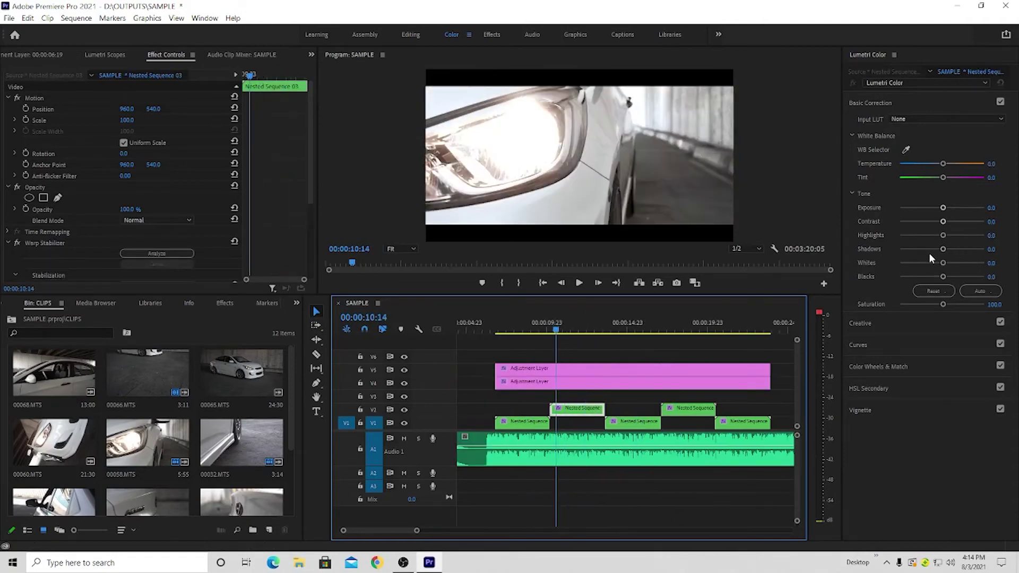
Lower Nested Sequence 03's Lumetri Highlights to -27.5 and Whites to -58.8, then deselect all clips
mouse_move(943, 263)
left_mouse_down()
mouse_move(917, 263)
mouse_move(930, 236)
left_mouse_up()
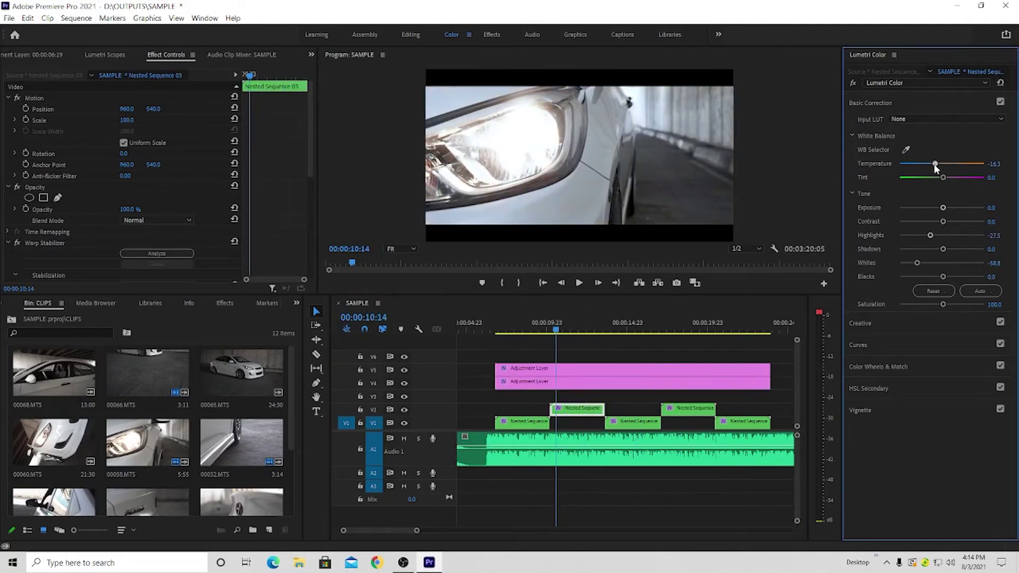
left_click(529, 329)
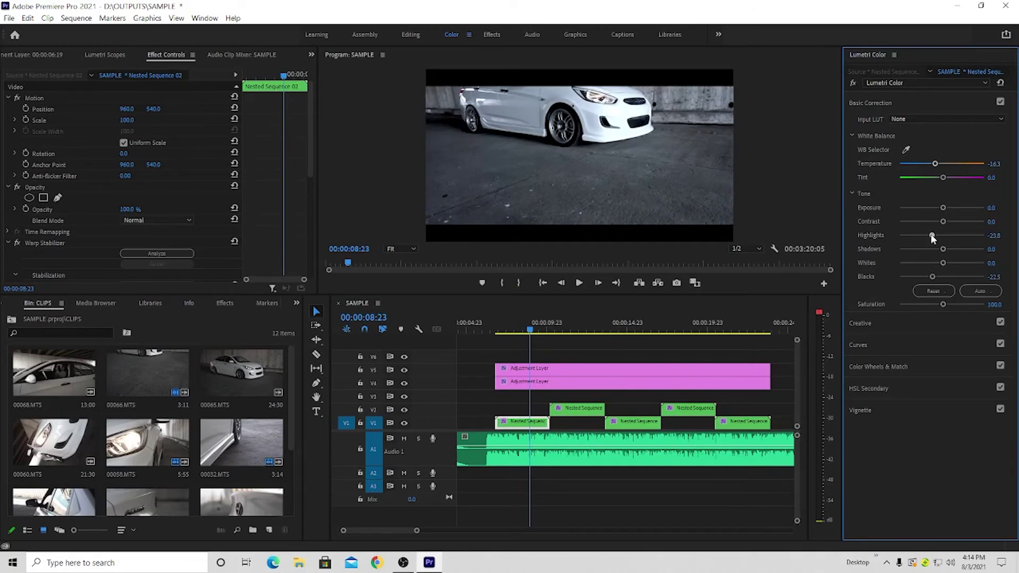
left_click(536, 411)
Play the sequence from 6:07 and stop back at 6:14
left_click(530, 423)
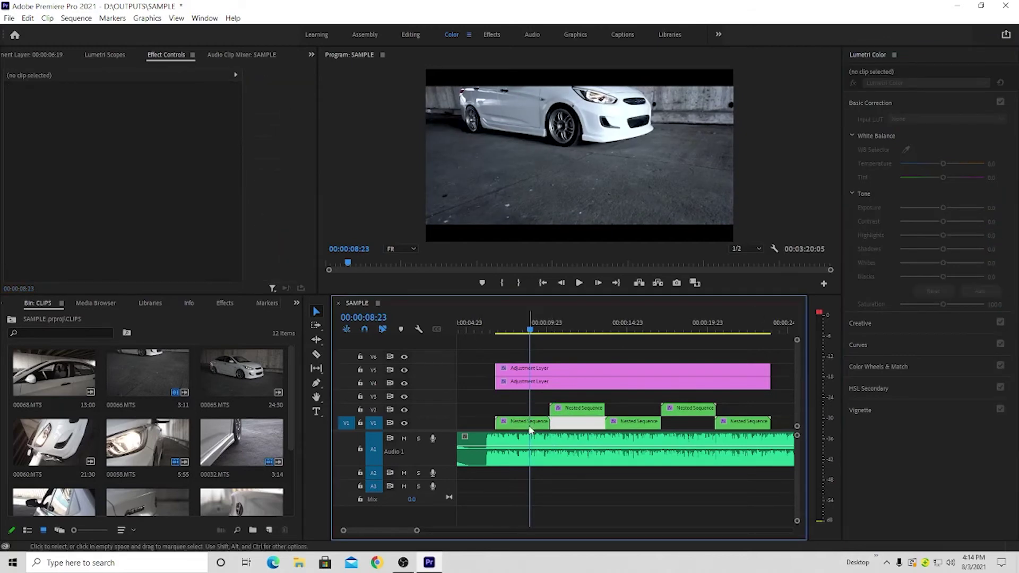
left_click(487, 328)
key("space")
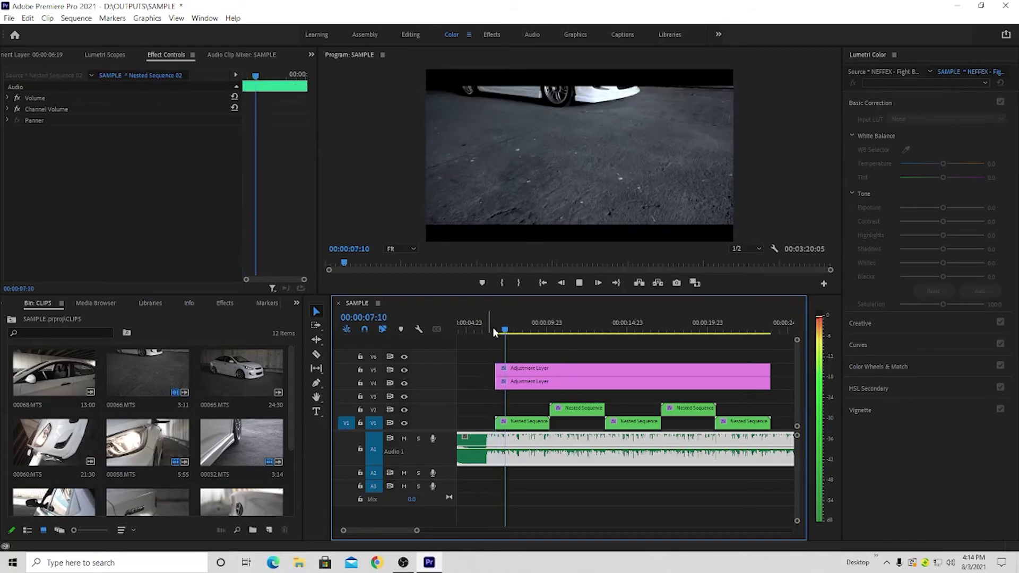
left_click(492, 327)
Add Cross Dissolves to both ends of Nested Sequence 02 on V1 with Ctrl+D and preview them
left_click(510, 423)
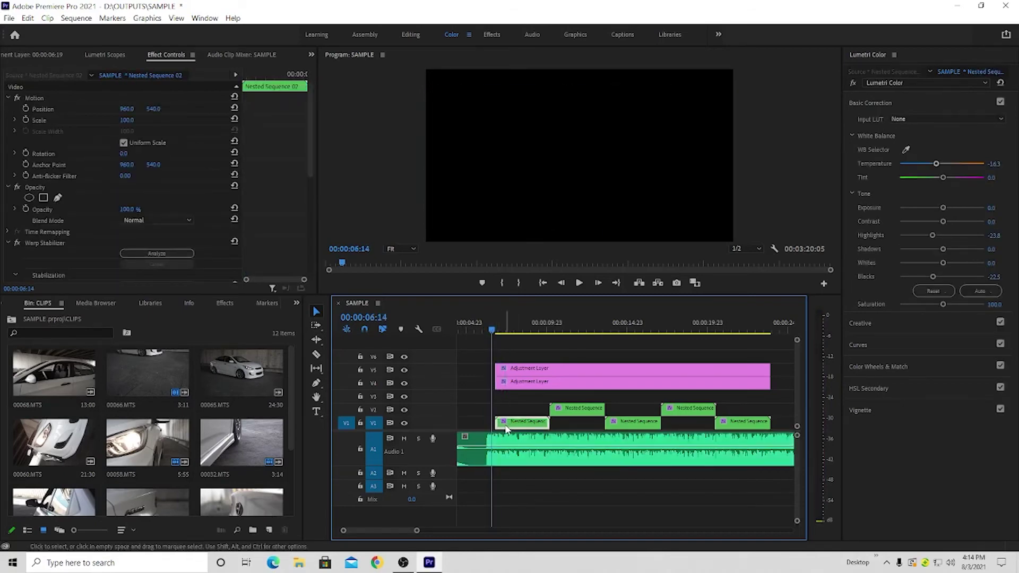
scroll(506, 432, "up", 2)
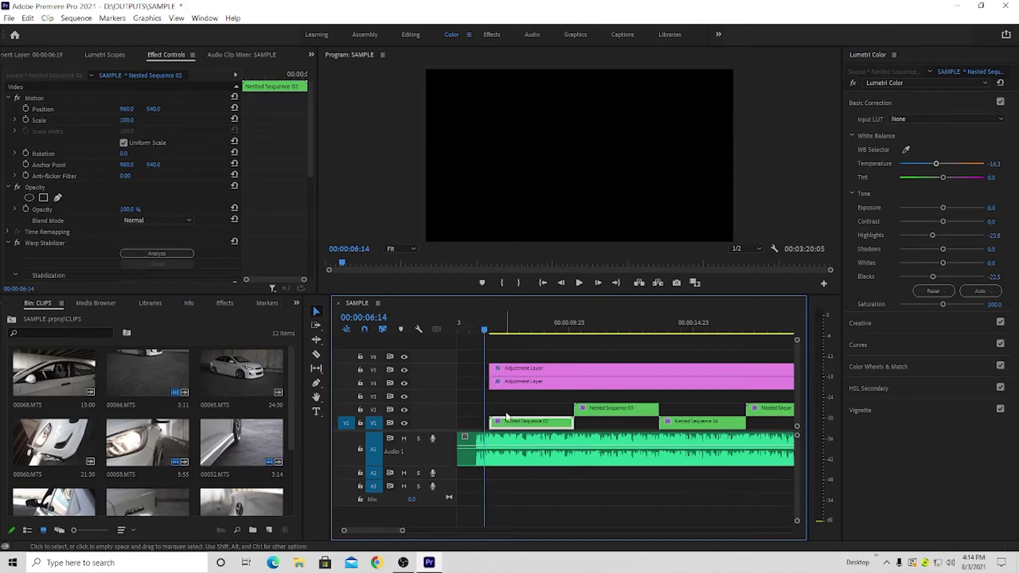
left_click(508, 423, "shift")
left_click(508, 425)
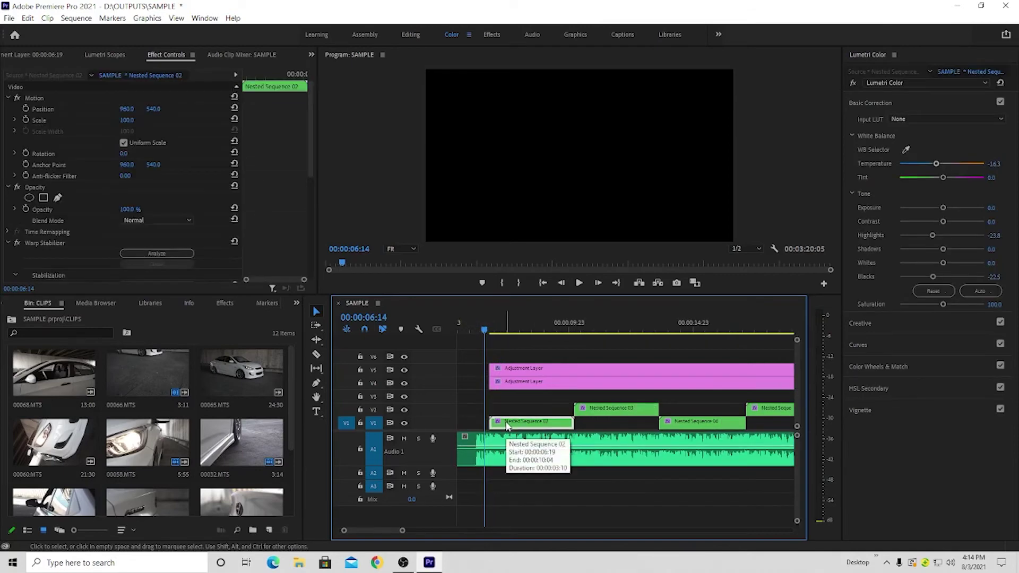
key("ctrl+d")
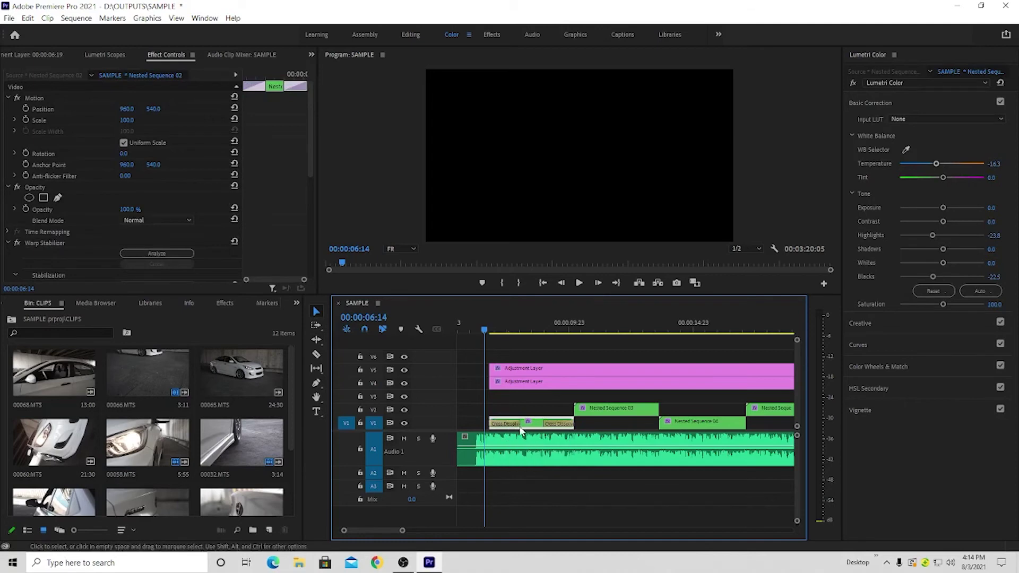
left_click(554, 424)
key("space")
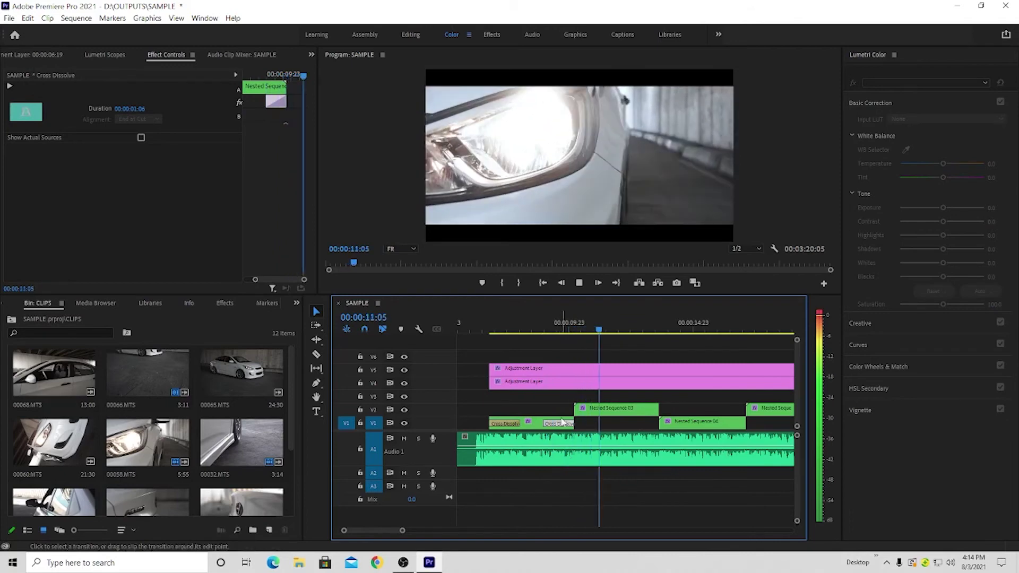
left_click(562, 426)
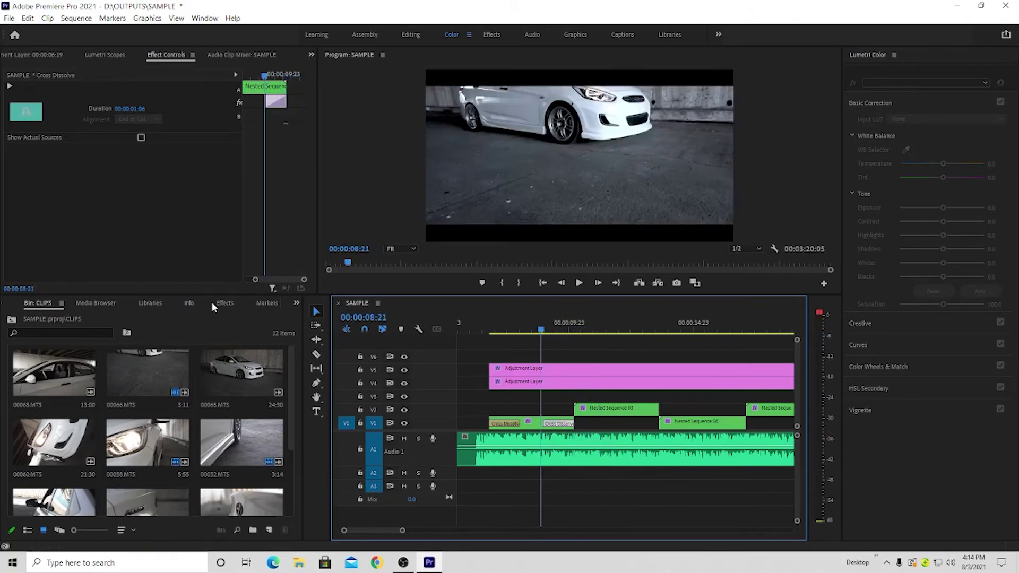
Delete the end Cross Dissolve and shorten the opening one to 00:00:00:15
left_click(551, 396)
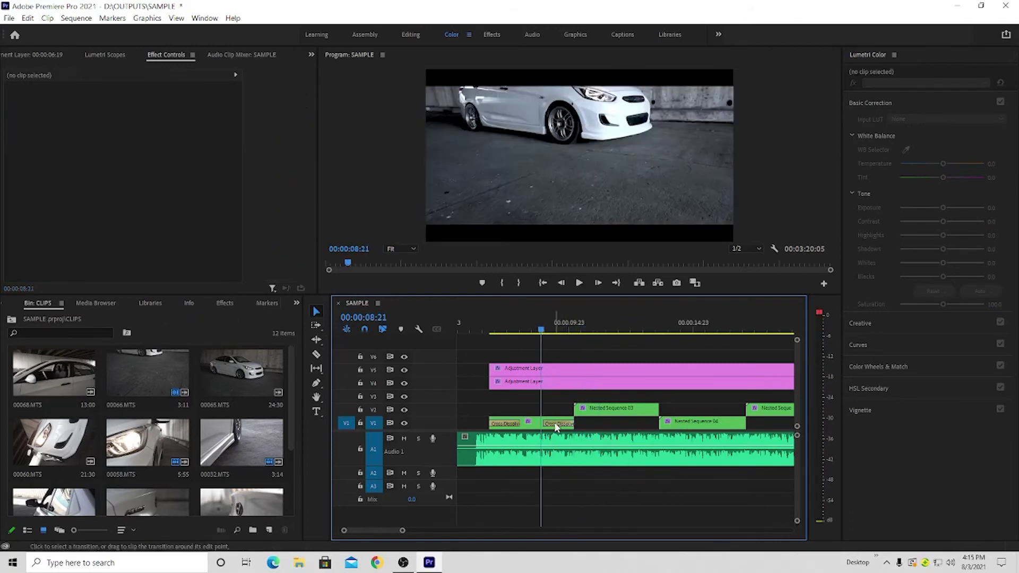
left_click(554, 423)
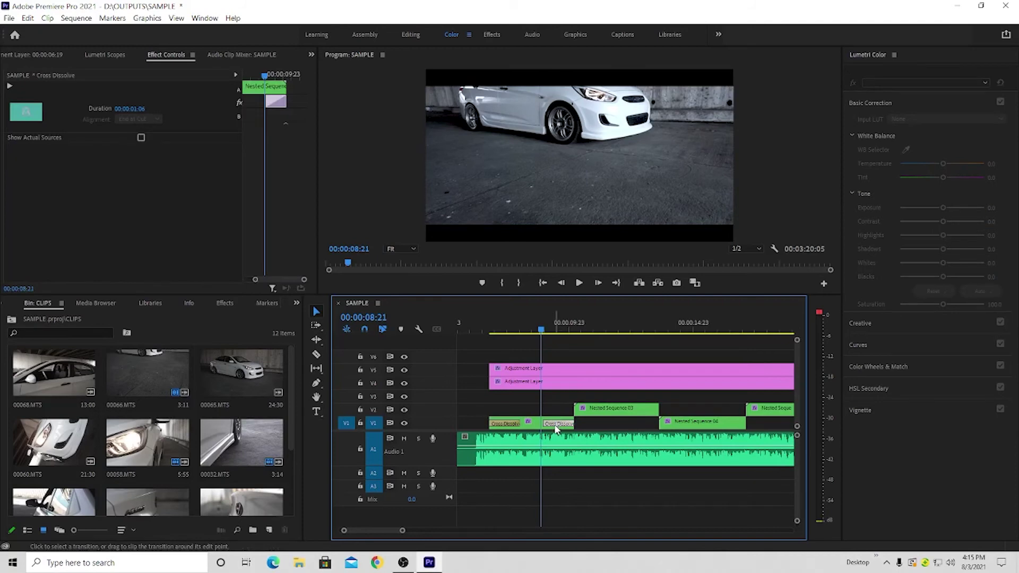
key("Delete")
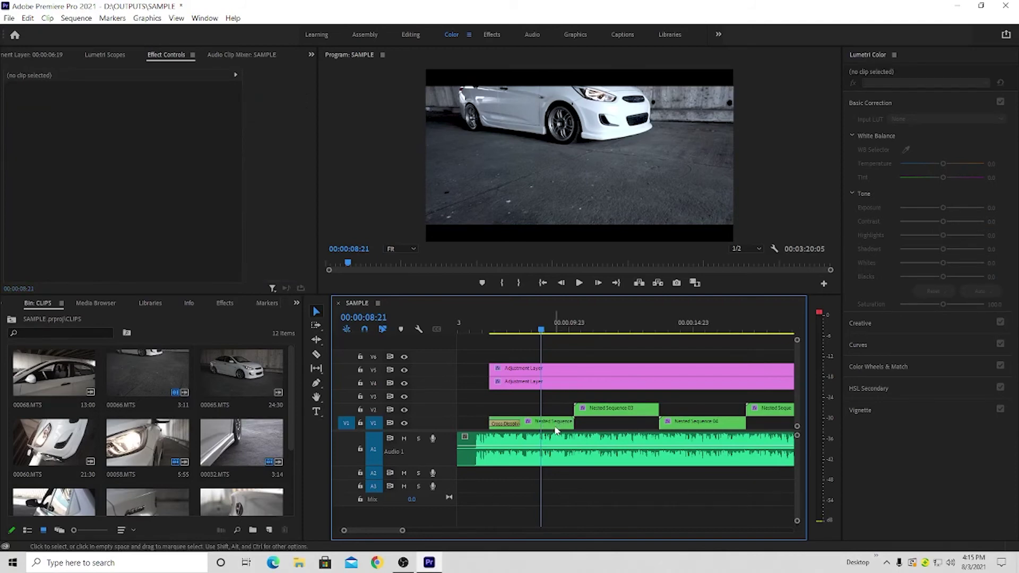
left_click(517, 424)
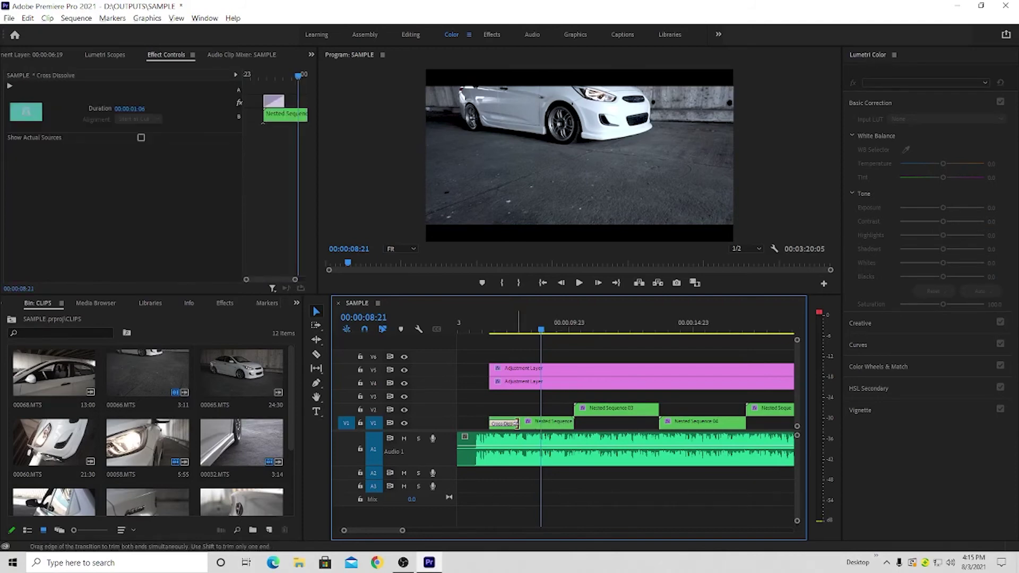
scroll(518, 423, "up", 2)
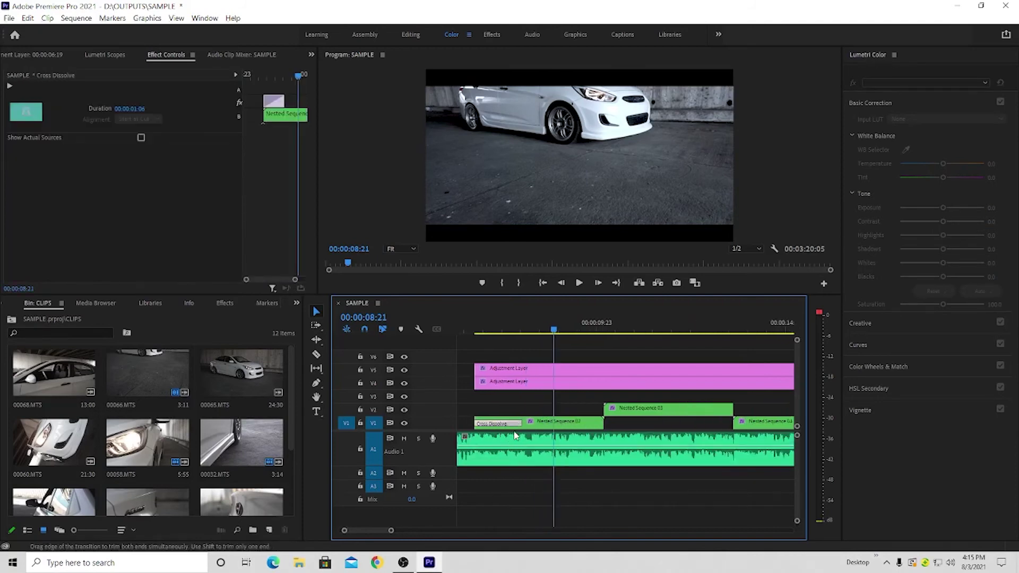
left_click_drag(520, 423, 504, 430)
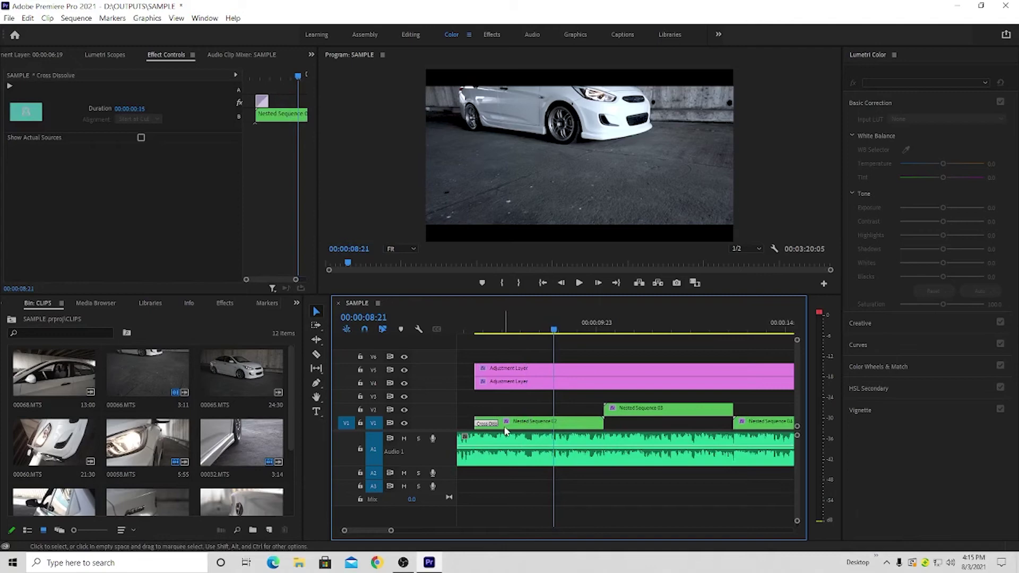
scroll(505, 431, "down", 1)
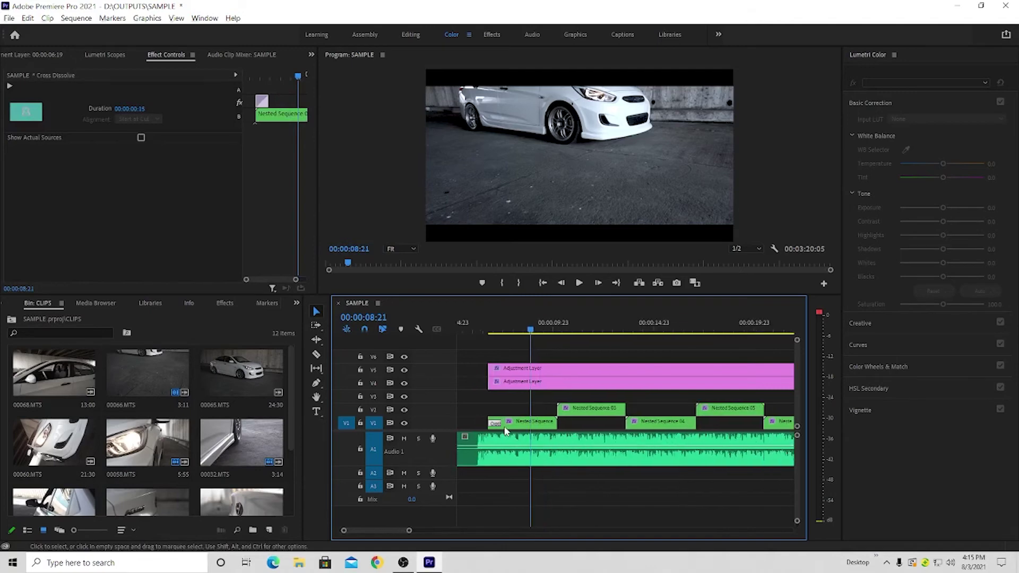
scroll(498, 371, "down", 2)
left_click(485, 329)
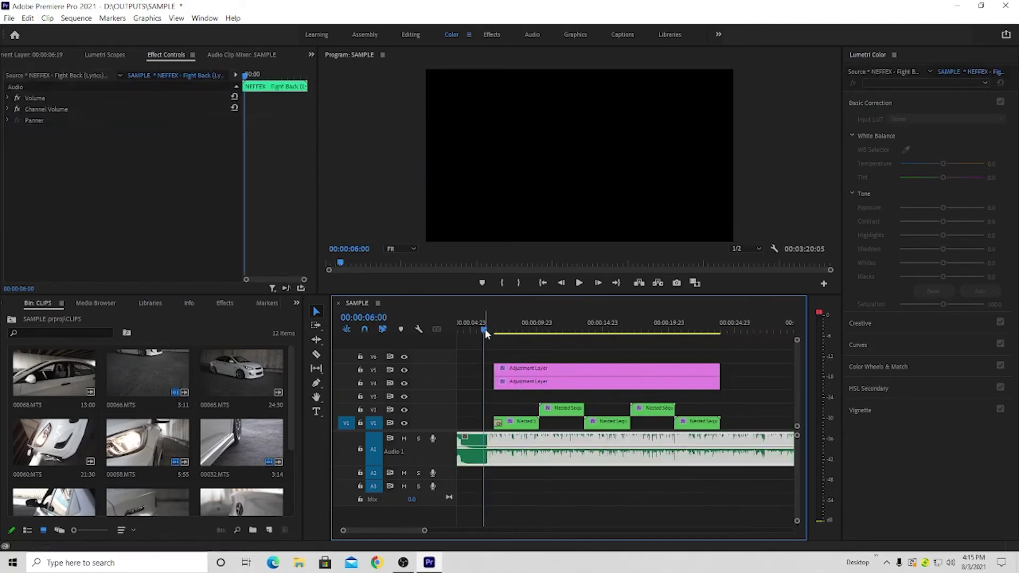
key("space")
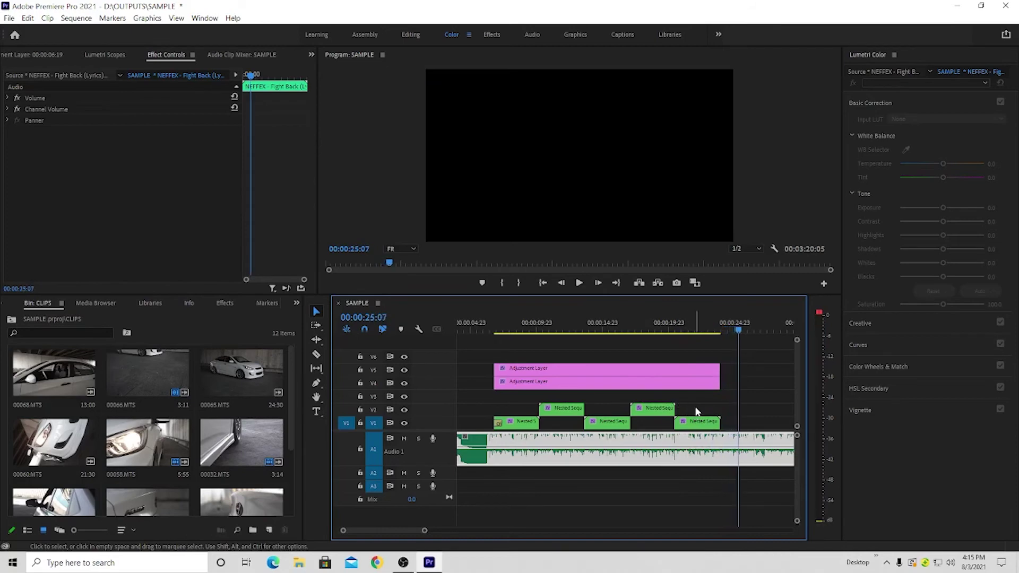
left_click_drag(726, 322, 708, 337)
key("minus")
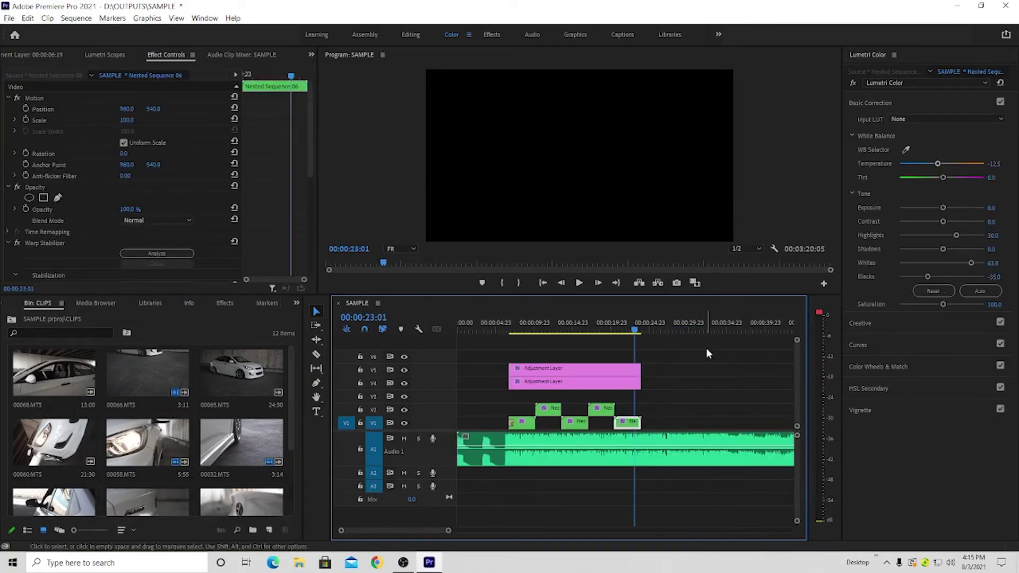
left_click(563, 323)
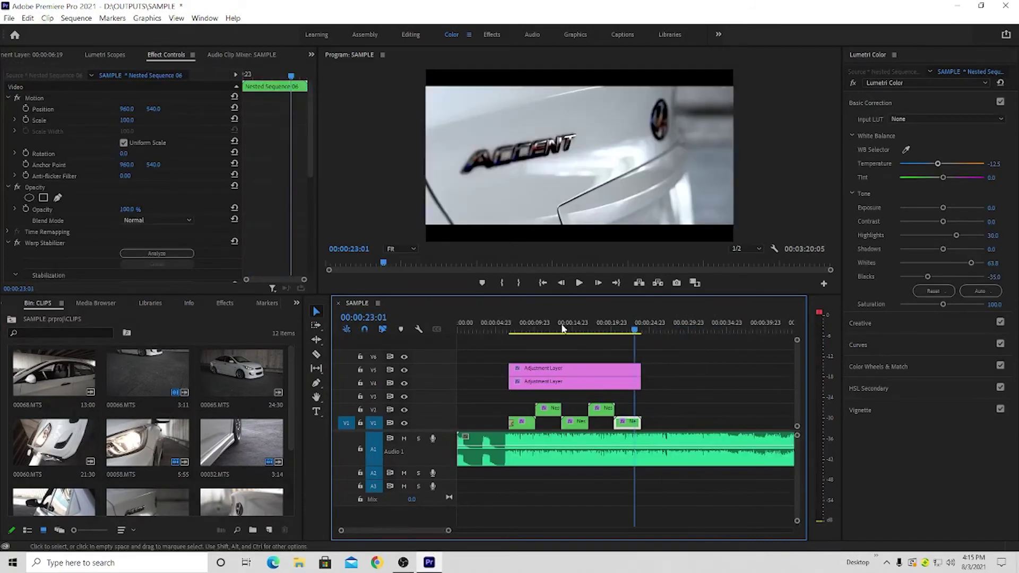
left_click(601, 330)
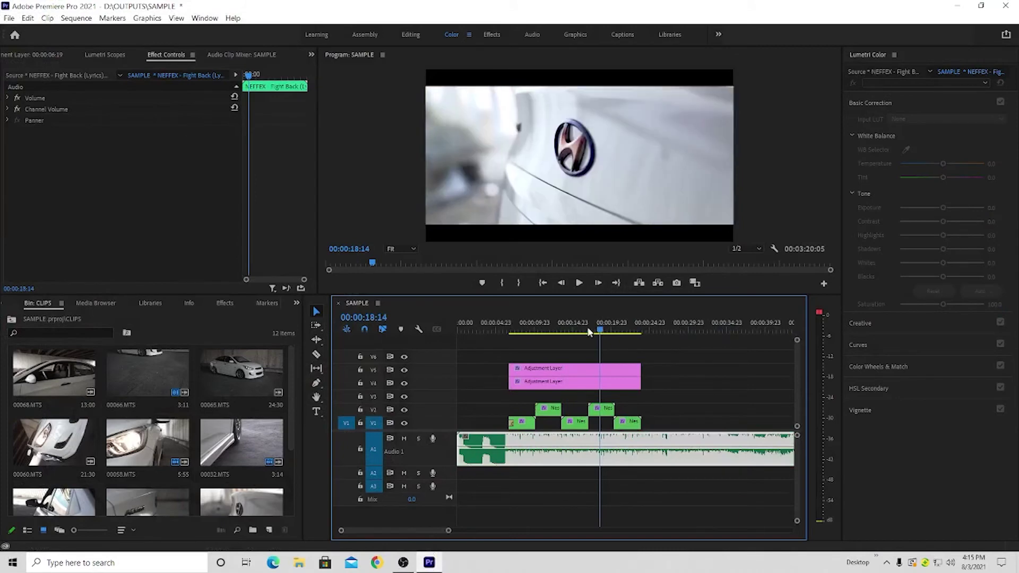
left_click(490, 324)
left_click(494, 374)
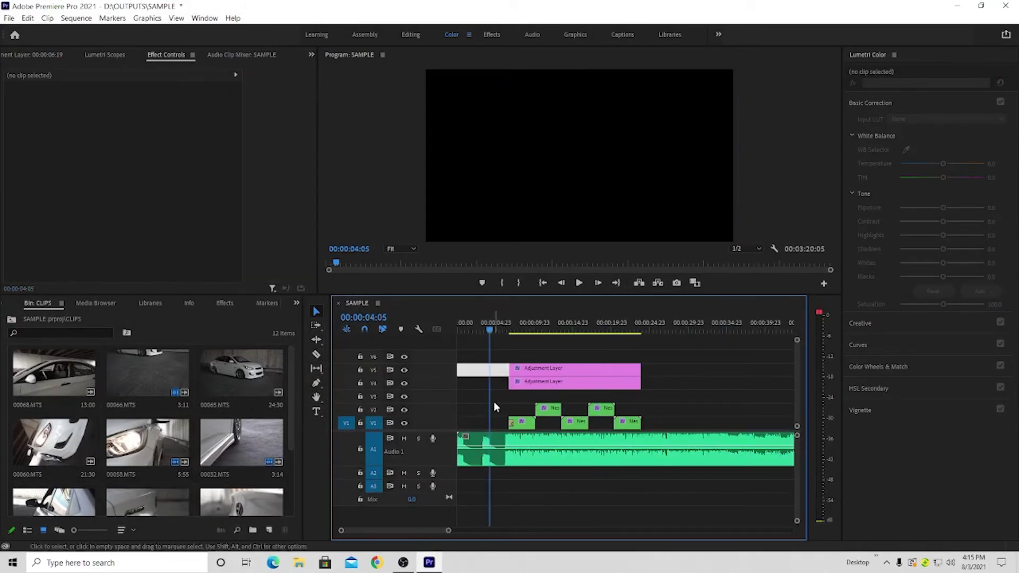
key("equal")
key("equal")
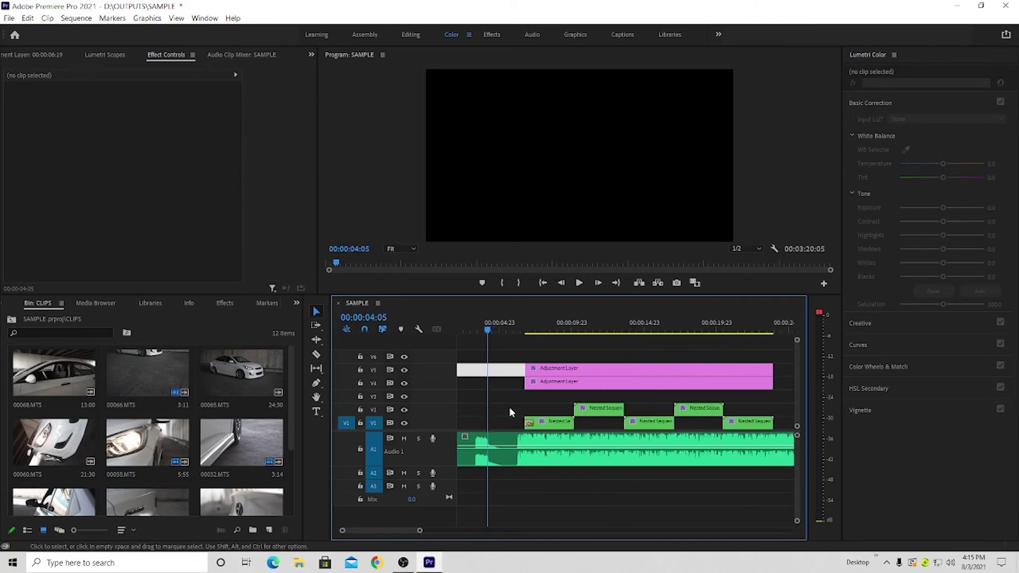
scroll(509, 407, "down", 2)
key("minus")
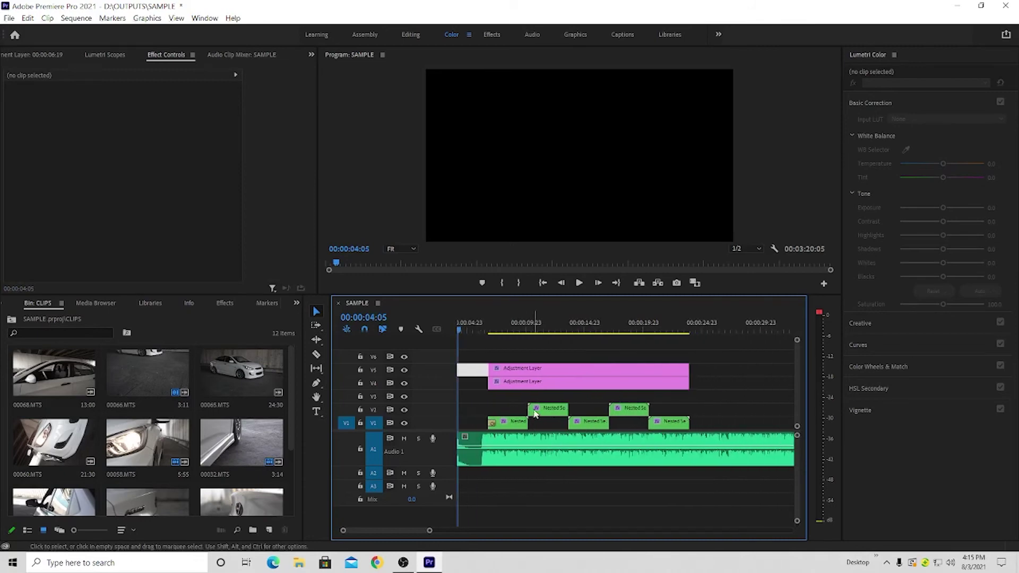
left_click(482, 330)
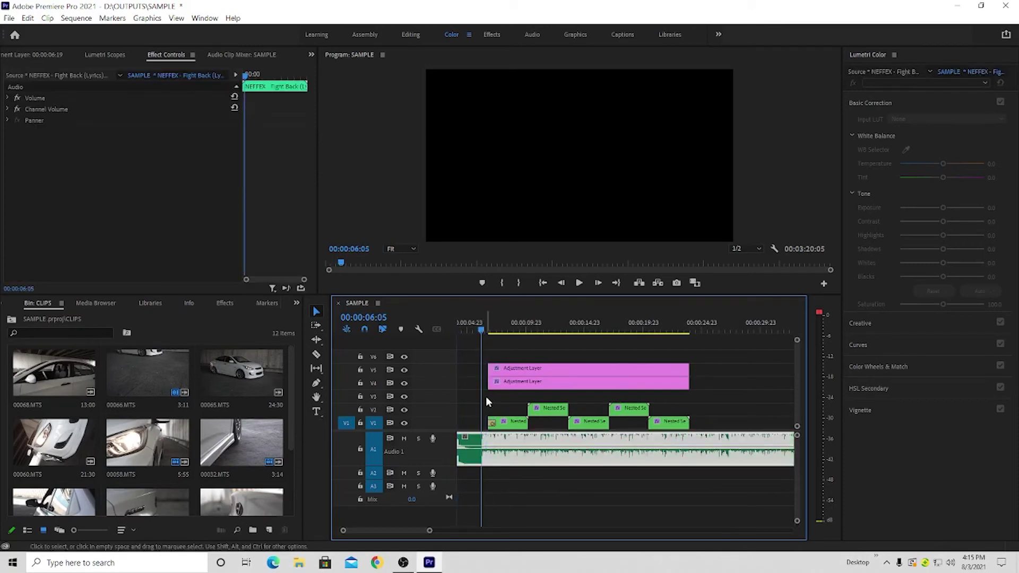
scroll(486, 396, "up", 2)
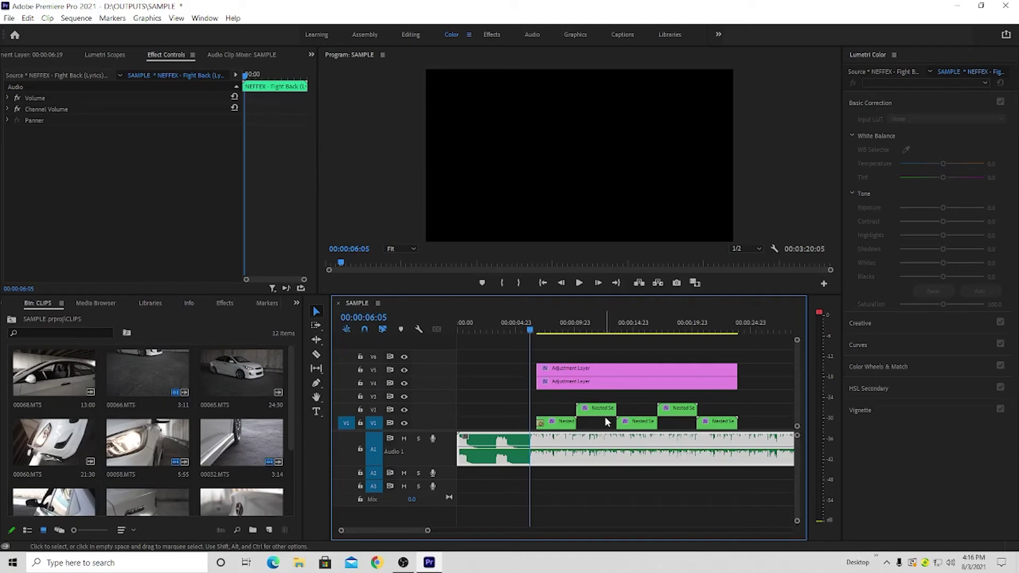
scroll(616, 404, "down", 1)
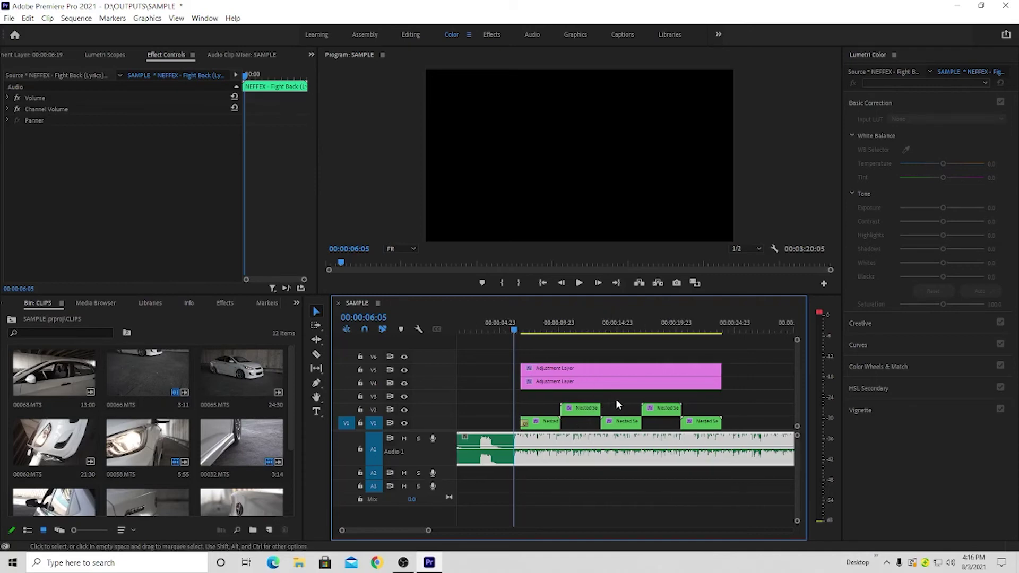
key("minus")
key("minus")
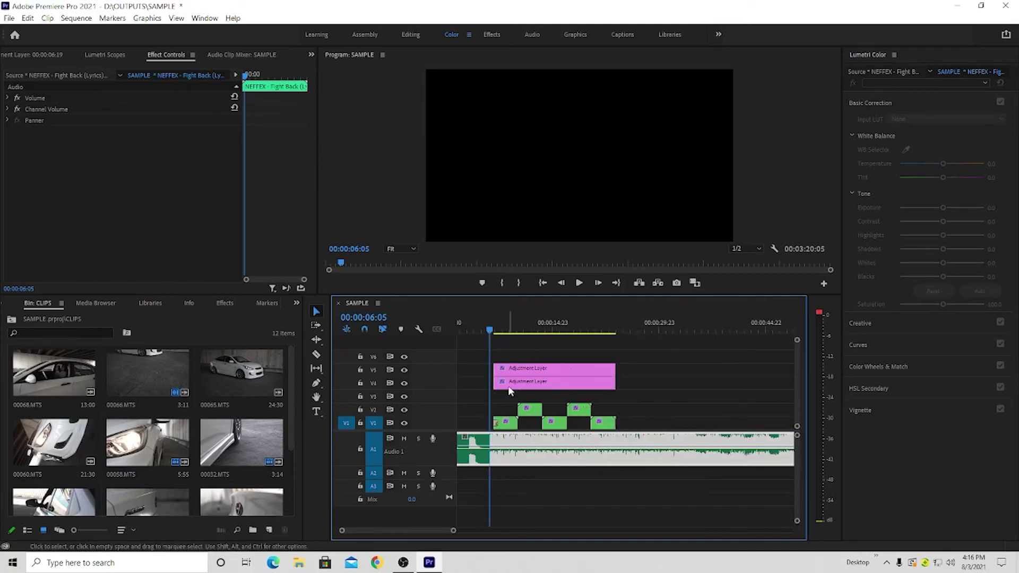
key("equal")
key("equal")
scroll(520, 387, "up", 5)
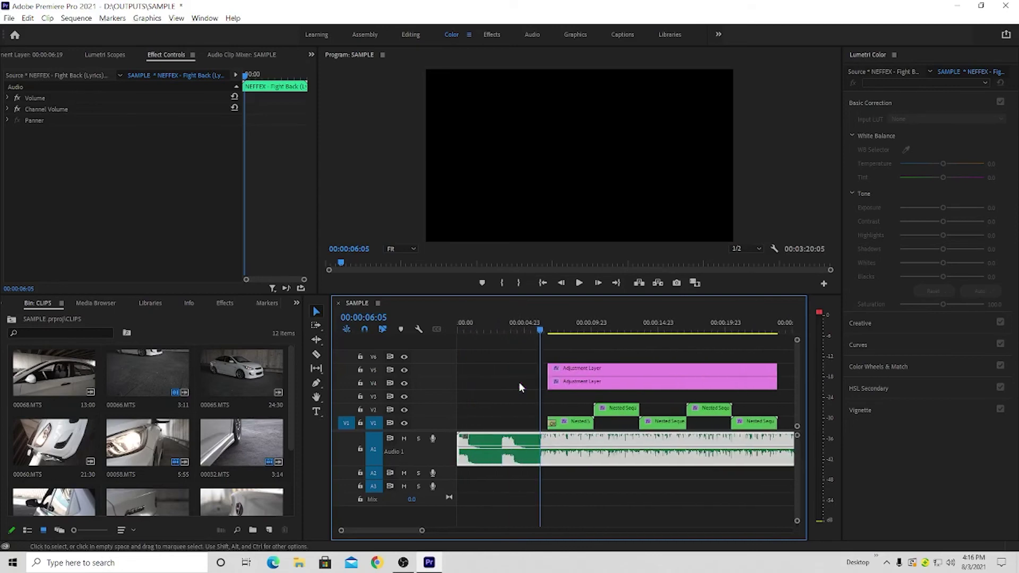
left_click(634, 348)
key("minus")
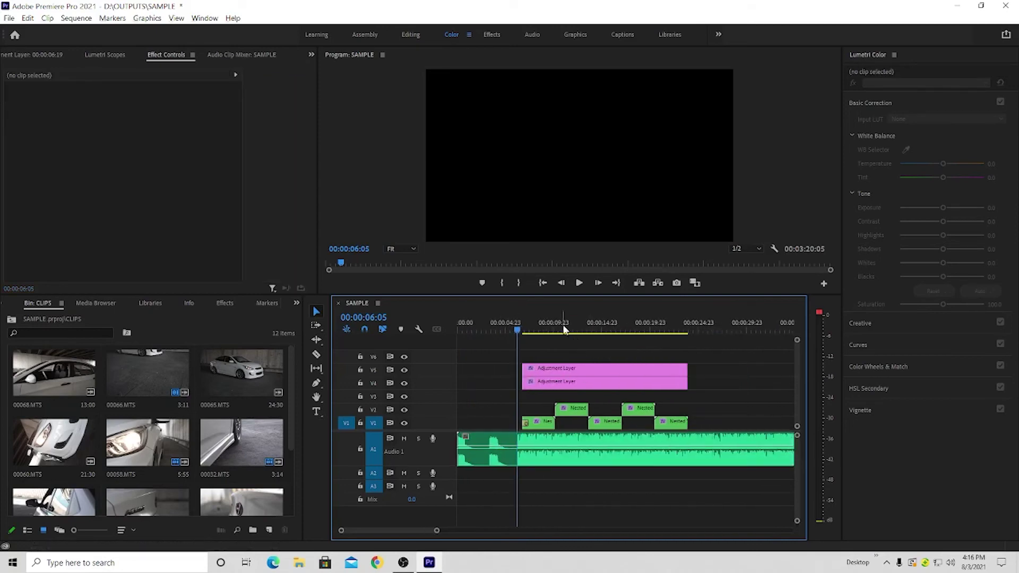
left_click(595, 325)
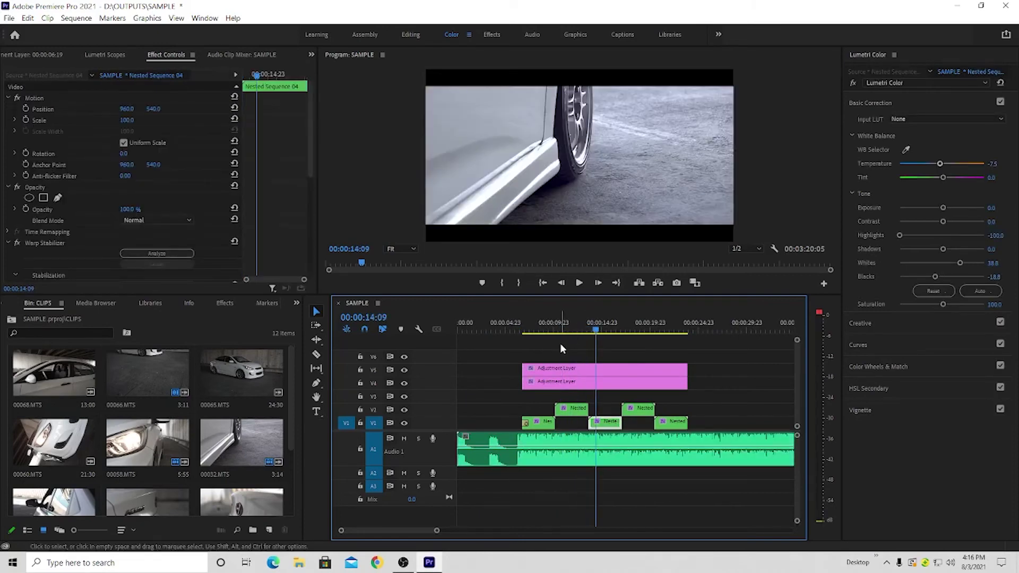
key("x")
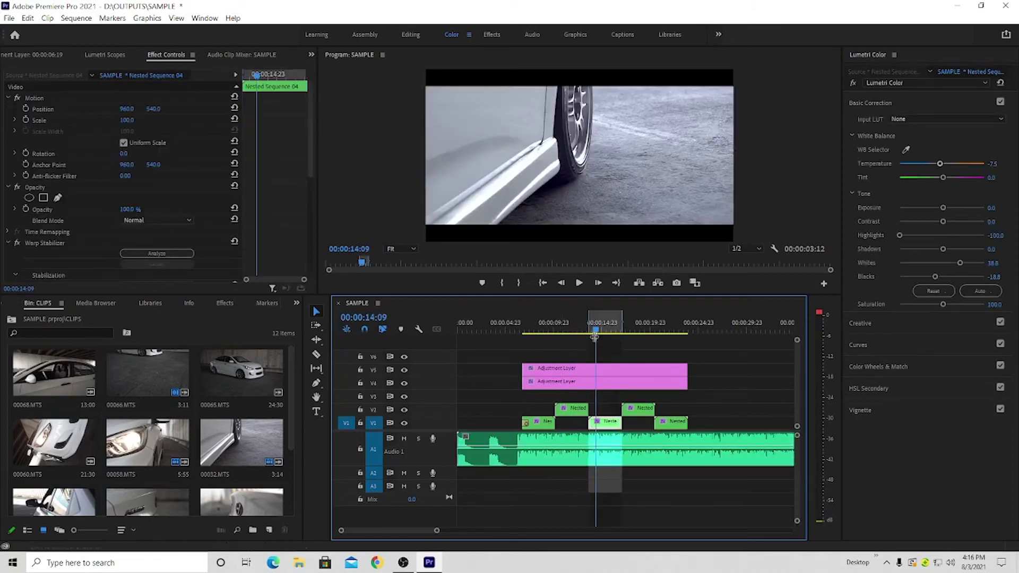
Zoom the timeline in and move the sequence In point earlier
key("equal")
key("equal")
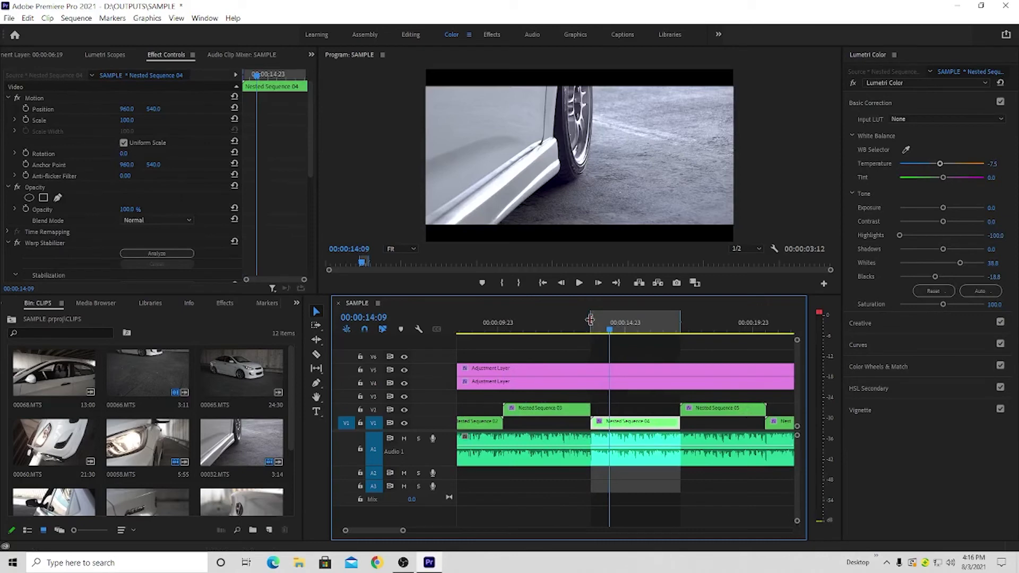
scroll(589, 319, "down", 2)
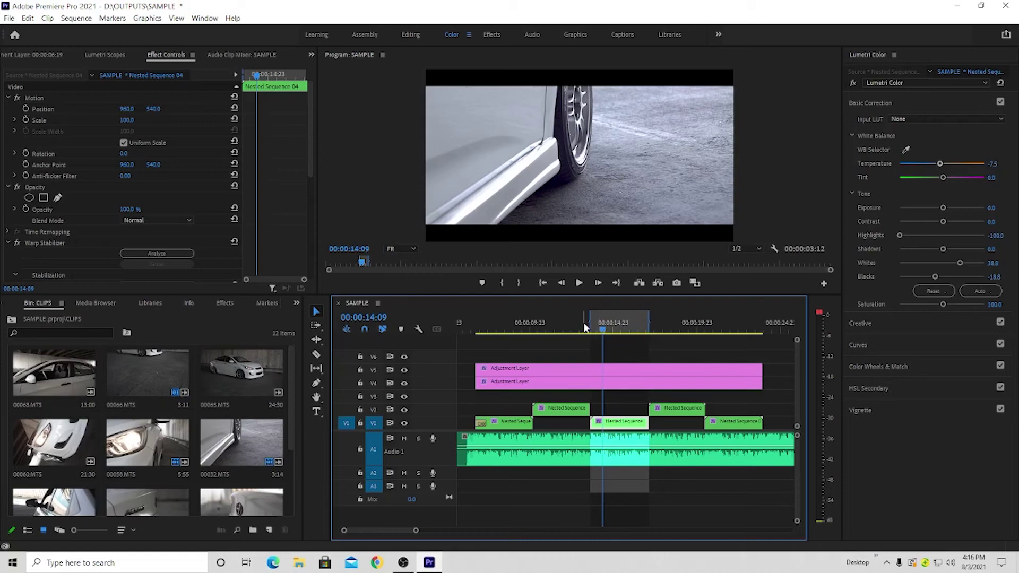
mouse_move(587, 321)
left_mouse_down()
mouse_move(482, 317)
mouse_move(549, 323)
left_mouse_up()
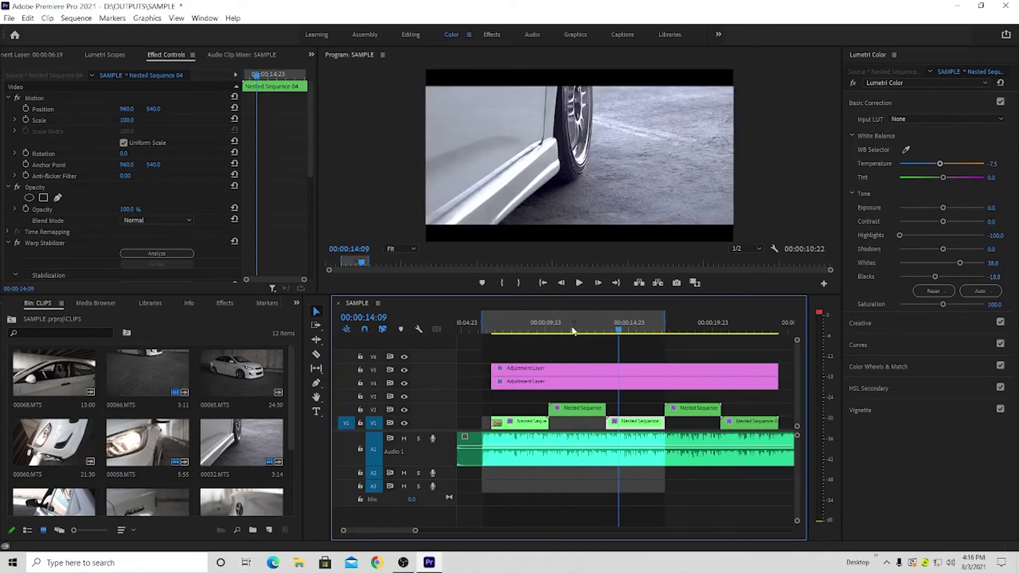
scroll(657, 330, "down", 1)
scroll(632, 323, "down", 3)
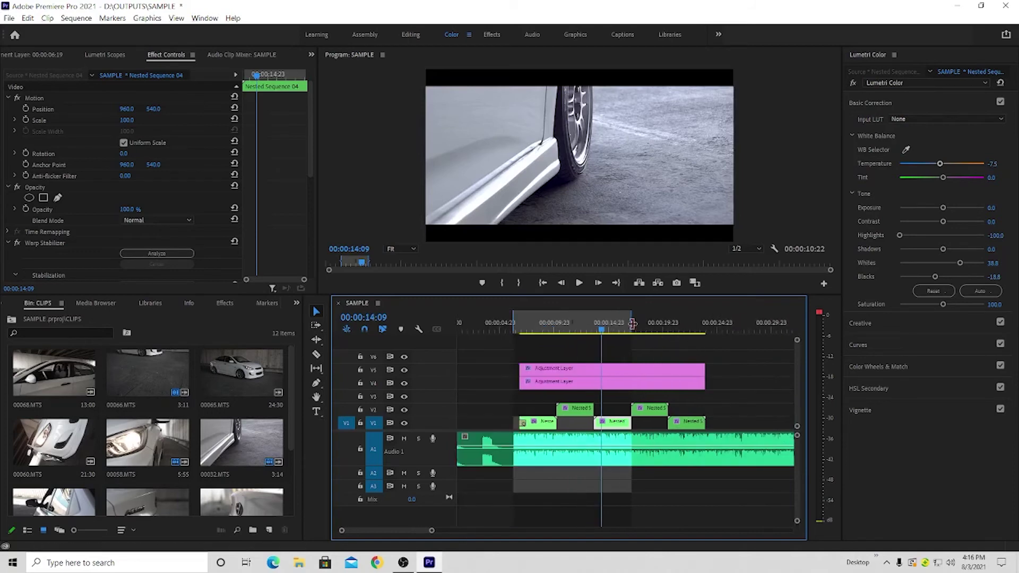
Extend the Out point later, past about 23:10, to lengthen the range
left_click_drag(632, 321, 699, 332)
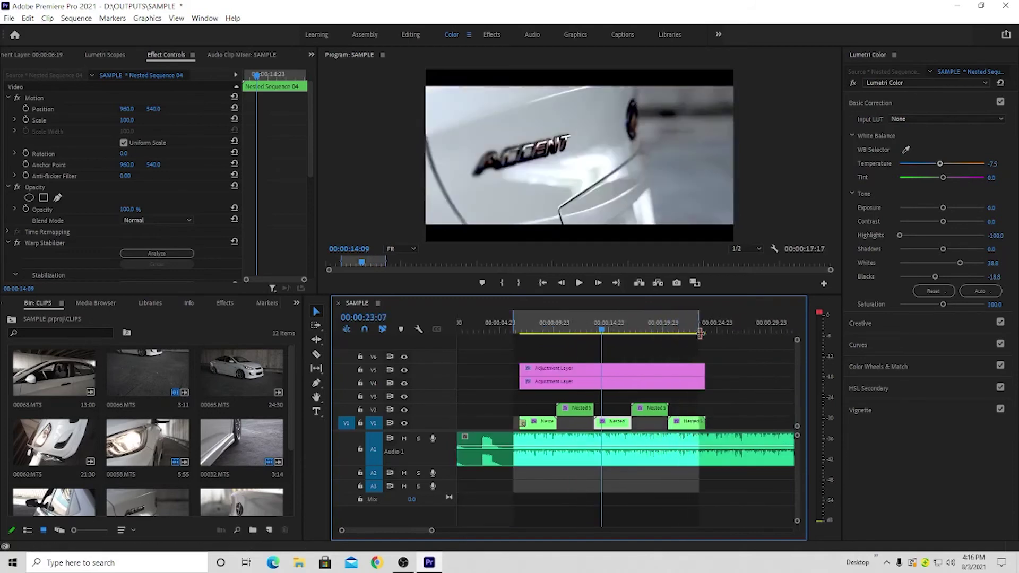
scroll(706, 339, "up", 3)
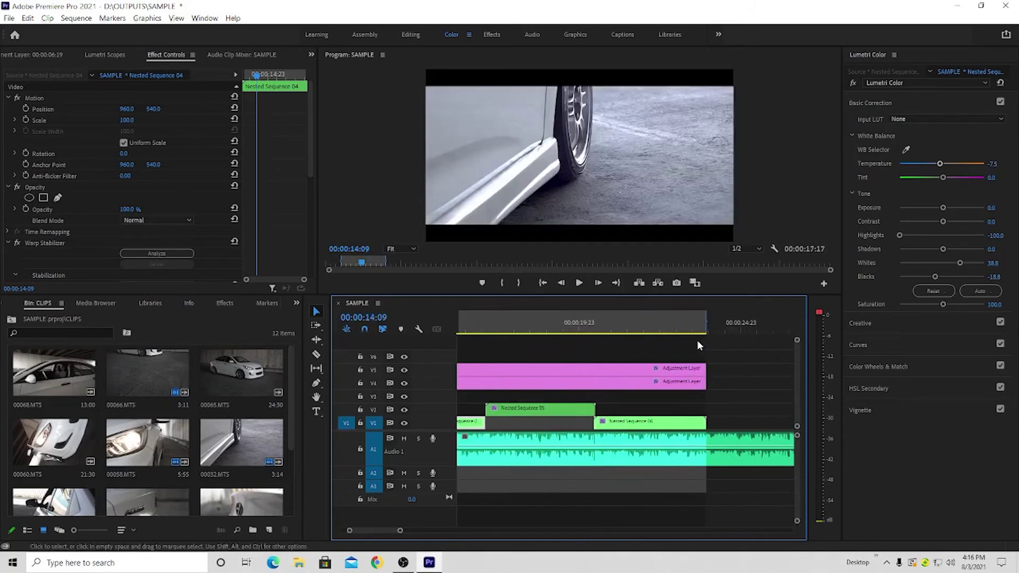
scroll(696, 345, "down", 2)
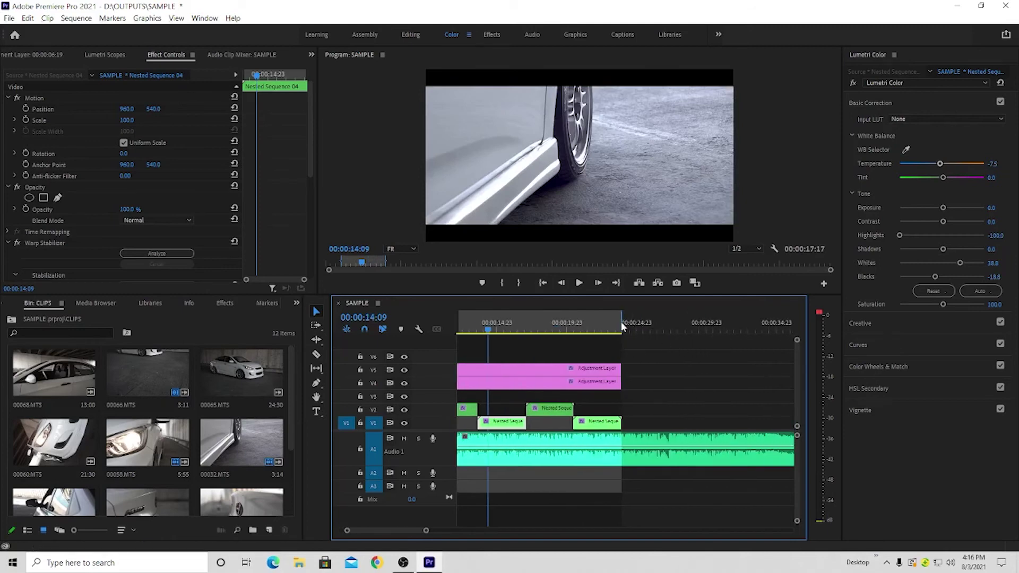
left_click_drag(622, 322, 641, 324)
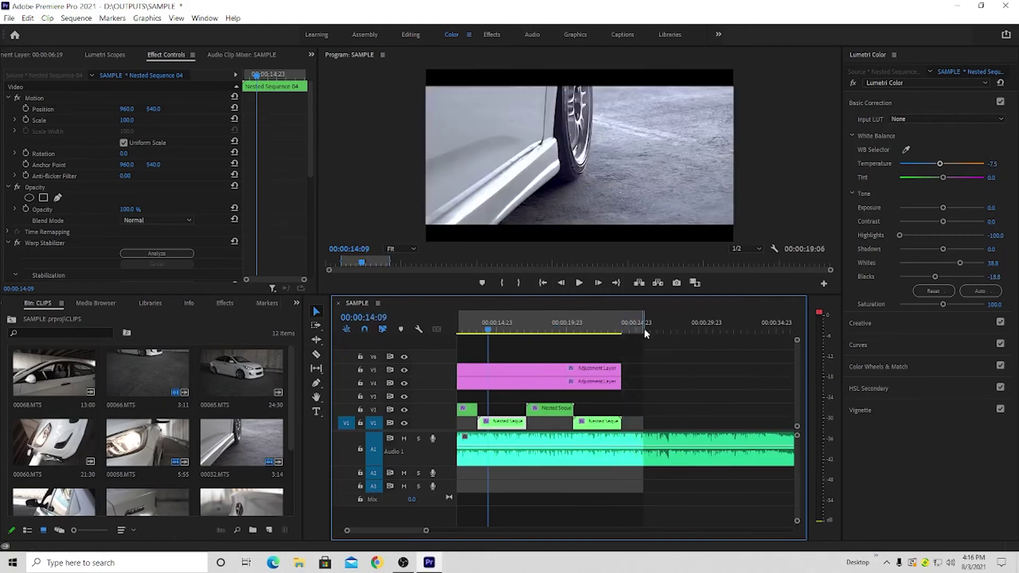
scroll(639, 330, "up", 2)
scroll(565, 344, "up", 1)
scroll(542, 345, "up", 1)
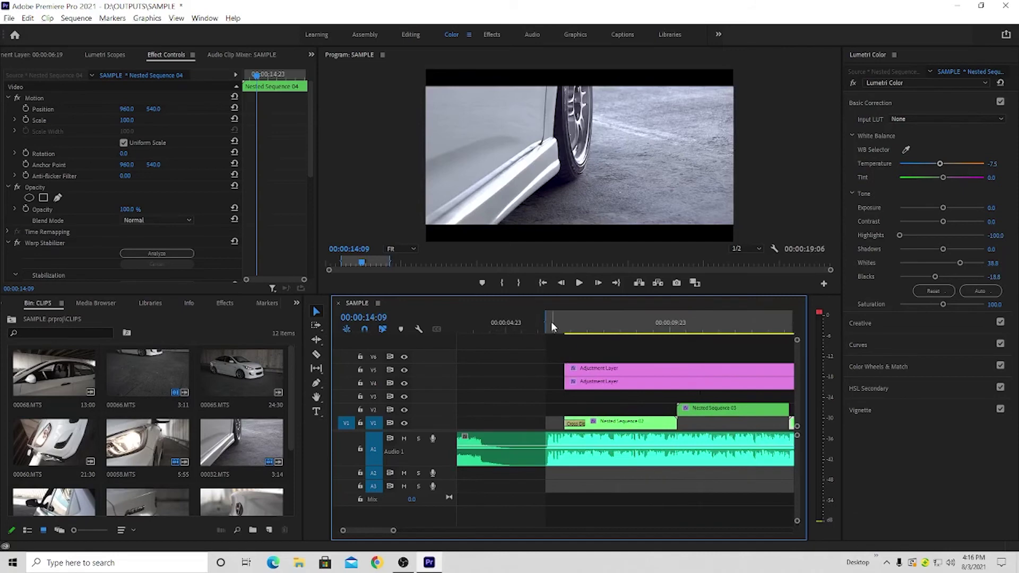
Pull the In point slightly earlier for a 00:00:19:18 range, then deselect and zoom out
left_click_drag(547, 321, 532, 320)
scroll(577, 365, "down", 3)
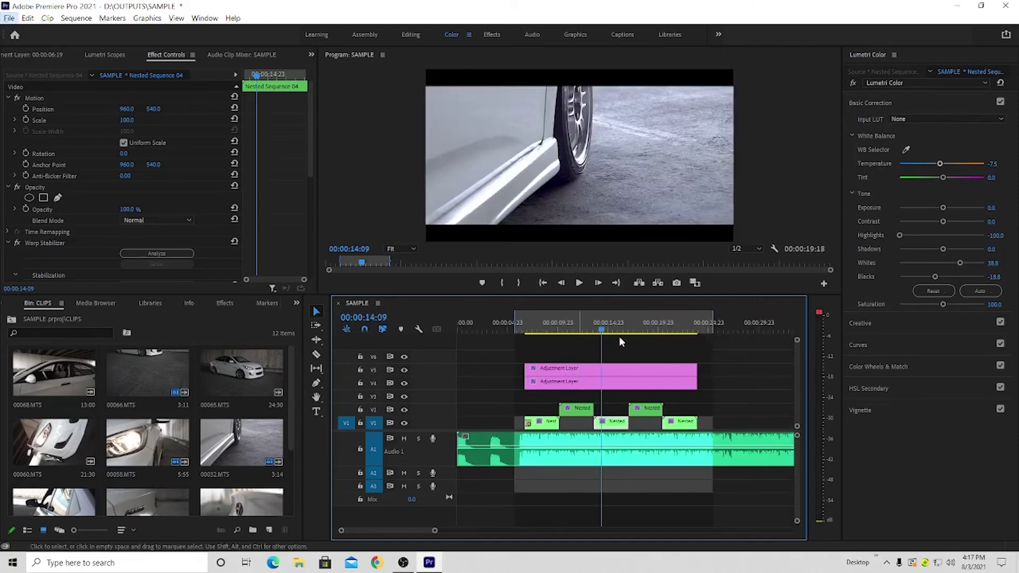
scroll(619, 344, "up", 1)
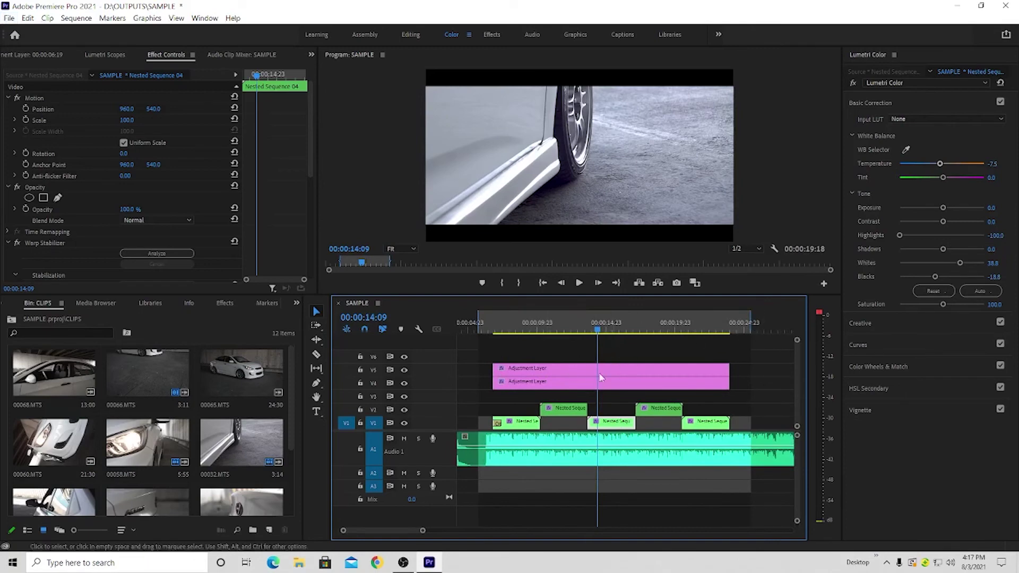
left_click(601, 352)
key("minus")
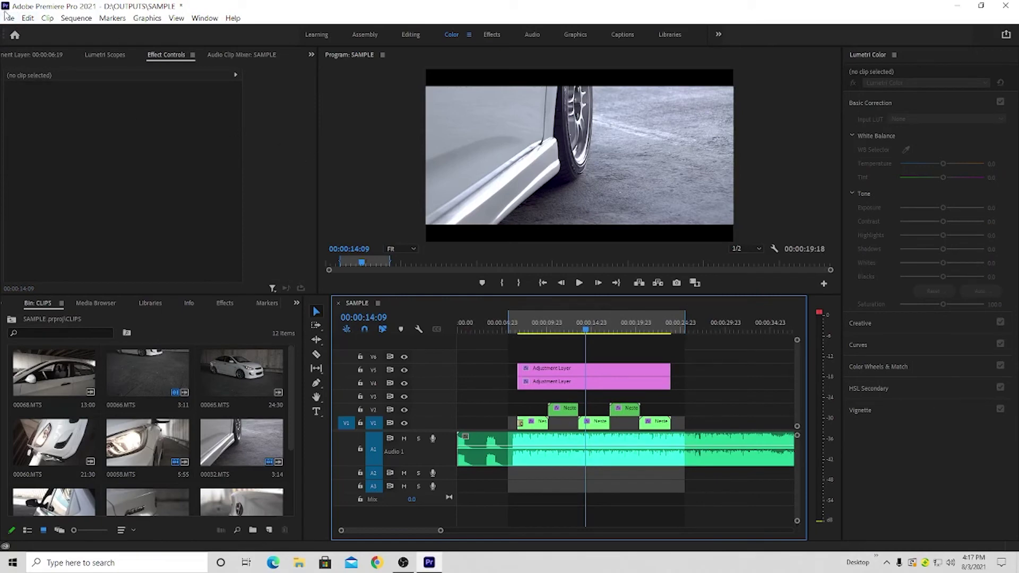
Open Export Settings for SAMPLE via File > Export > Media, then reopen it with Ctrl+M
left_click(9, 19)
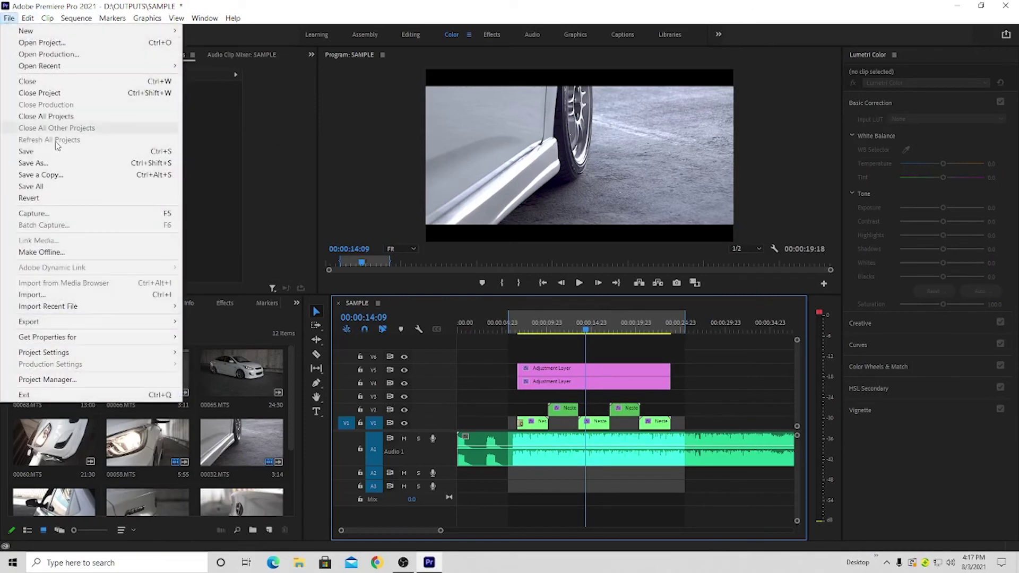
mouse_move(48, 326)
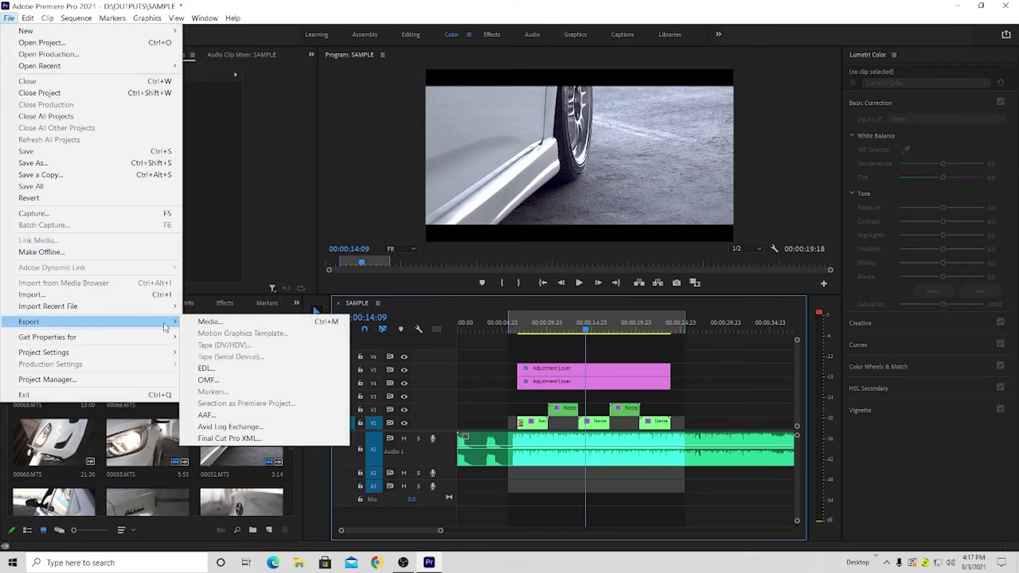
left_click(210, 322)
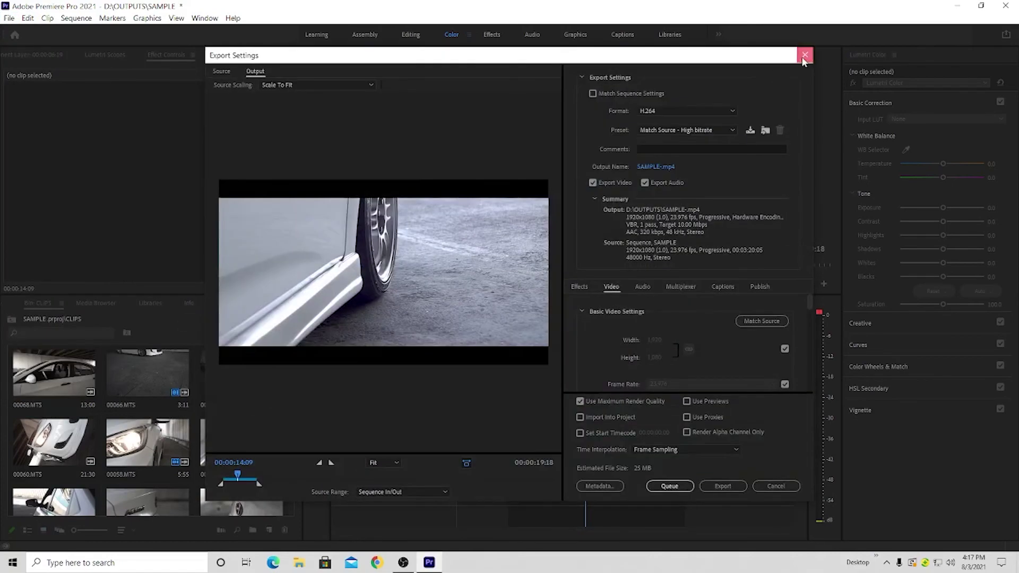
left_click(805, 55)
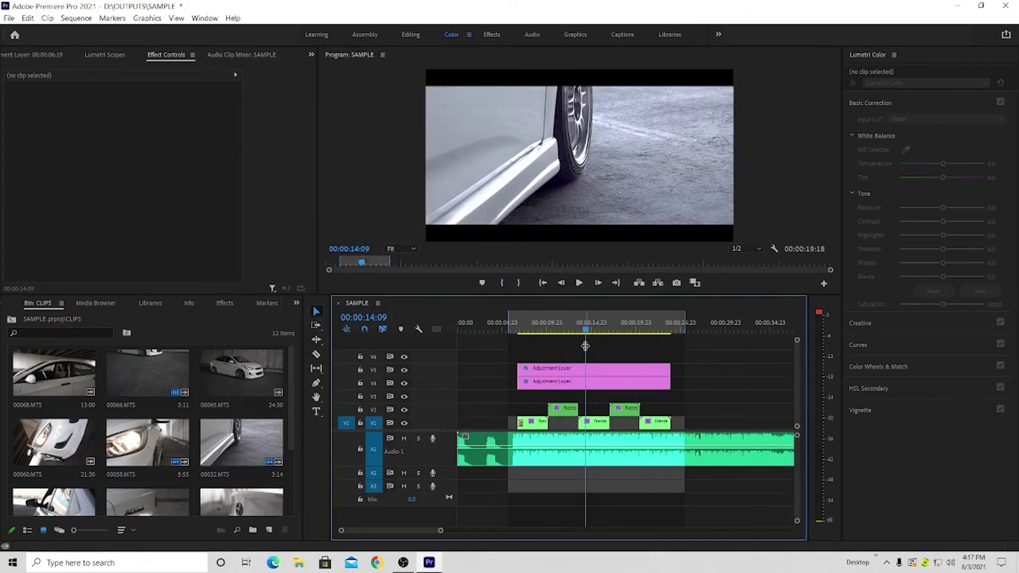
key("ctrl+m")
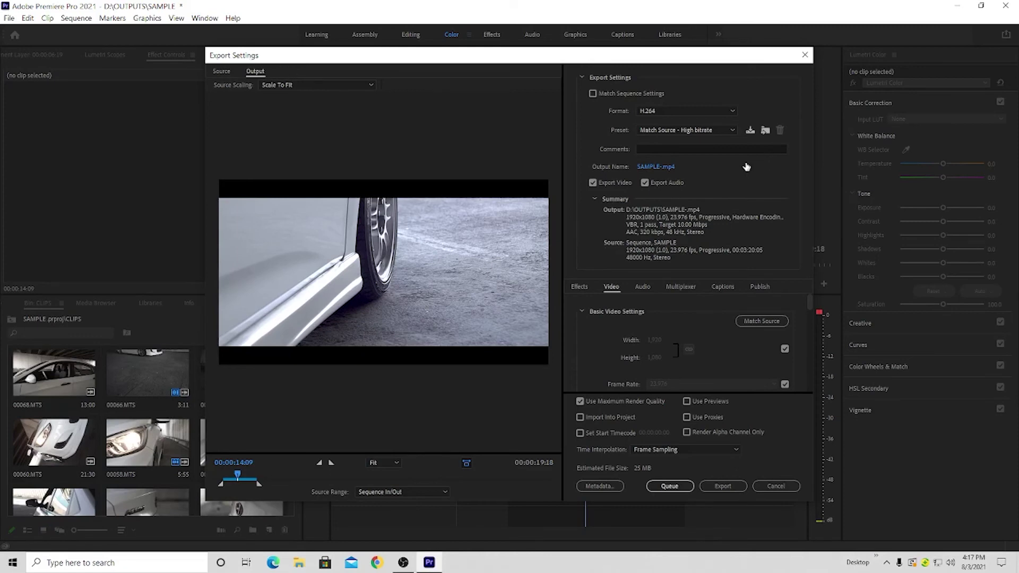
Rename the export output file to SAMPLE ACCENT.mp4 in D:\OUTPUTS
left_click(667, 167)
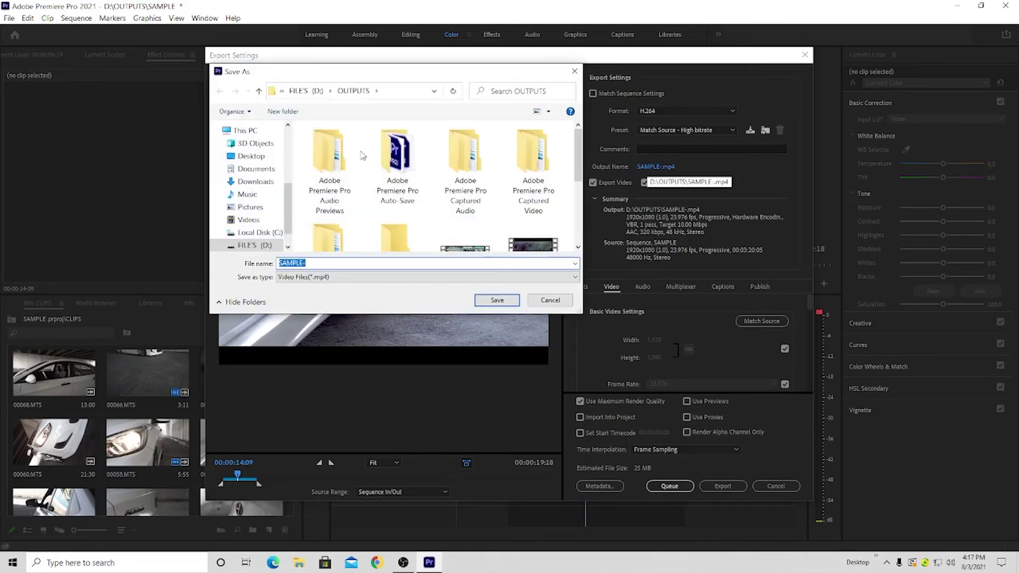
left_click(332, 265)
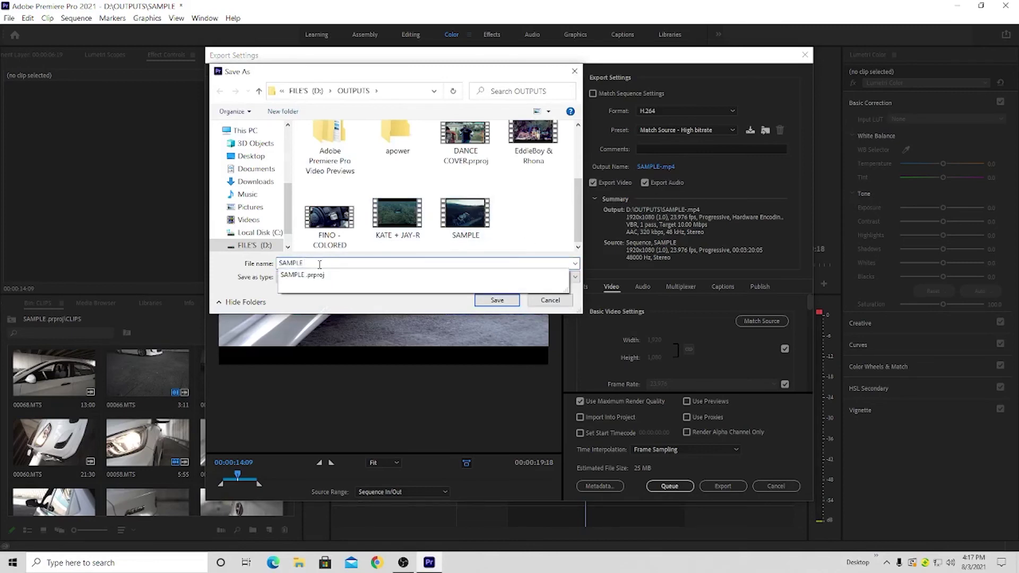
type("ACCENT")
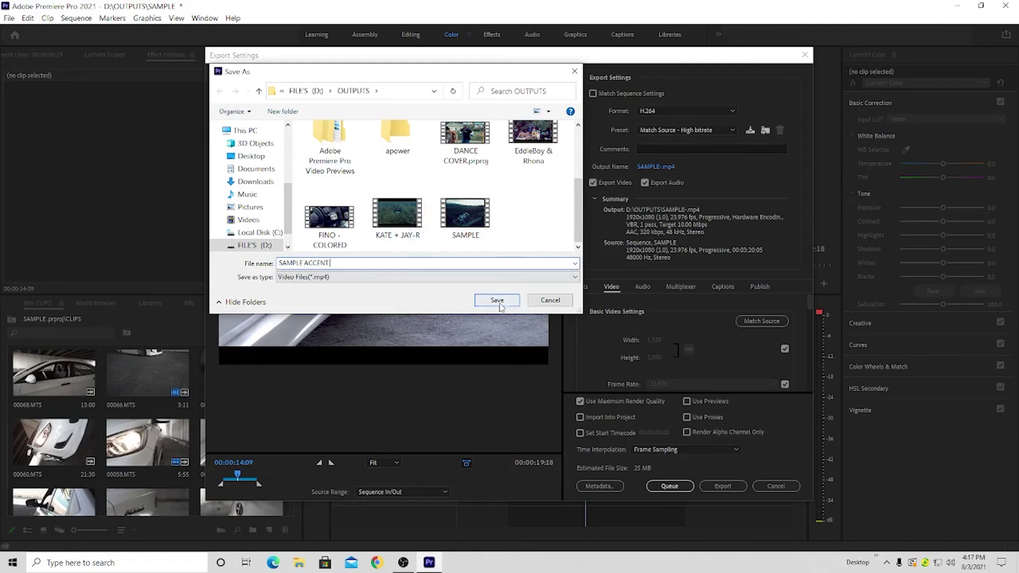
left_click(497, 300)
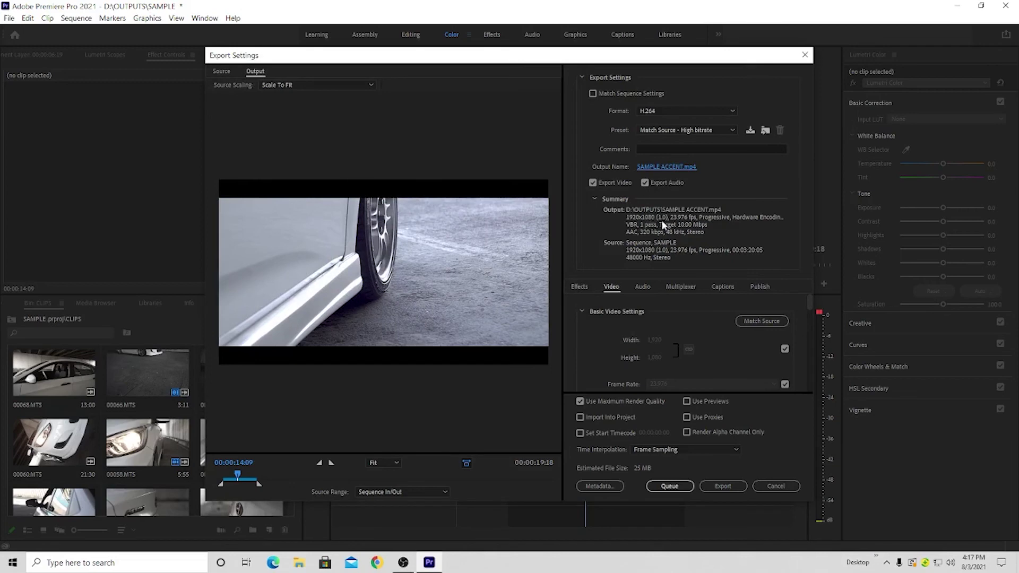
Set the video encoding Performance to Hardware Encoding
scroll(622, 312, "down", 1)
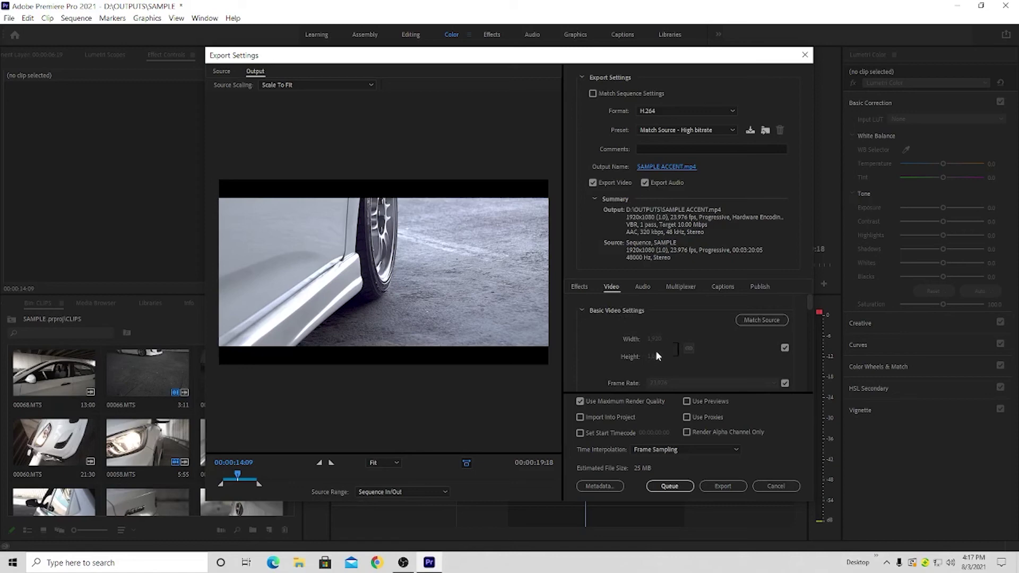
scroll(749, 353, "down", 2)
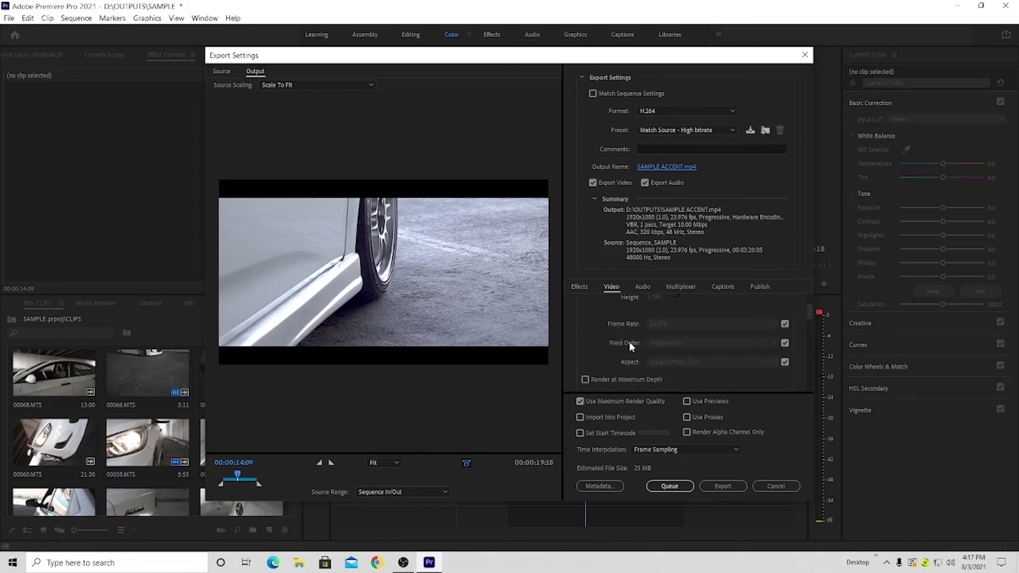
scroll(626, 343, "down", 3)
scroll(658, 340, "down", 1)
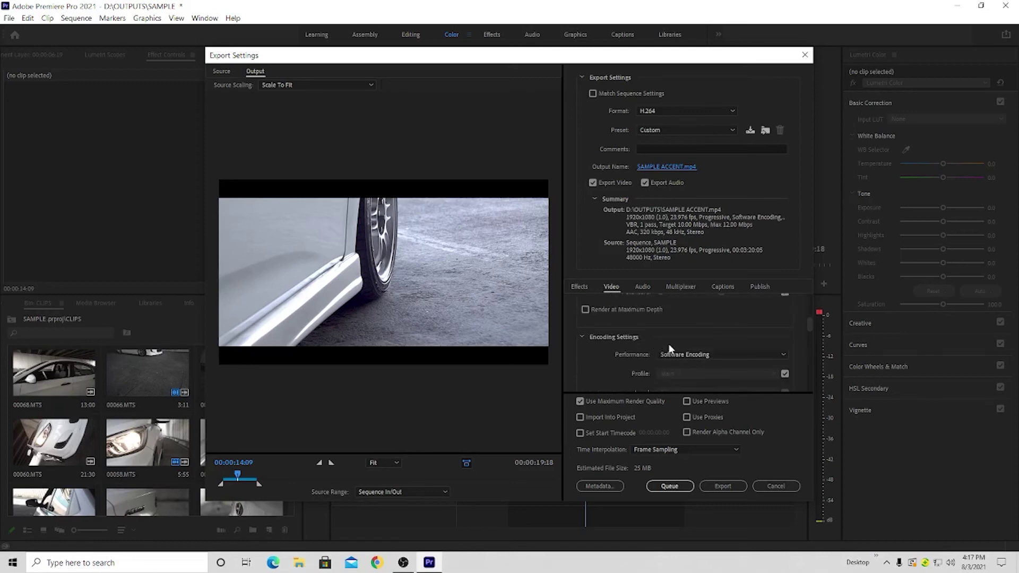
left_click(670, 353)
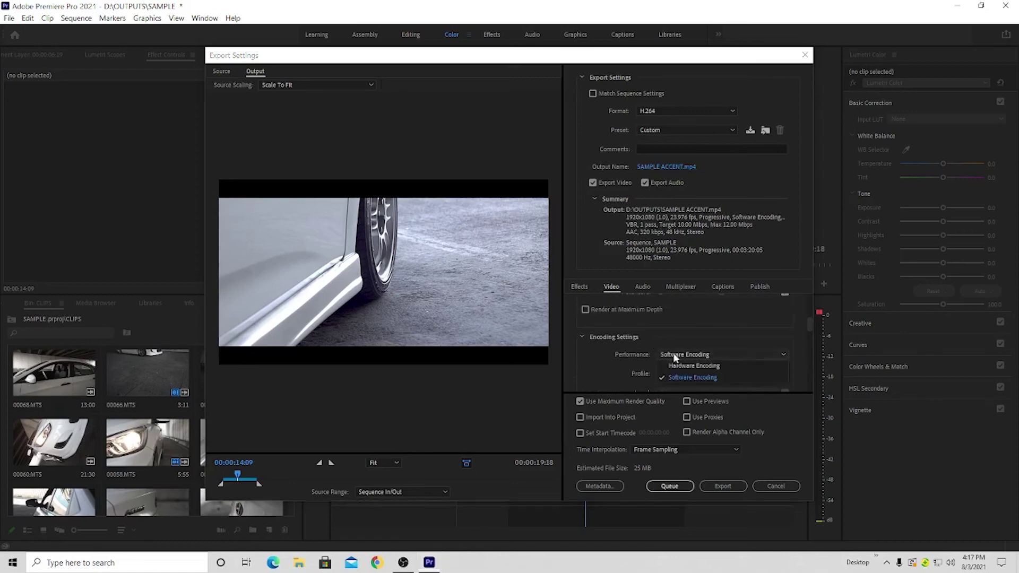
left_click(709, 365)
Raise the Target Bitrate to 20.40 Mbps
scroll(620, 345, "down", 3)
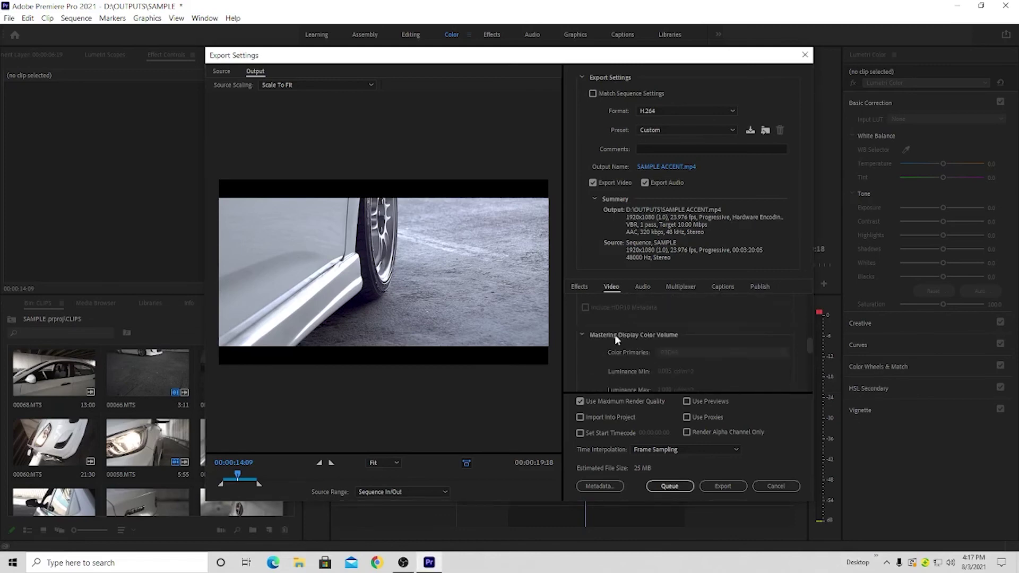
scroll(614, 334, "down", 2)
scroll(613, 337, "down", 1)
scroll(613, 336, "down", 1)
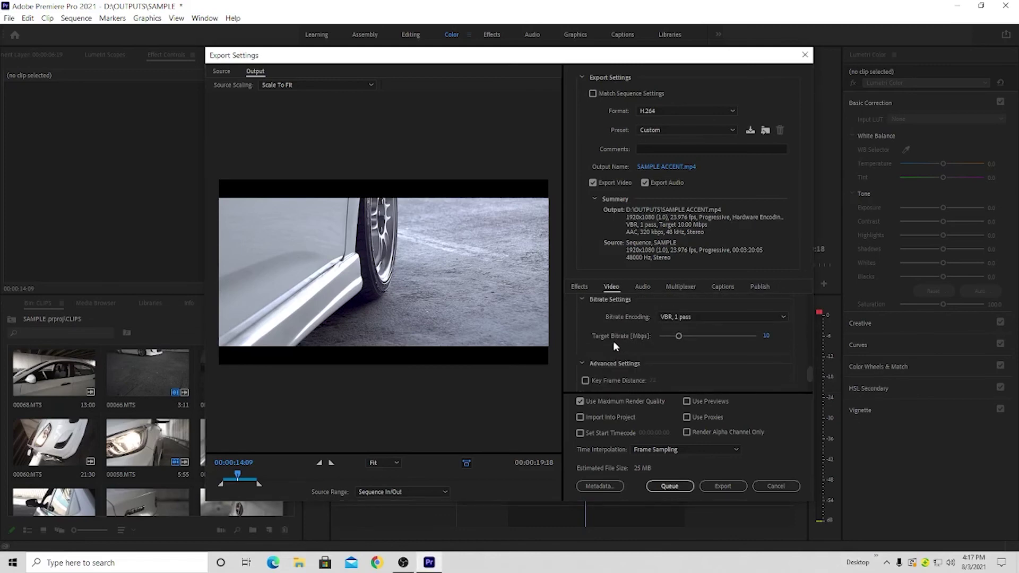
mouse_move(678, 337)
left_mouse_down()
mouse_move(699, 337)
mouse_move(699, 371)
mouse_move(699, 338)
left_mouse_up()
scroll(617, 326, "down", 2)
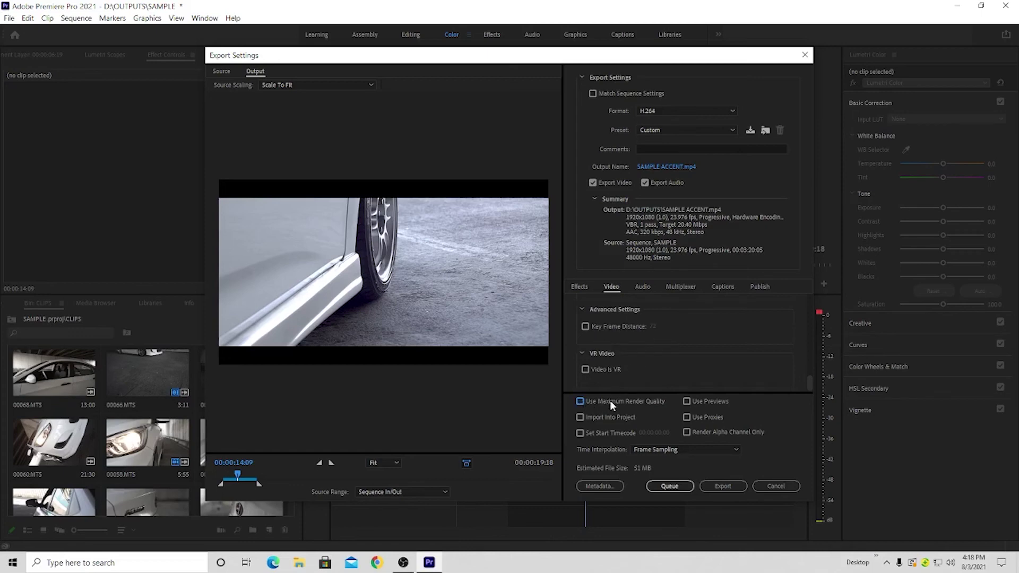
Enable Use Maximum Render Quality, keep H.264, and start the export
left_click(580, 402)
left_click(657, 112)
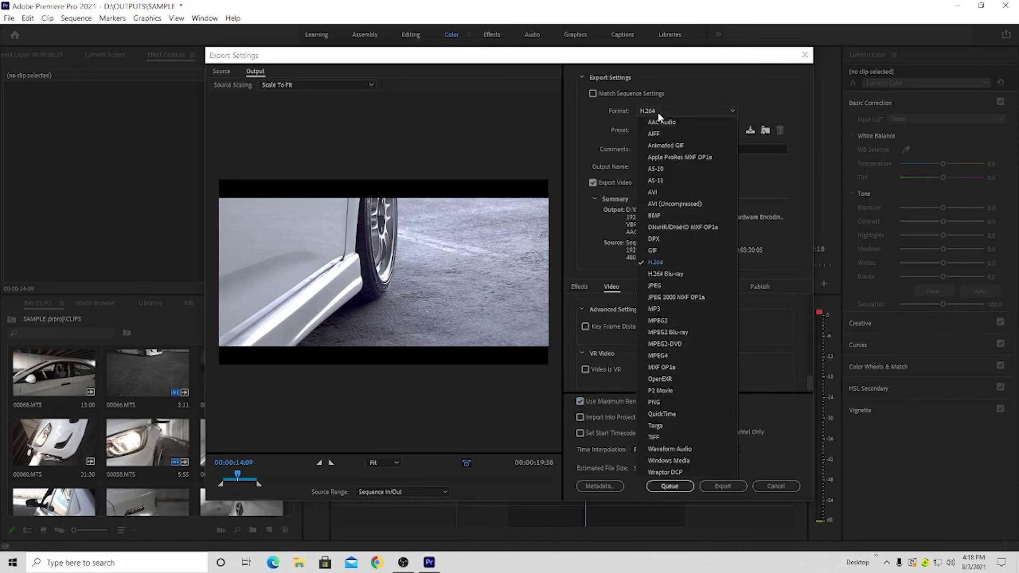
left_click(666, 110)
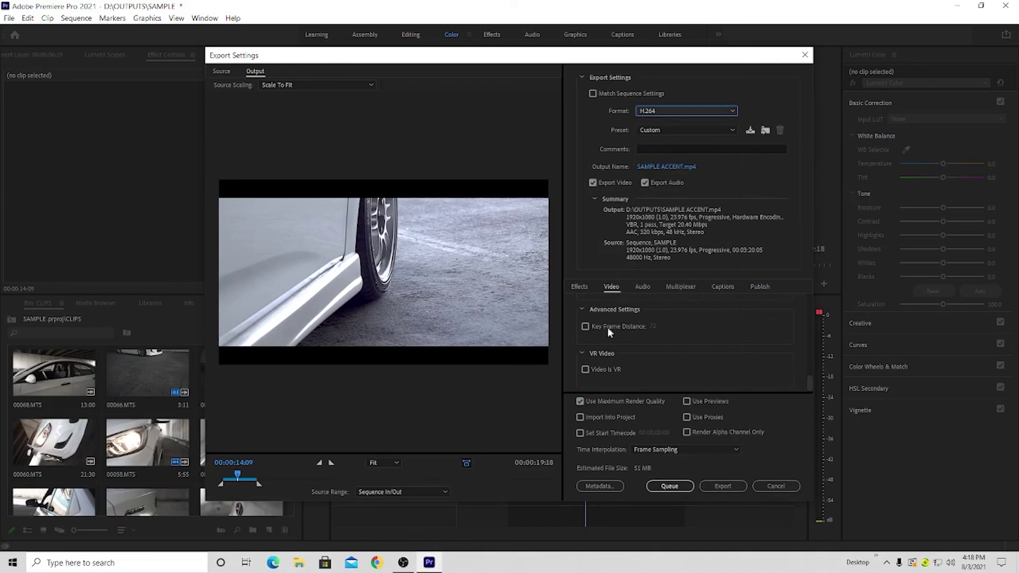
left_click(728, 491)
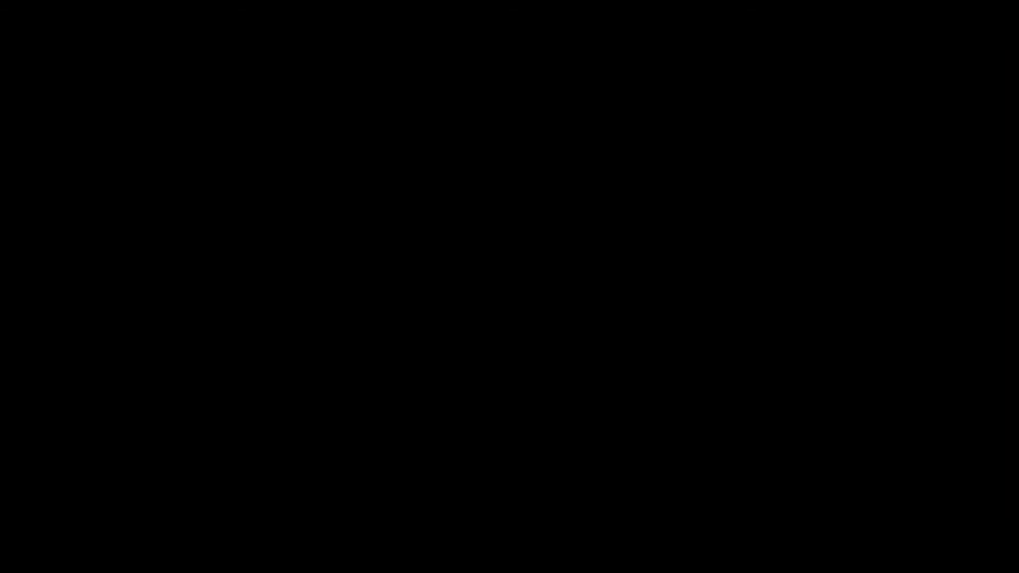
Close the exported video's Photos playback and the OUTPUTS File Explorer window
left_click(1006, 8)
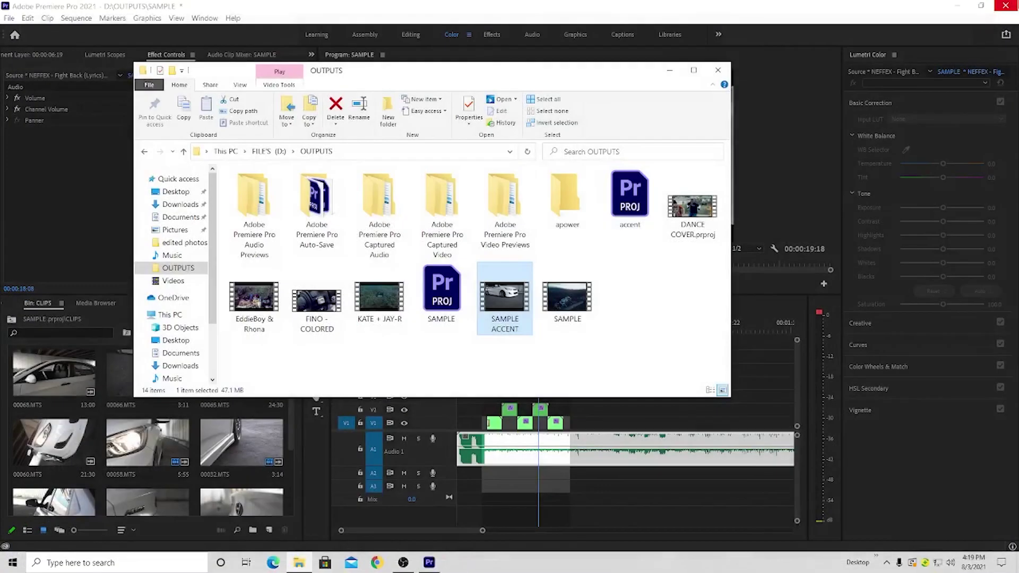
left_click(717, 69)
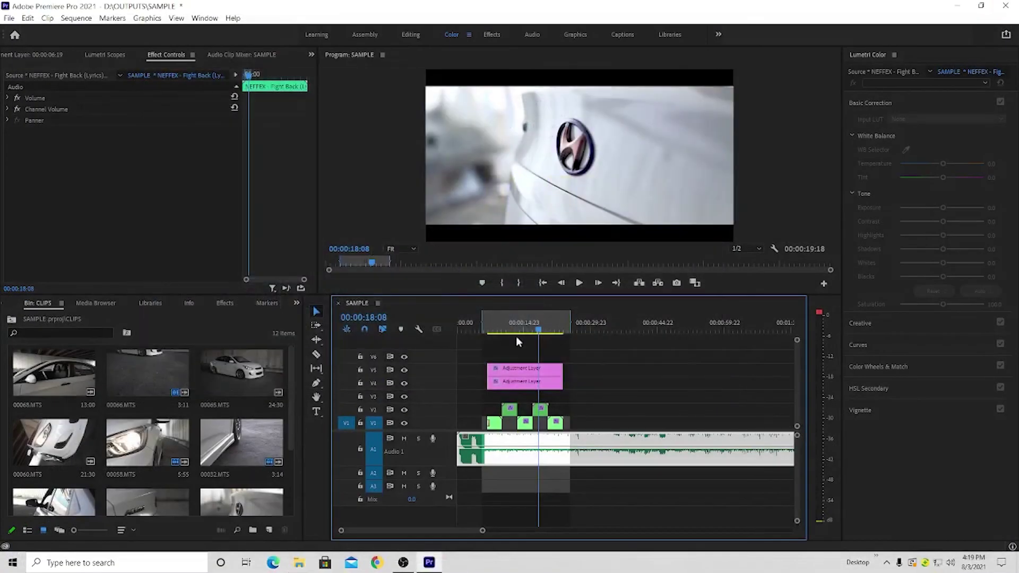
Inspect Nested Sequence 04's grade and save the project with Ctrl+S
key("equal")
key("equal")
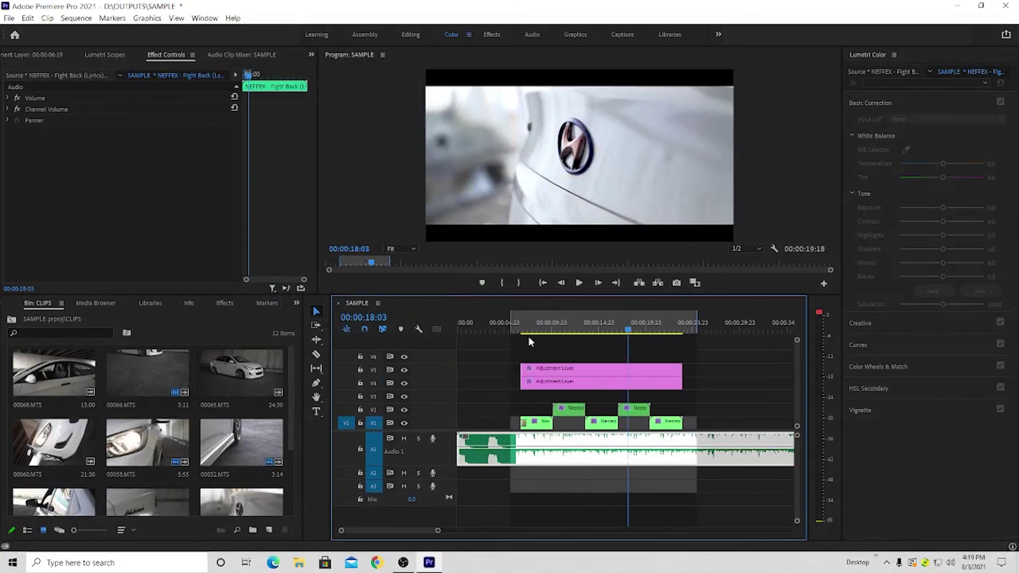
left_click(606, 330)
key("equal")
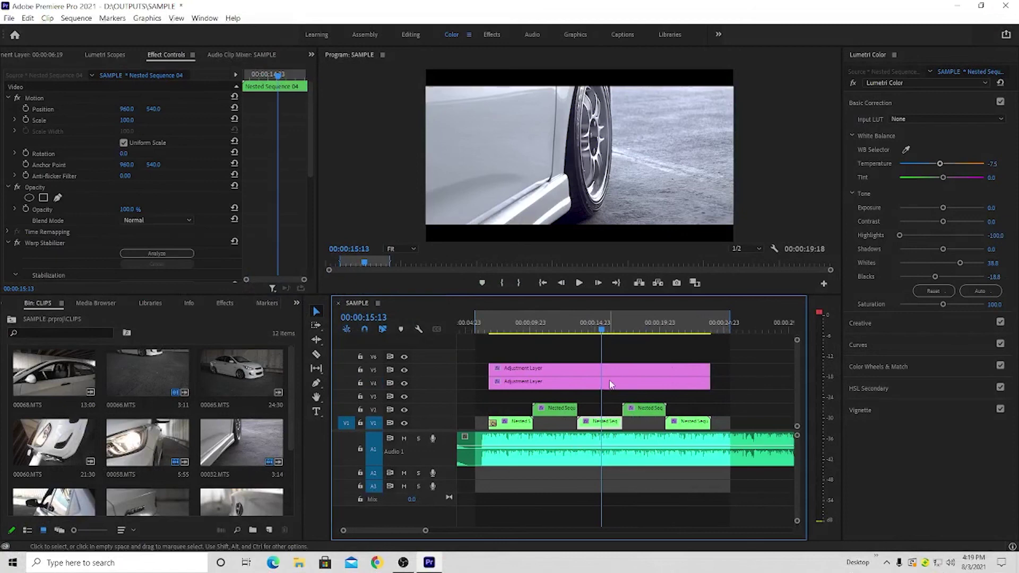
left_click(637, 359)
key("minus")
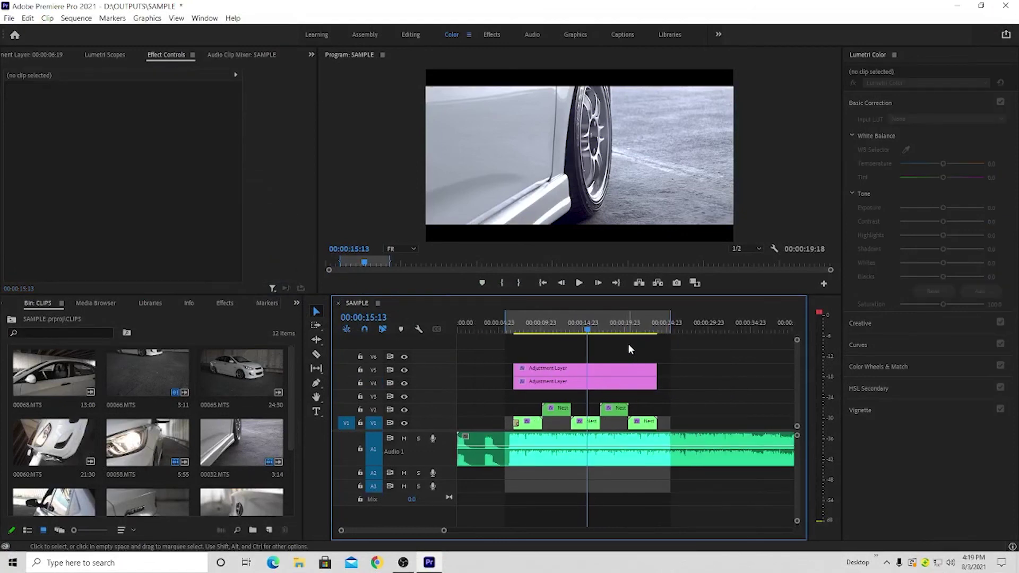
key("ctrl+s")
key("minus")
key("minus")
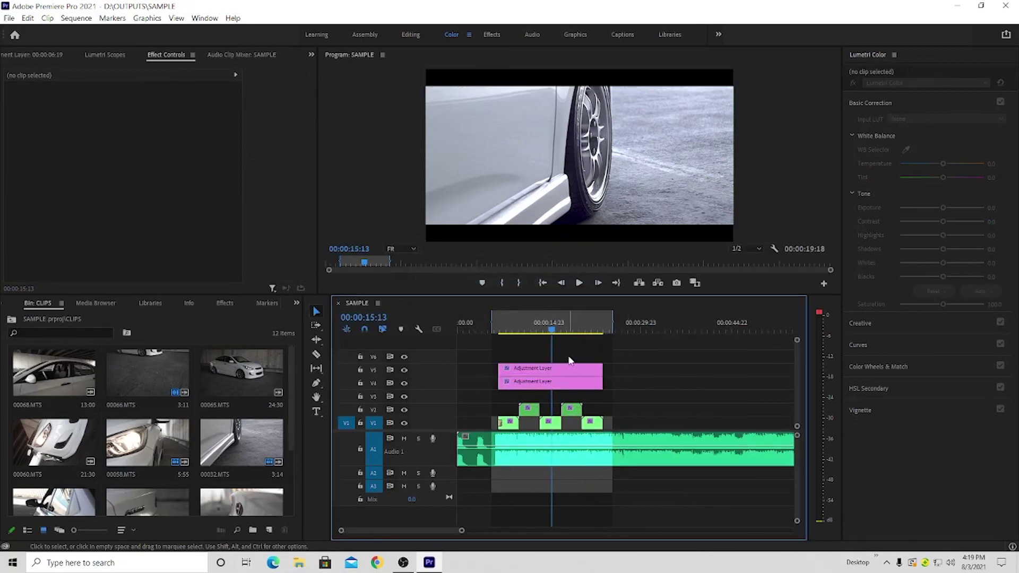
Review the nested clips and the V4 and V5 adjustment layers' Lumetri settings
left_click(562, 326)
left_click(556, 332)
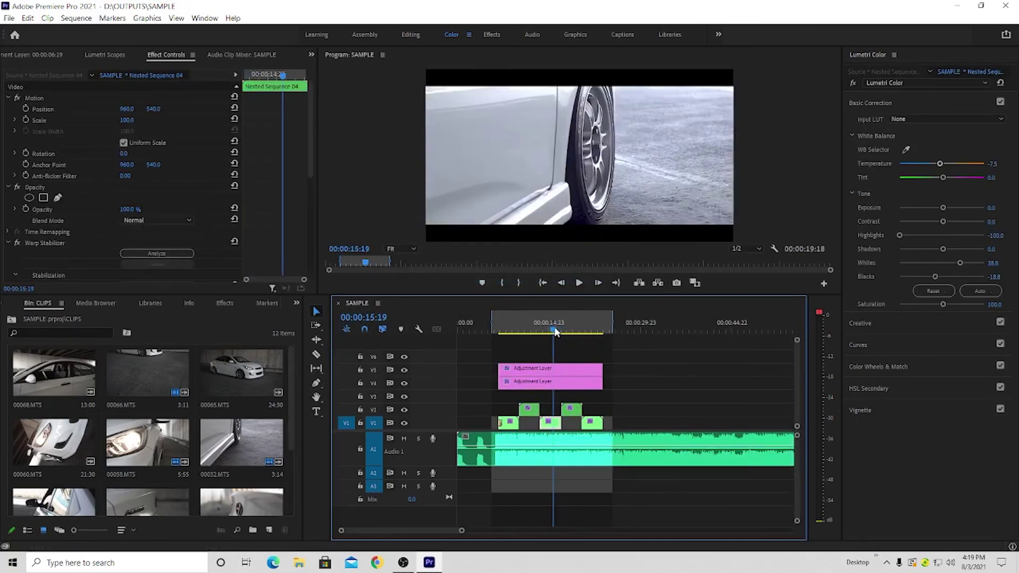
key("equal")
key("equal")
left_click(561, 383)
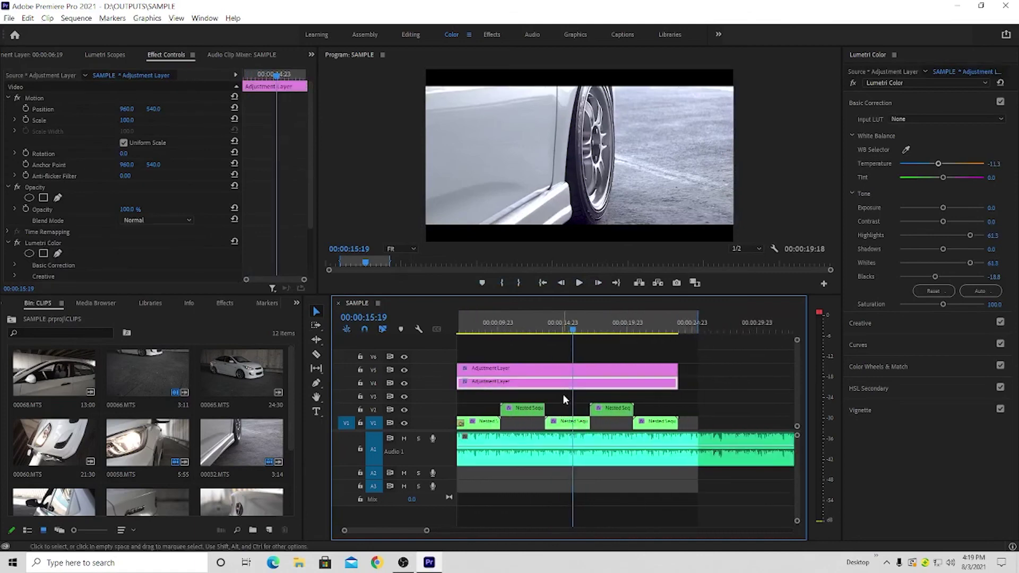
scroll(563, 398, "up", 1)
left_click(620, 422)
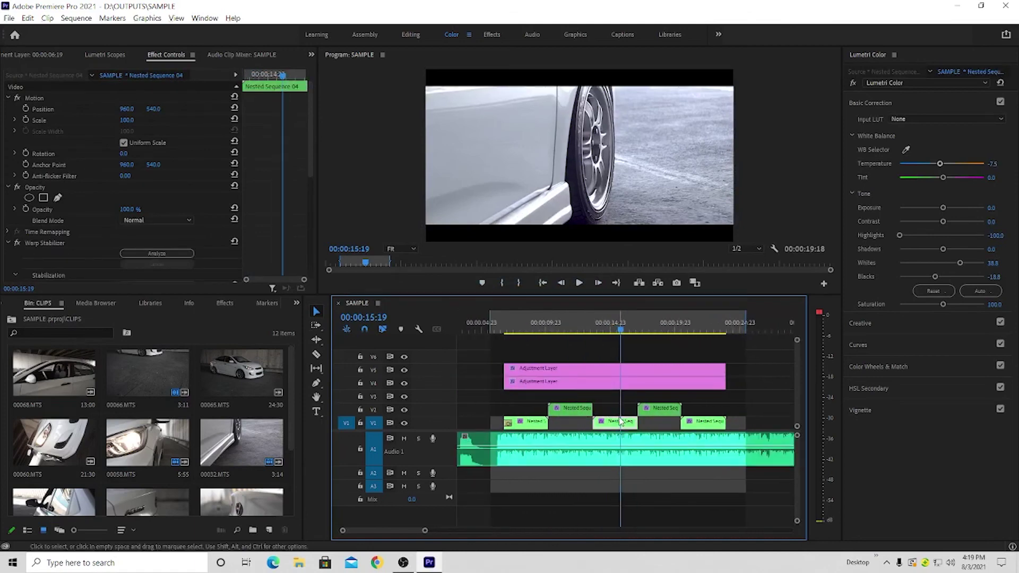
left_click(631, 383)
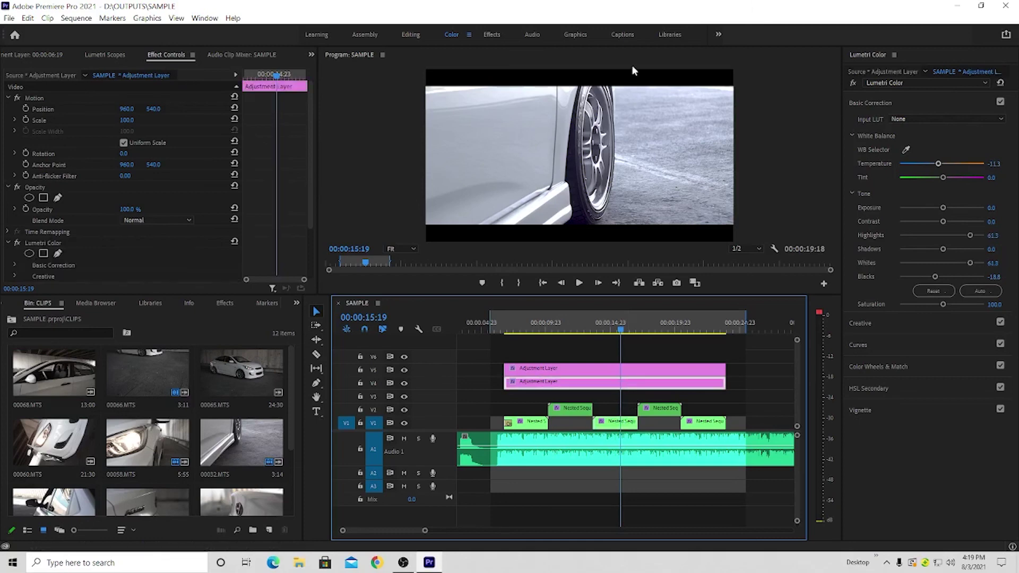
left_click(625, 372)
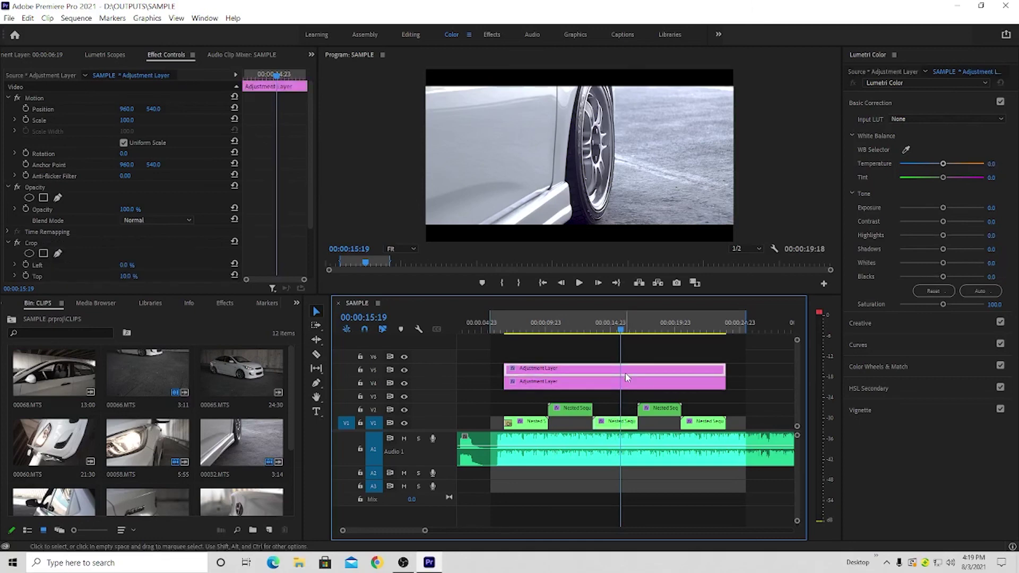
left_click(539, 322)
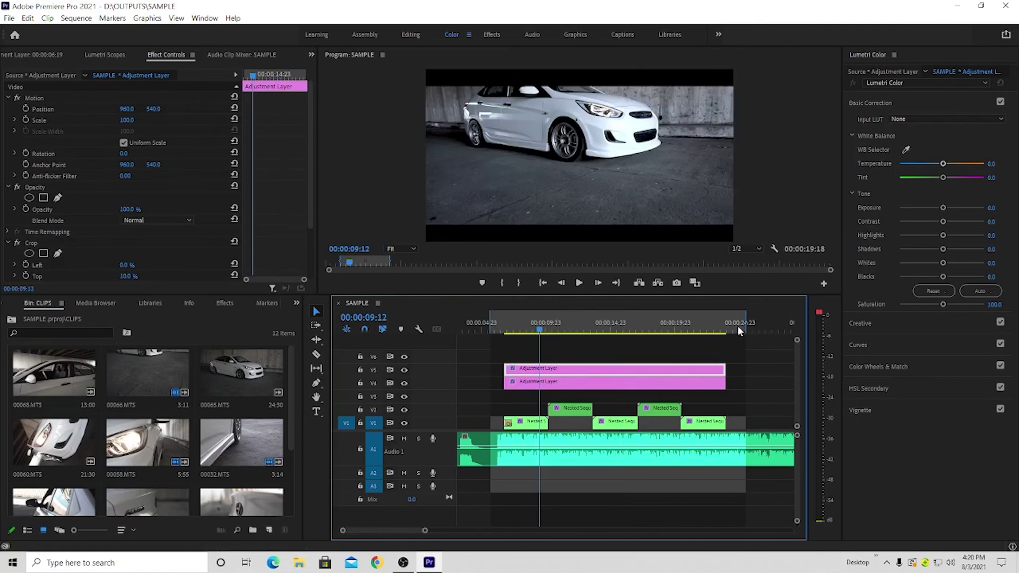
Check the Audio 1 music clip, the last nested clip at 19:00, and Nested Sequence 02
left_click(663, 451)
left_click(562, 325)
left_click(616, 331)
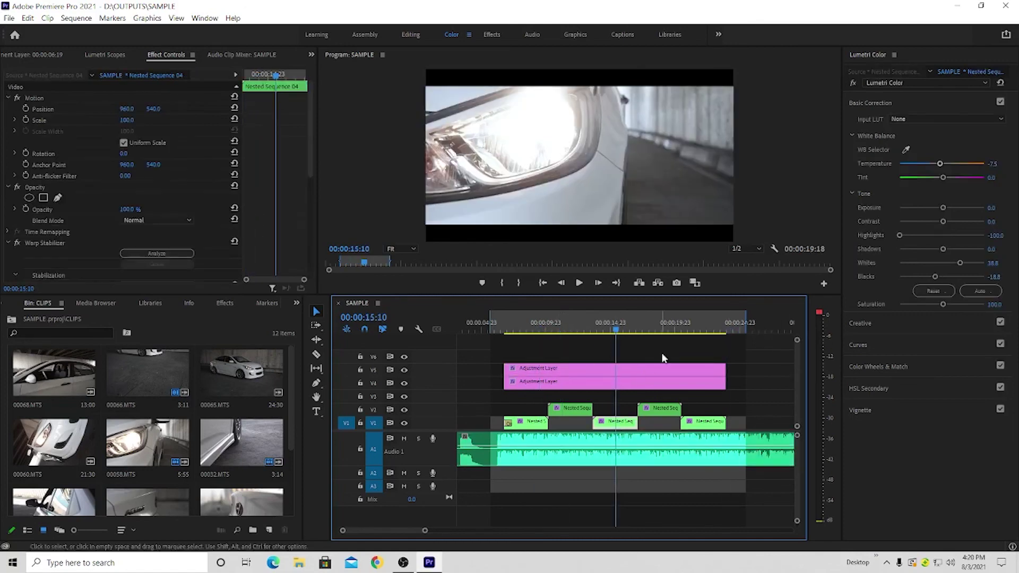
left_click(662, 329)
left_click(702, 422)
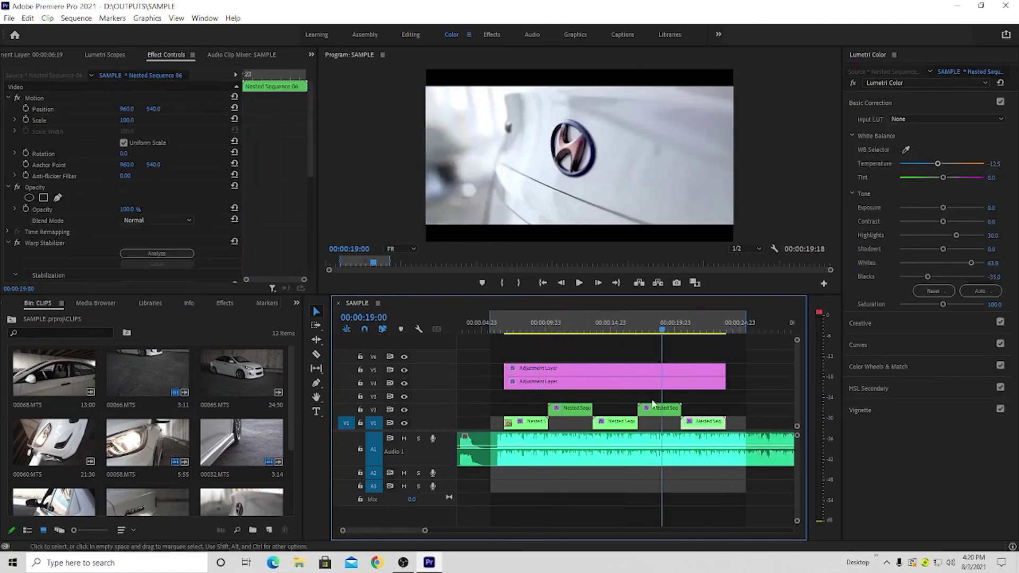
left_click(537, 330)
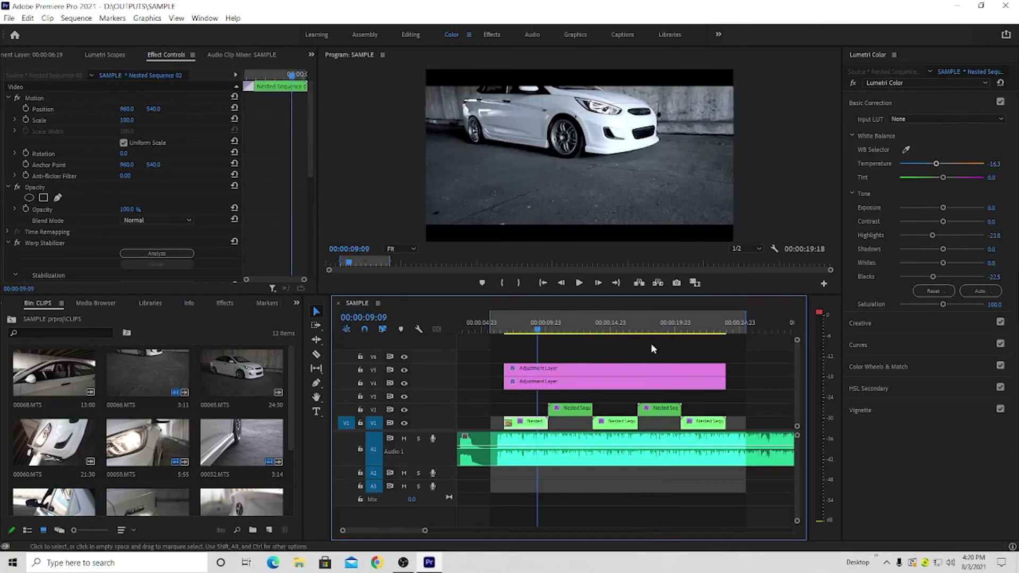
Deselect all clips and move the playhead to the 17:02 edit, zooming in there
key("minus")
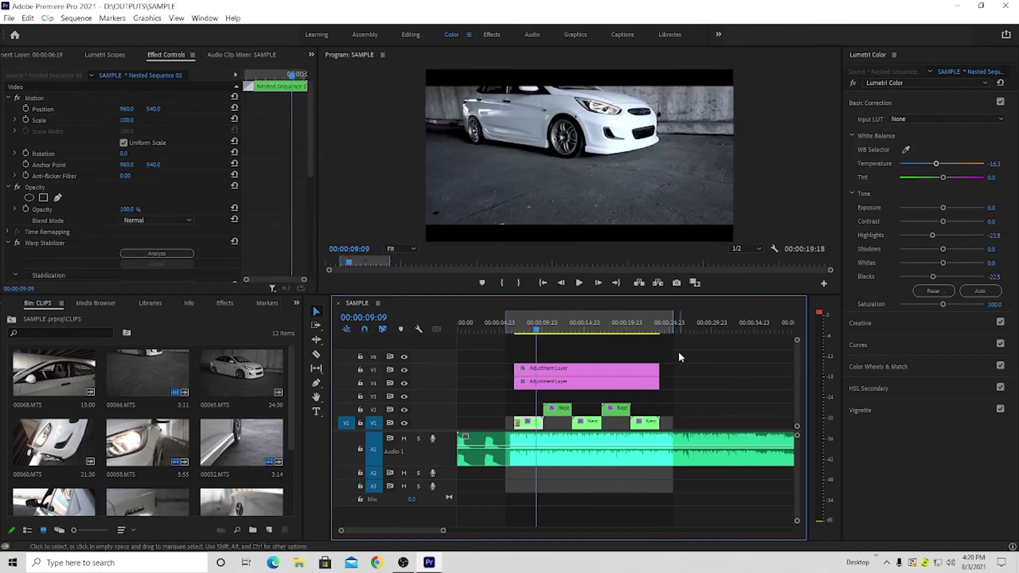
left_click(679, 357)
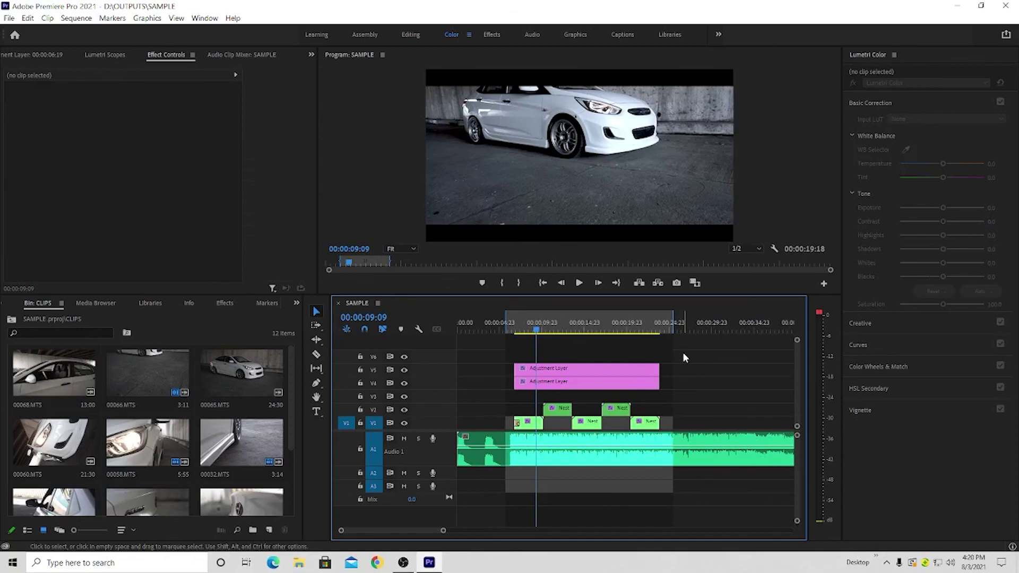
key("minus")
key("Down")
key("Down")
key("Down")
key("equal")
left_click(498, 401)
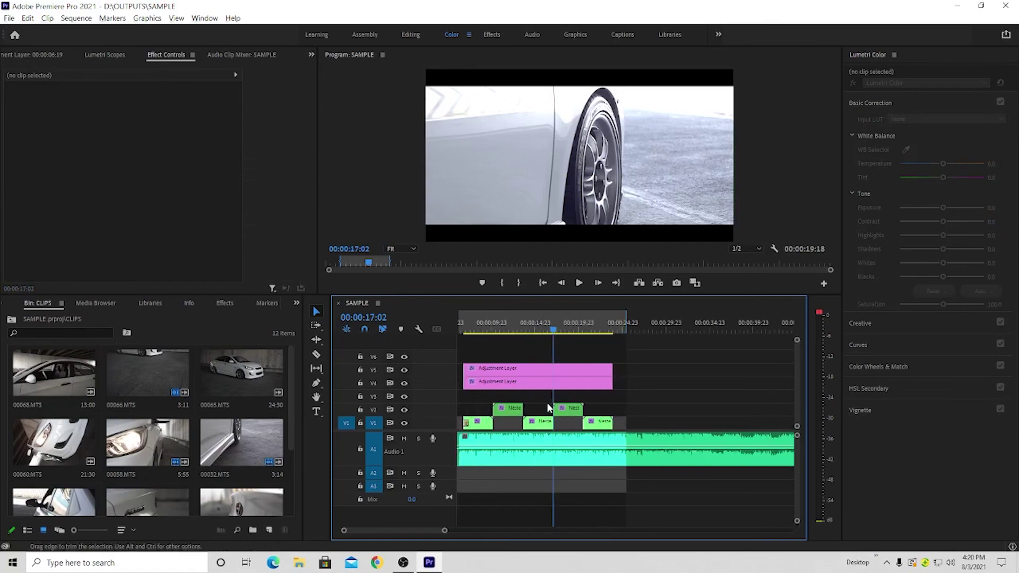
key("equal")
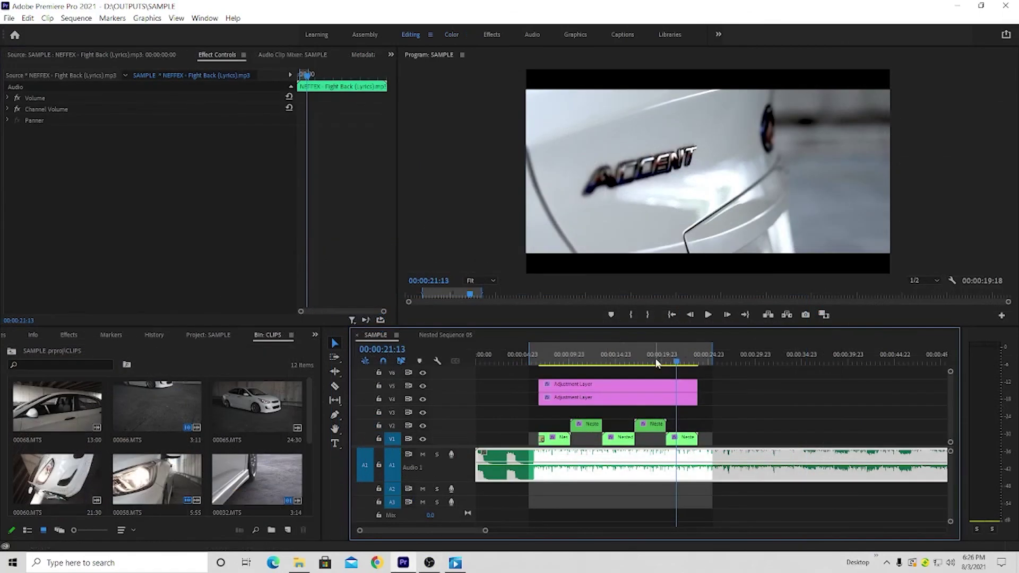
left_click(655, 361)
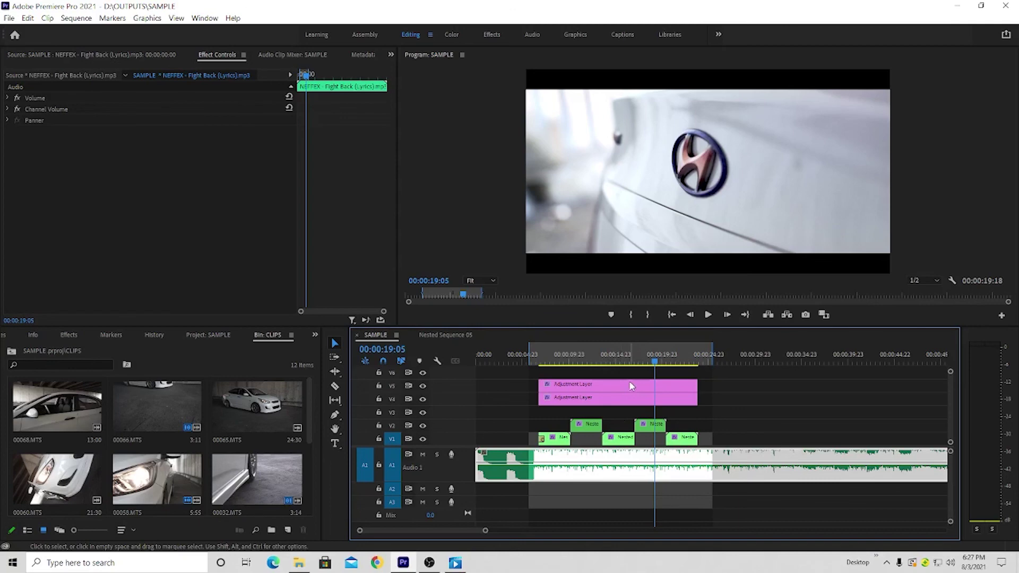
left_click(661, 362)
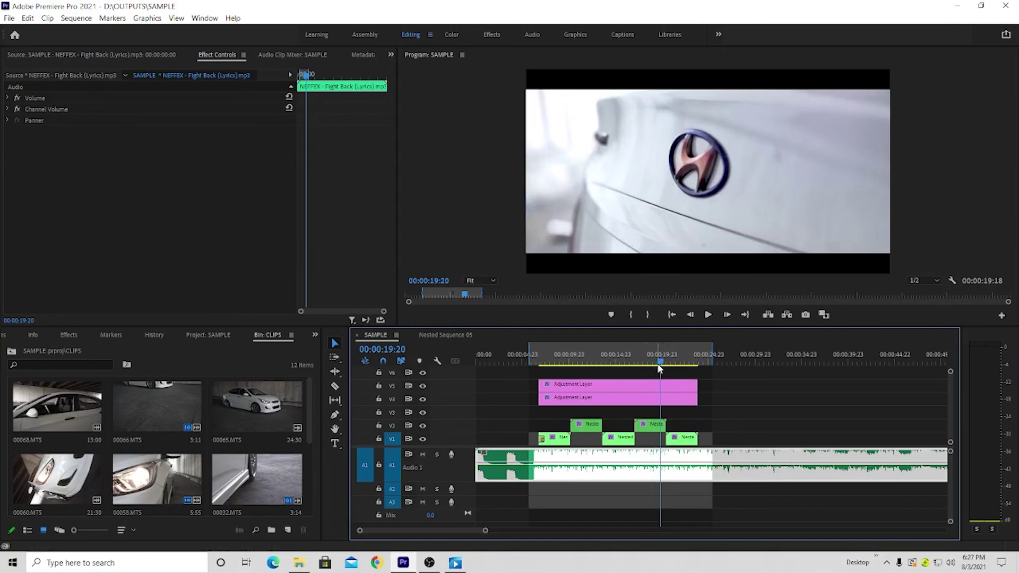
left_click(680, 363)
left_click(663, 363)
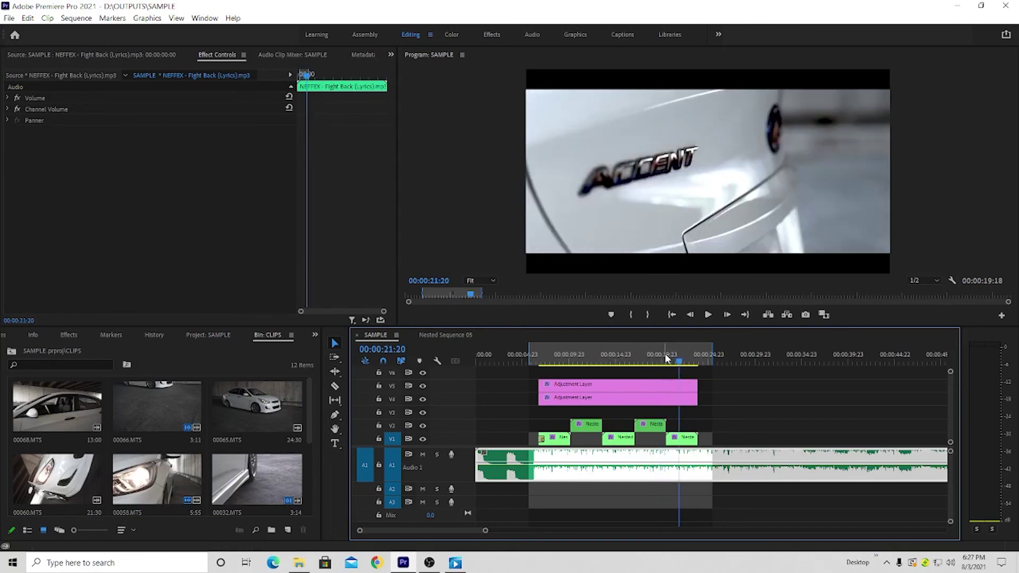
scroll(662, 365, "up", 1)
left_click(671, 365)
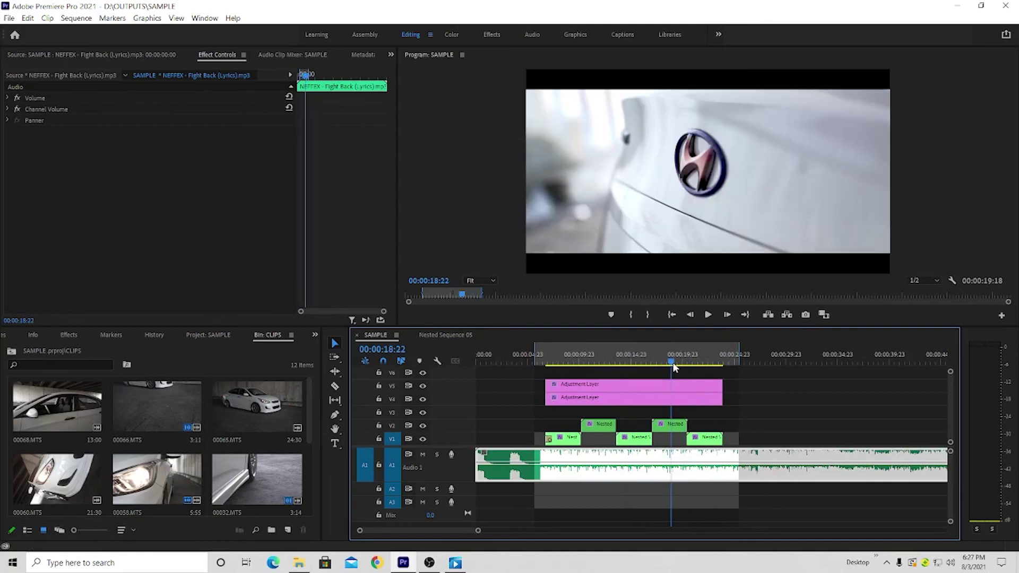
left_click_drag(675, 366, 706, 364)
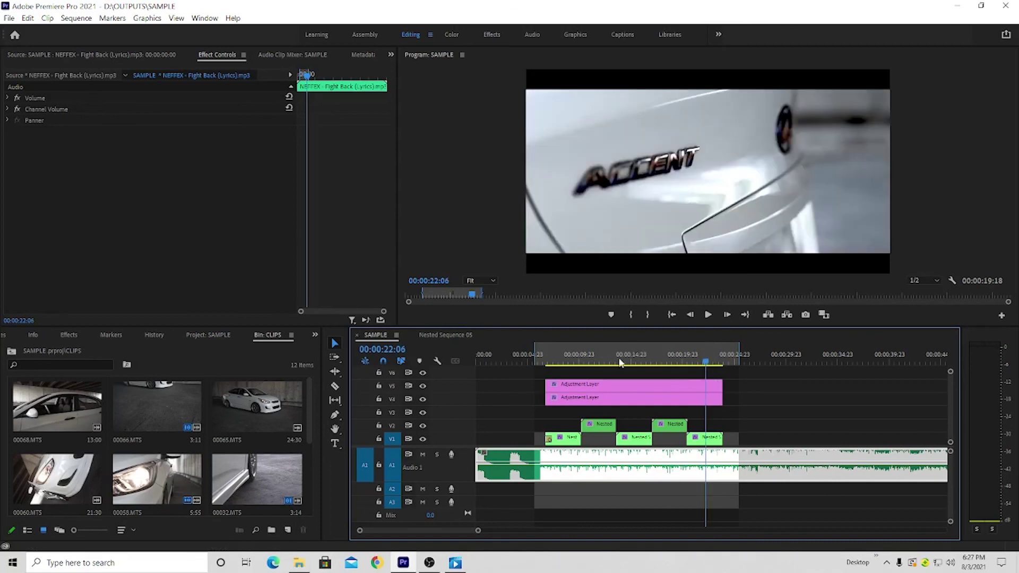
left_click_drag(707, 364, 588, 363)
left_click(685, 361)
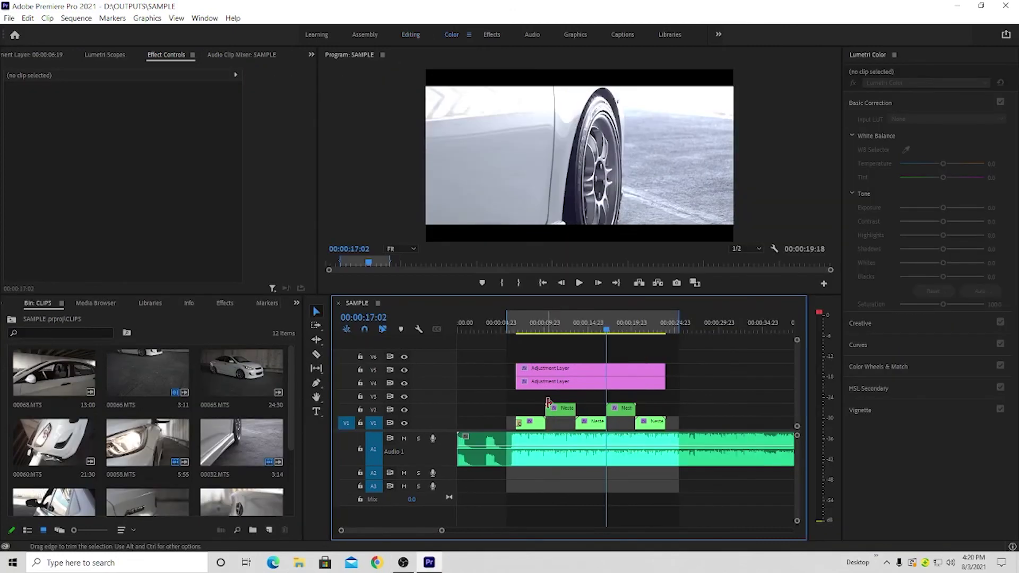
left_click(590, 330)
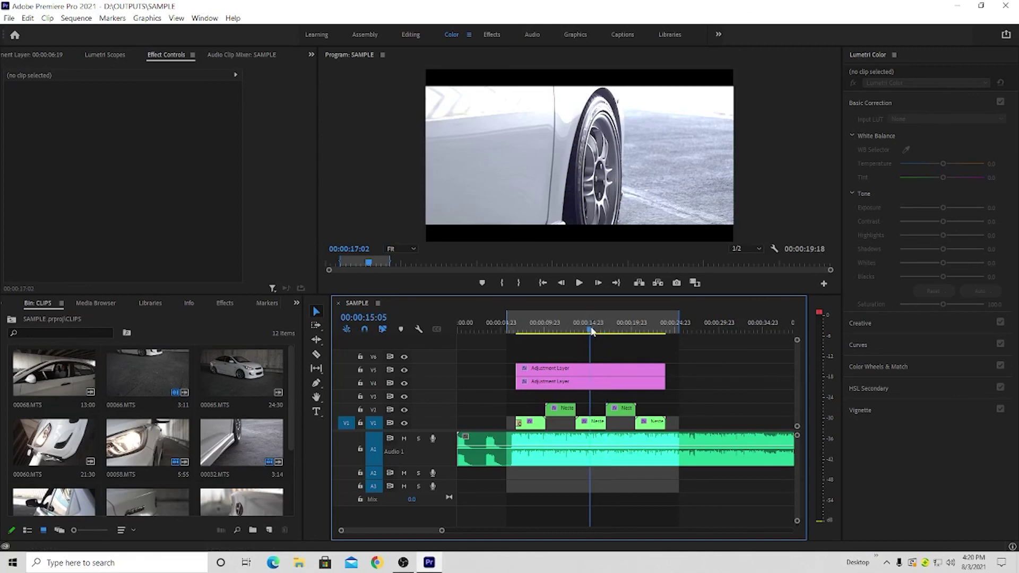
left_click(611, 330)
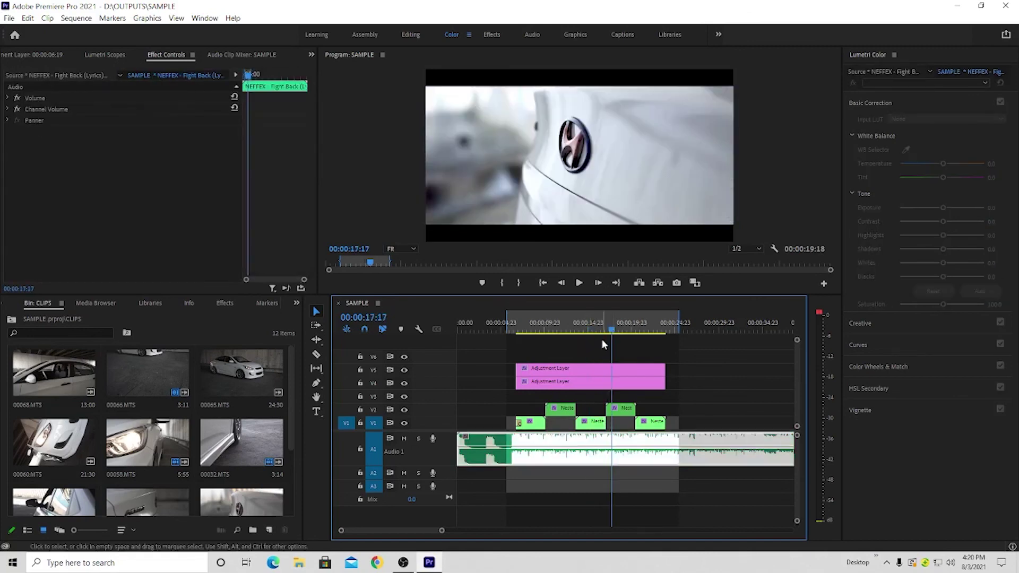